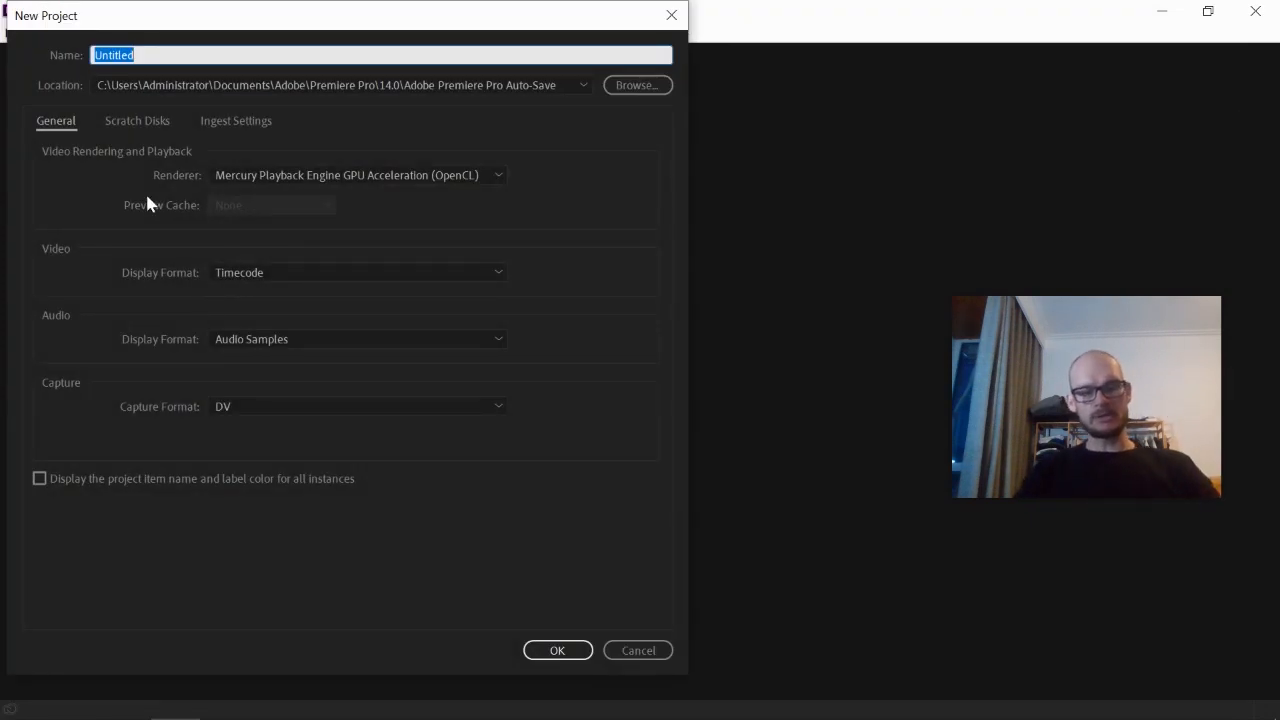
# Name the new project Dance Video and create it with the default settings
pyautogui.write('Dance V')
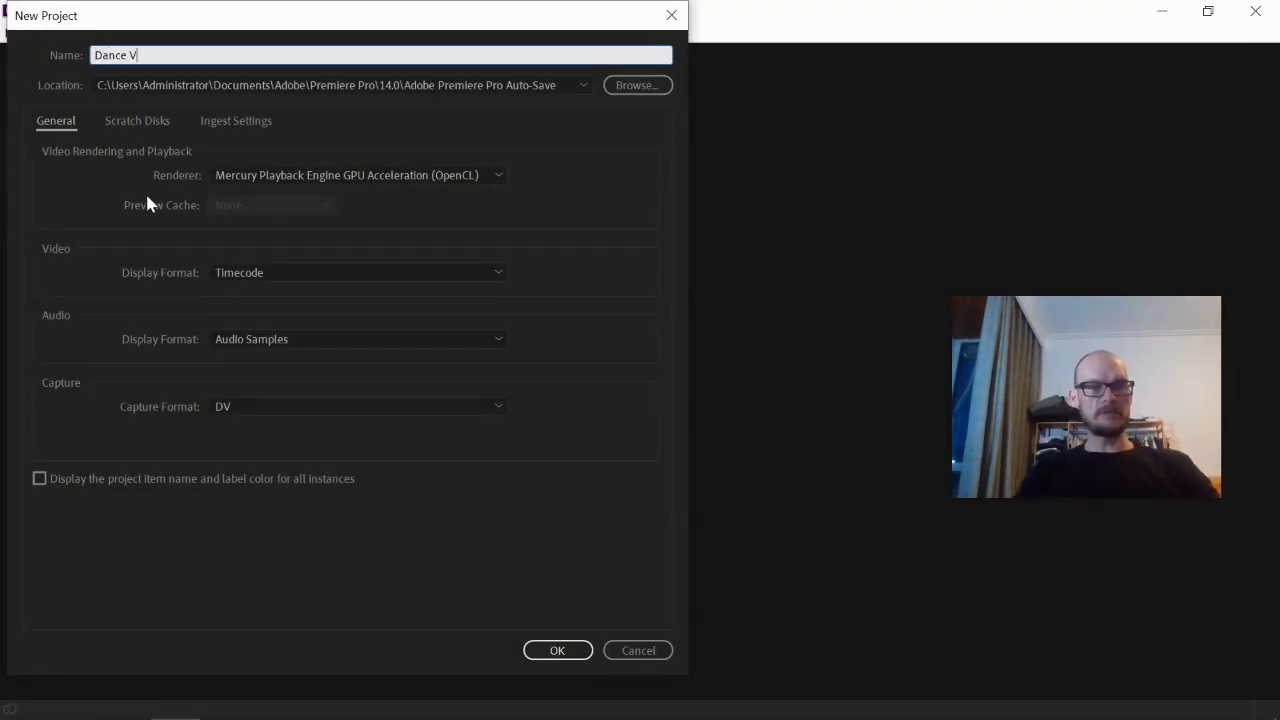
pyautogui.write('ideo')
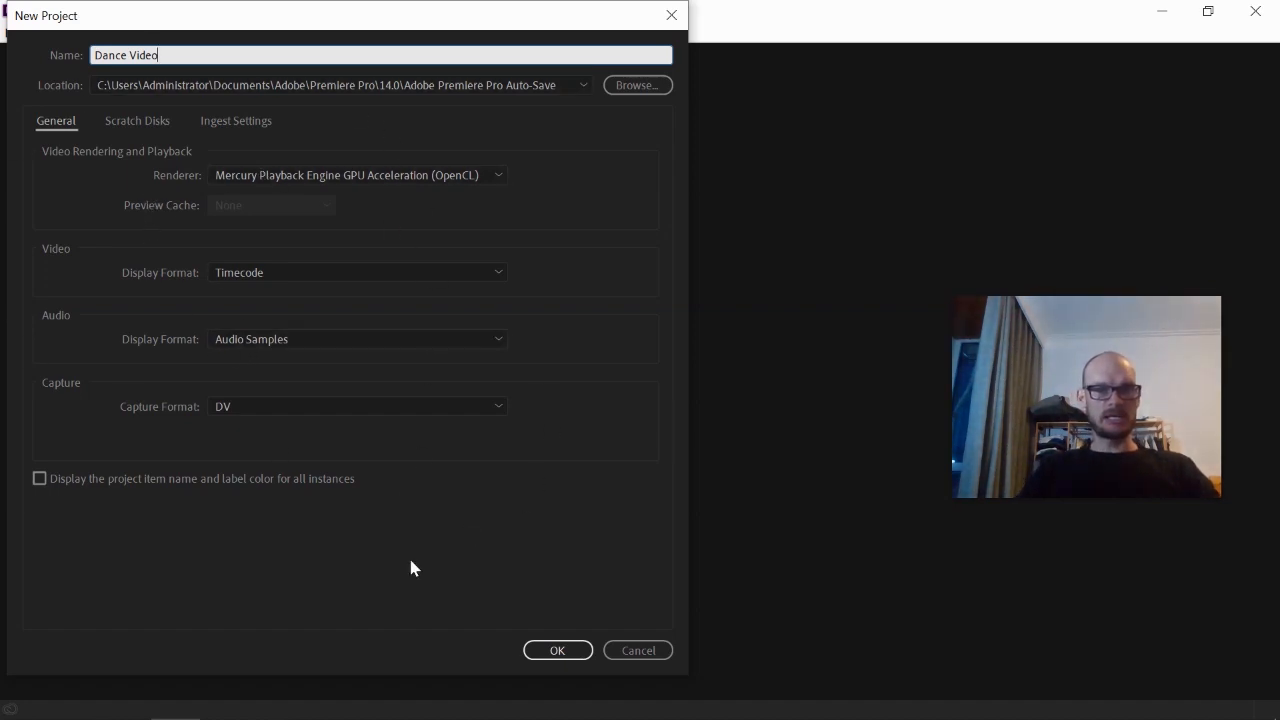
pyautogui.click(571, 651)
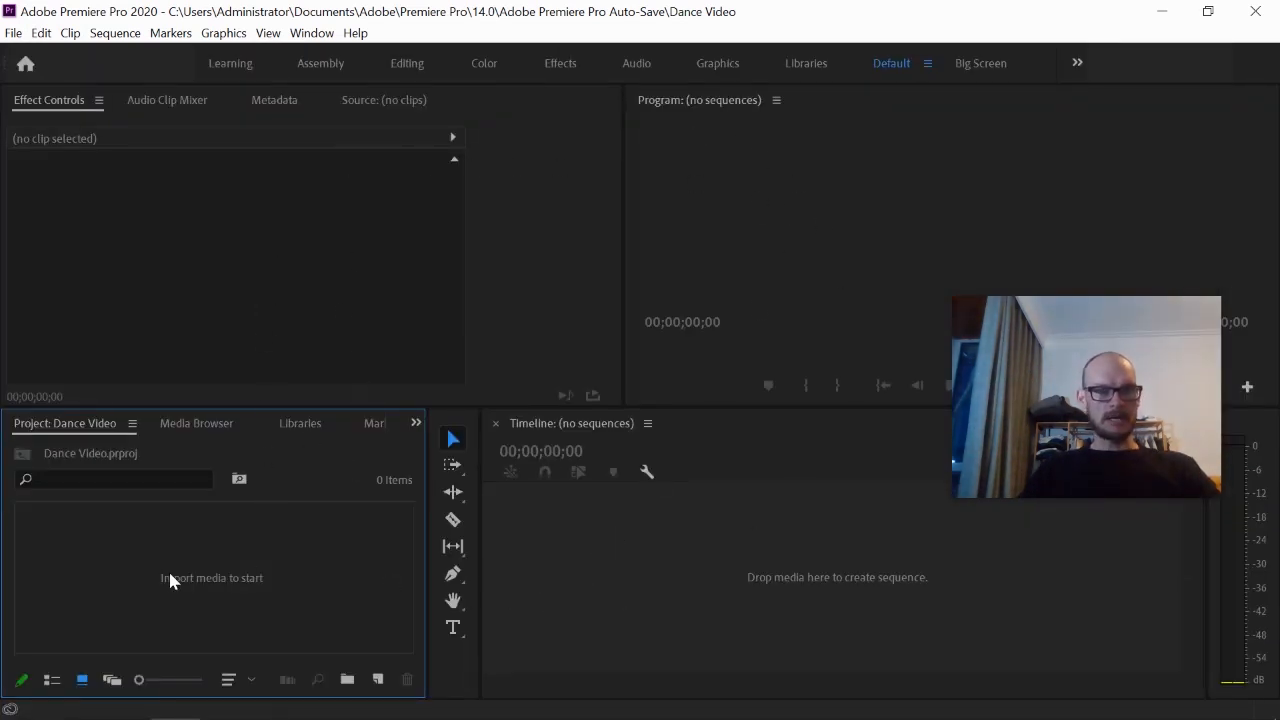
# Import the Meadow Dance video from the Downloads folder and create a sequence from it in the timeline
pyautogui.doubleClick(231, 577)
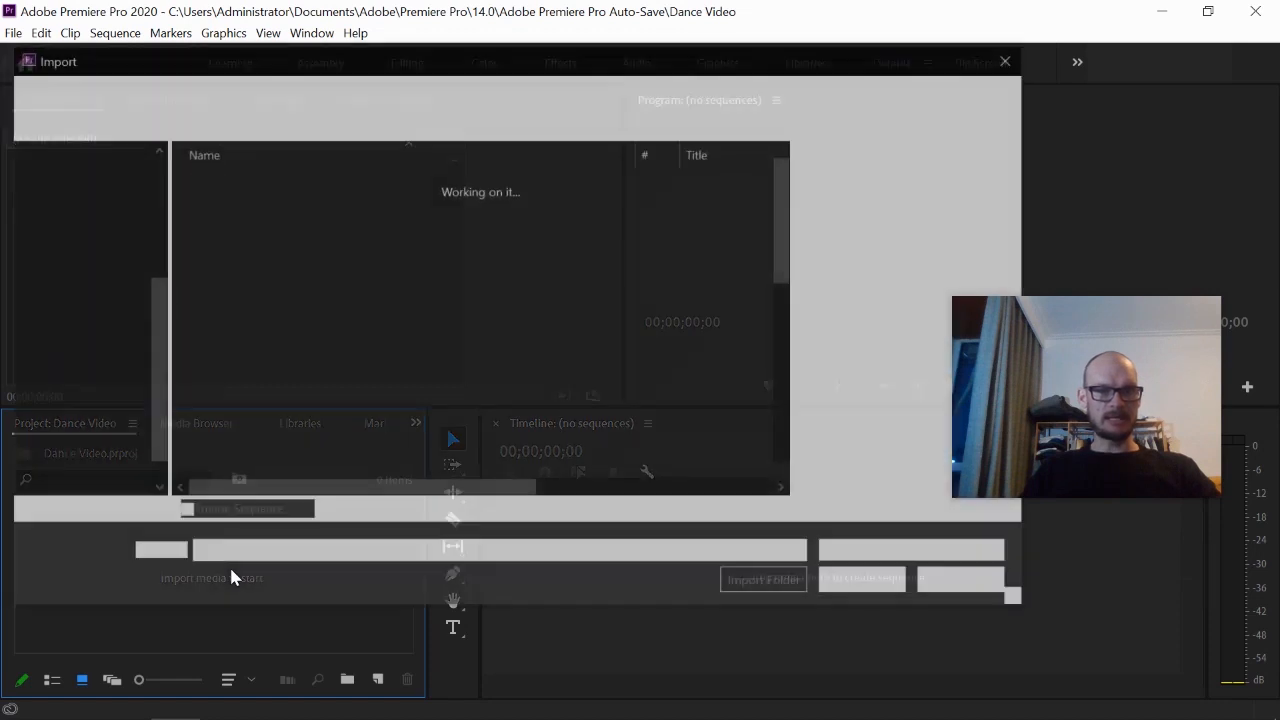
pyautogui.click(239, 233)
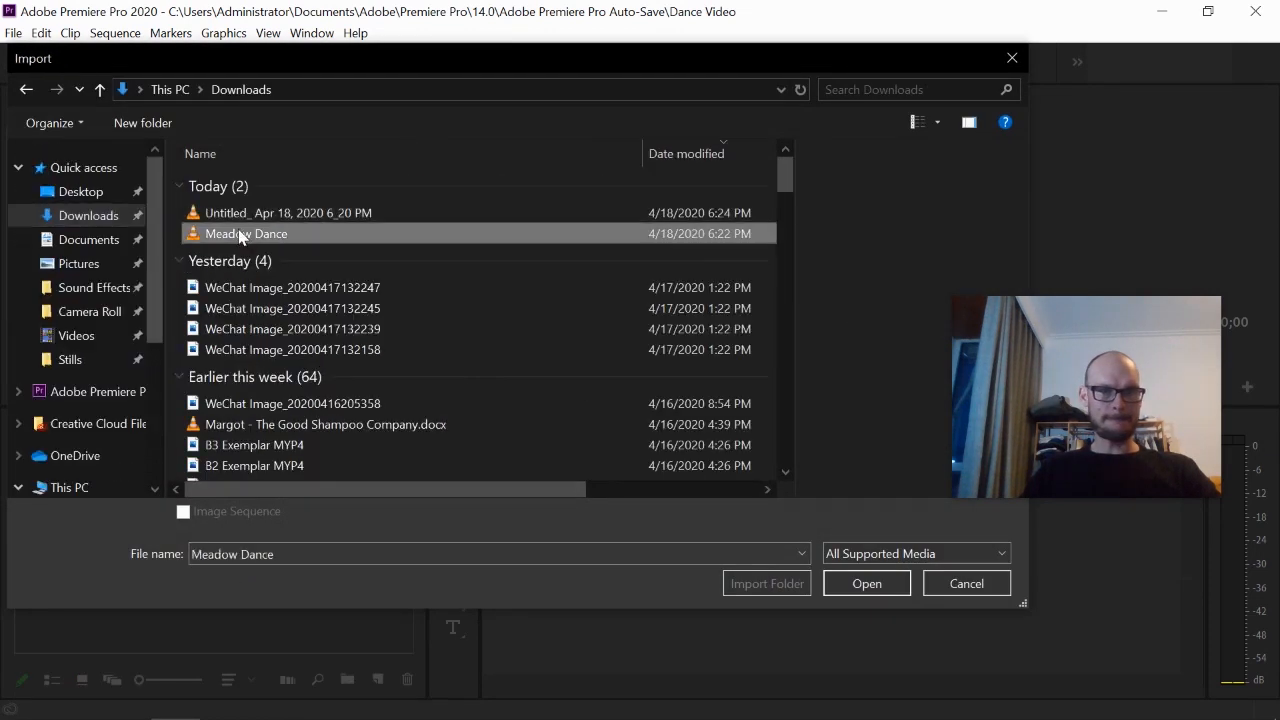
pyautogui.doubleClick(239, 233)
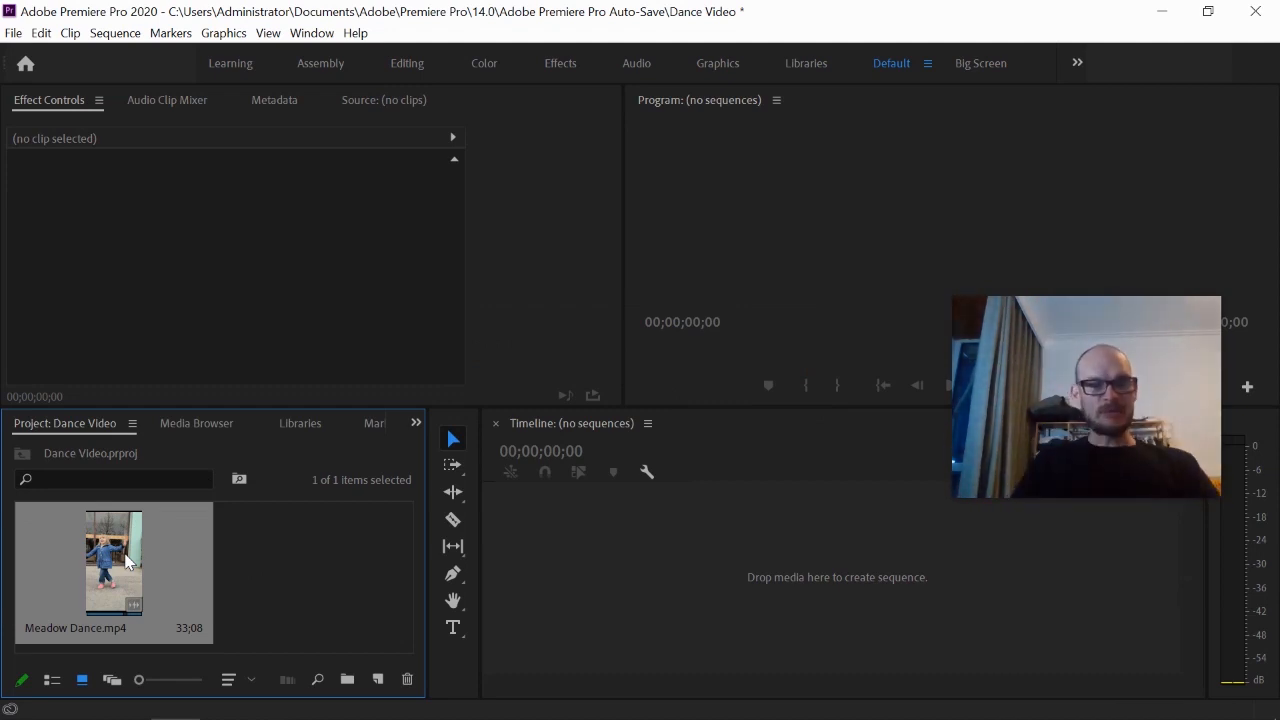
pyautogui.moveTo(578, 557); pyautogui.dragTo(584, 543)
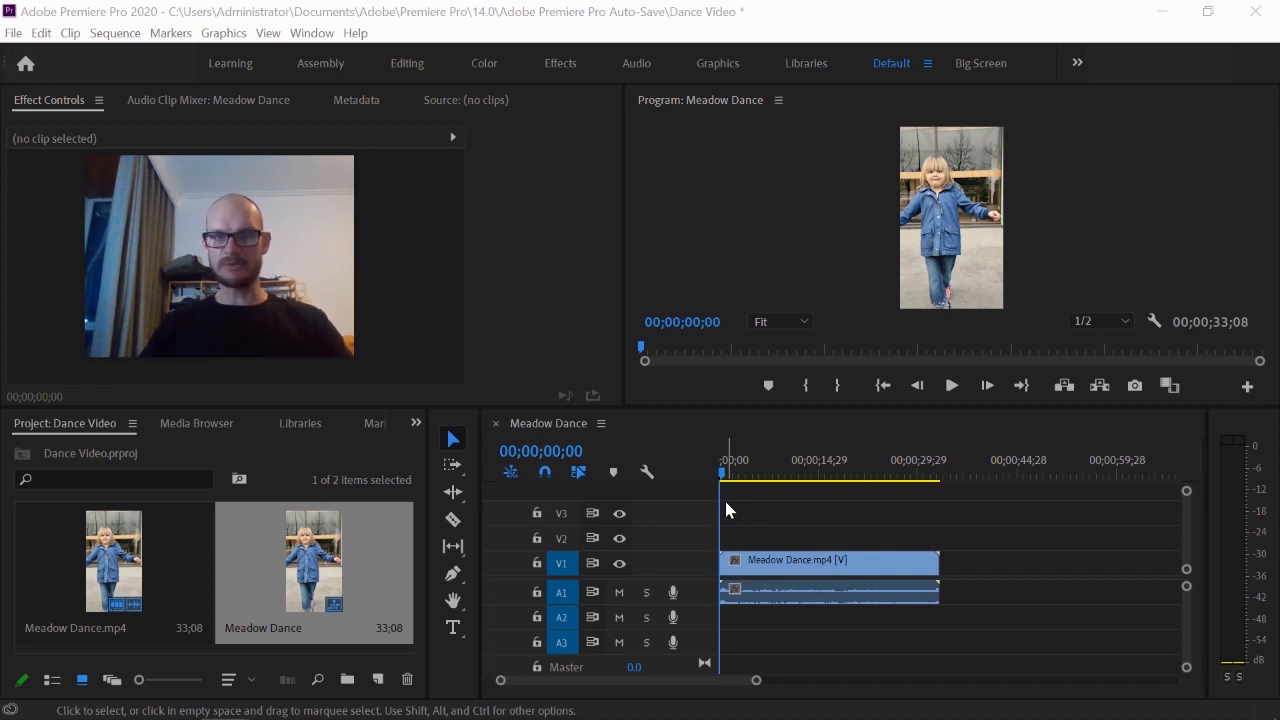
# Play the clip, enlarge the preview area, and split the Meadow Dance clip at 00;00;12;06
pyautogui.click(726, 504)
pyautogui.press('space')
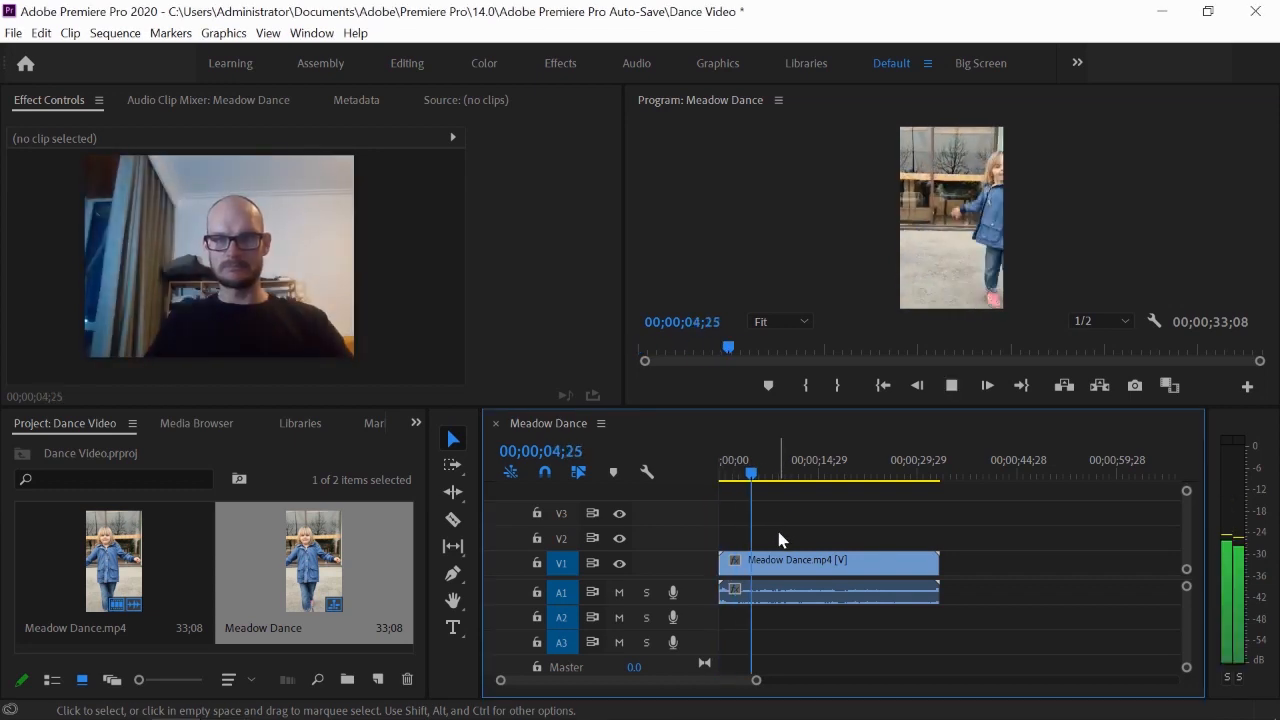
pyautogui.moveTo(845, 410); pyautogui.dragTo(844, 518)
pyautogui.press('space')
pyautogui.moveTo(809, 585); pyautogui.dragTo(800, 589)
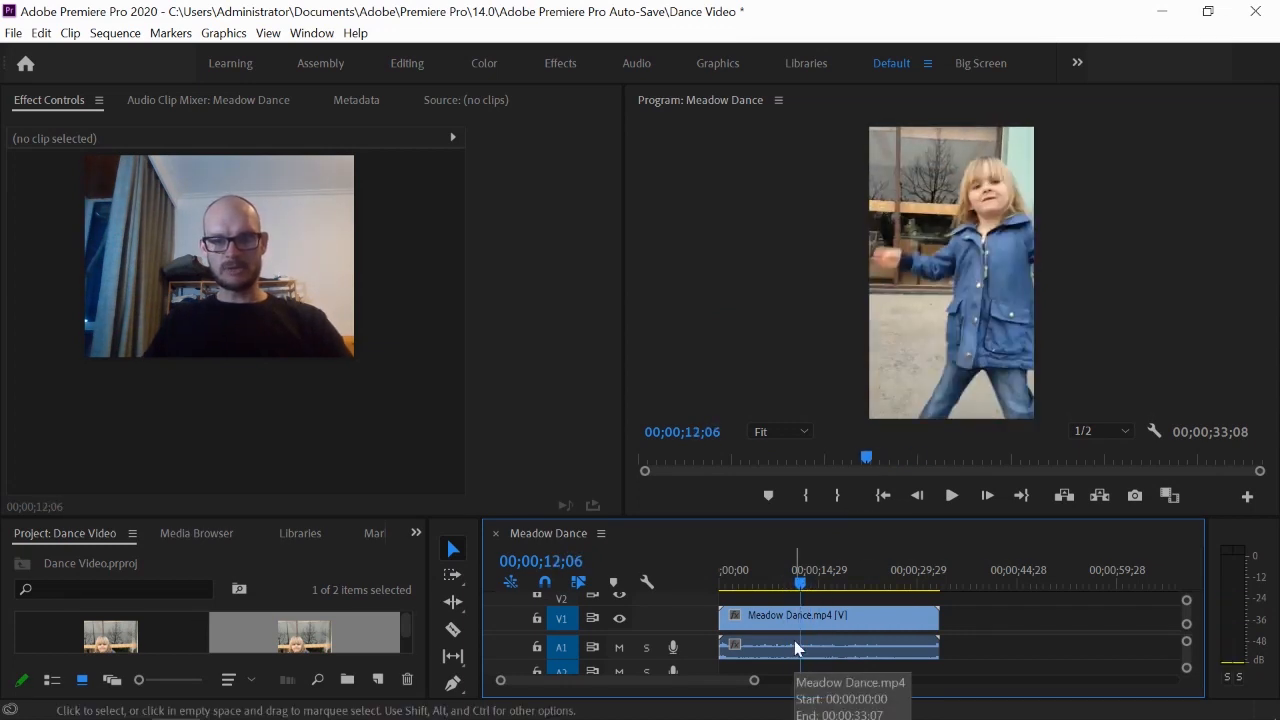
pyautogui.hotkey('ctrl', 'k')
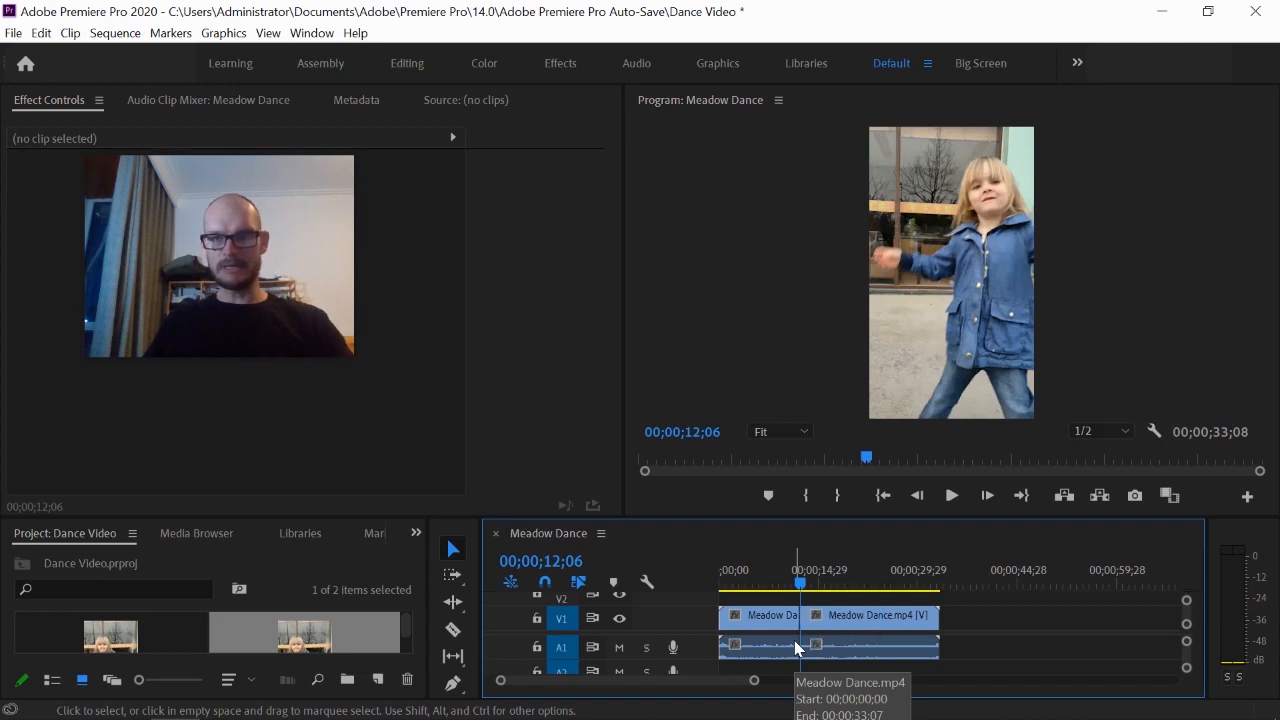
# Ripple delete the first part of the split Meadow Dance clip so that no gap remains
pyautogui.press('space')
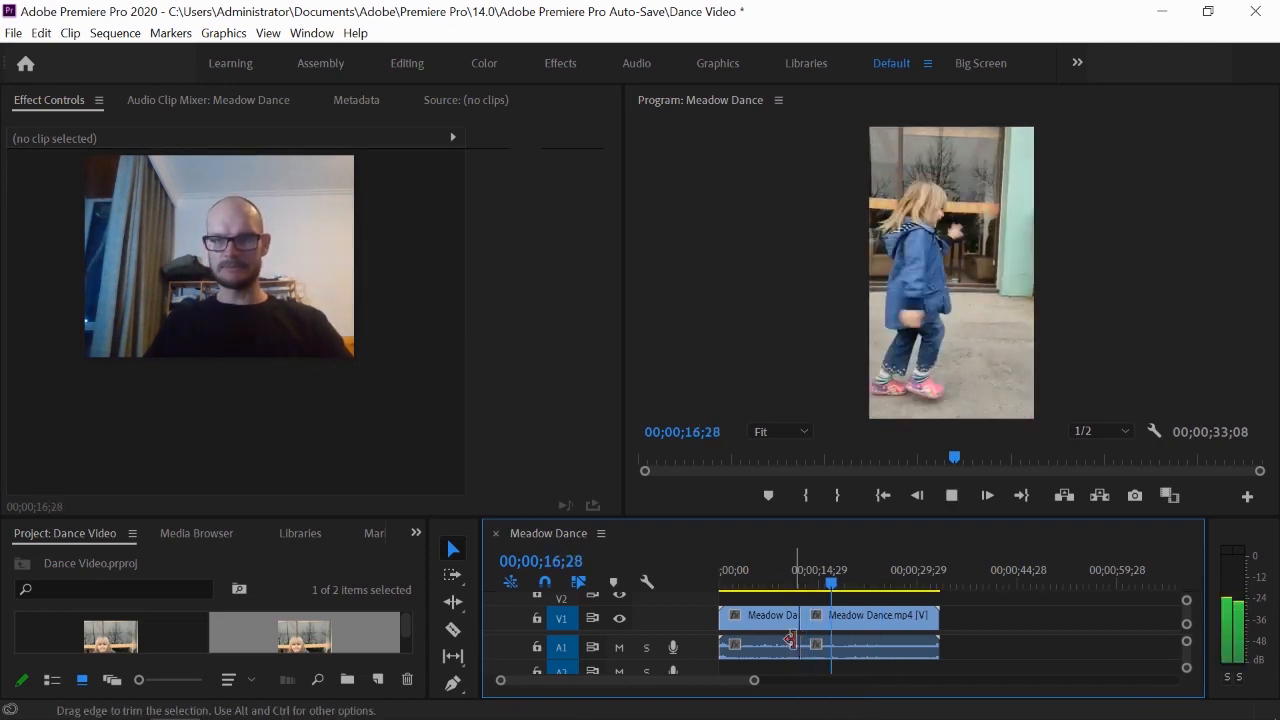
pyautogui.click(779, 620)
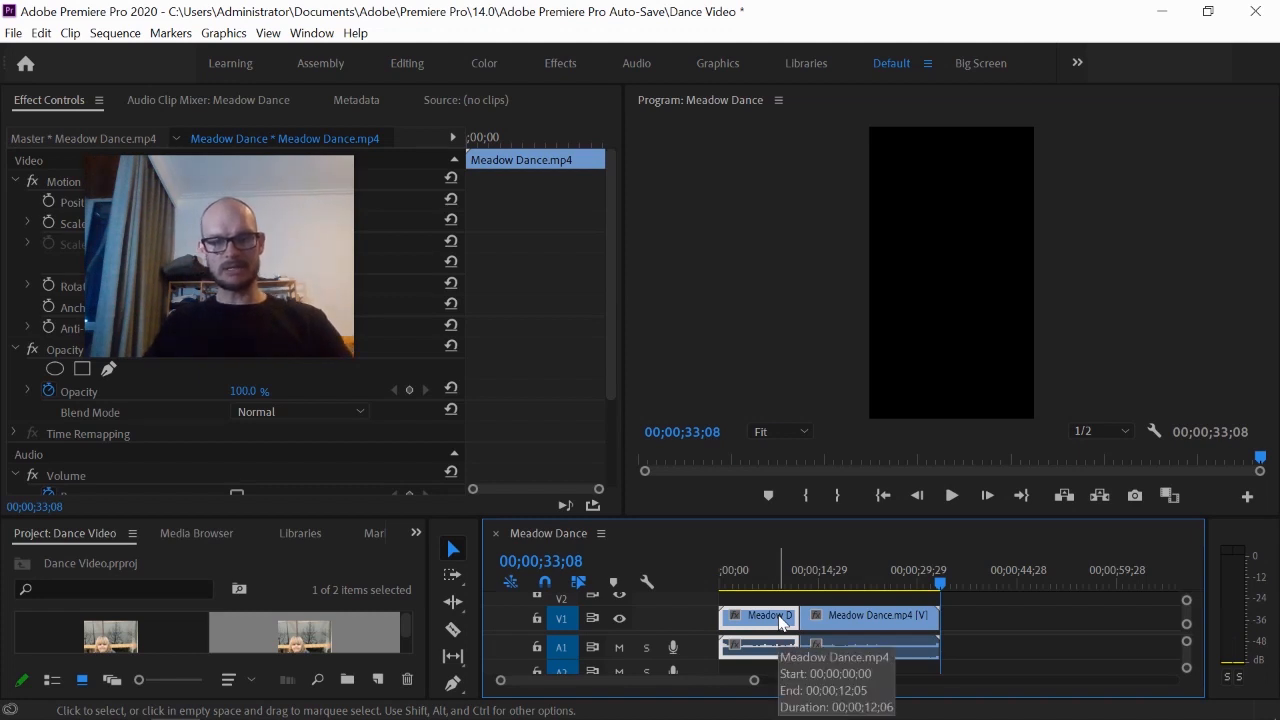
pyautogui.hotkey('shift', 'Delete')
# Play the trimmed clip from the start and add a sequence marker at the dance pose at 00;00;03;17
pyautogui.press('Home')
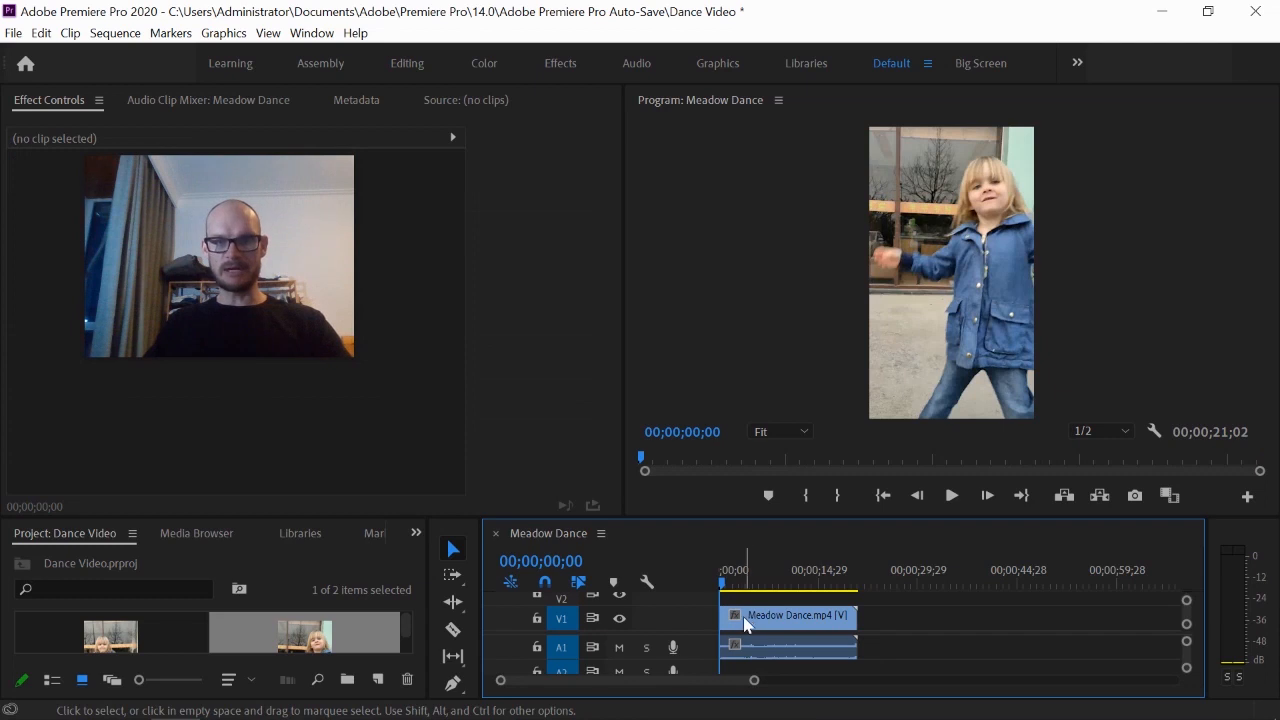
pyautogui.moveTo(752, 516)
pyautogui.mouseDown()
pyautogui.moveTo(740, 395)
pyautogui.moveTo(739, 495)
pyautogui.mouseUp()
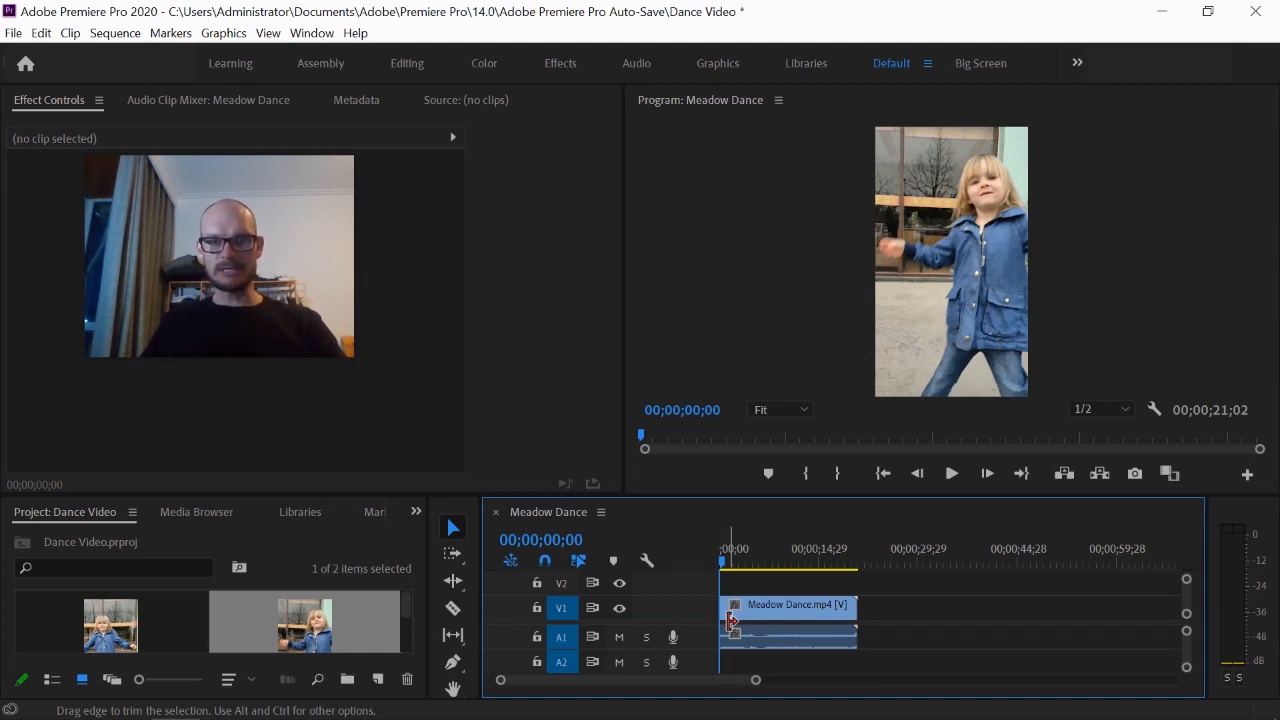
pyautogui.press('space')
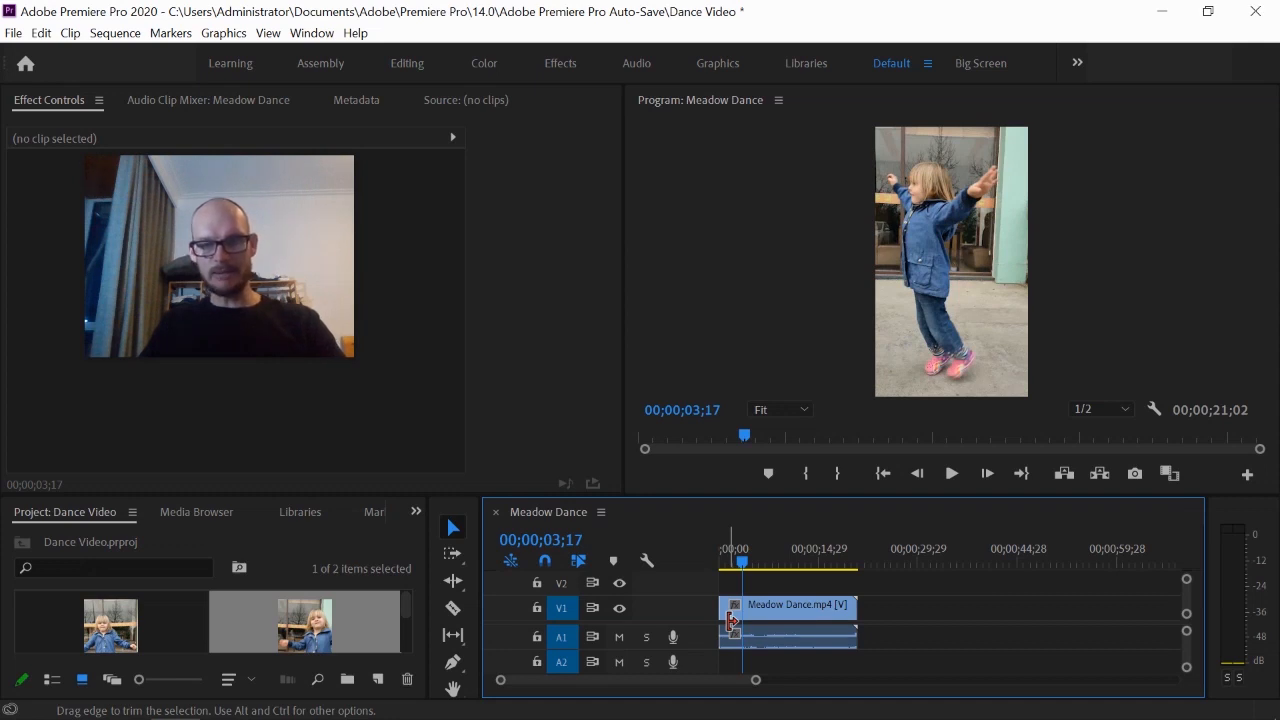
pyautogui.press('m')
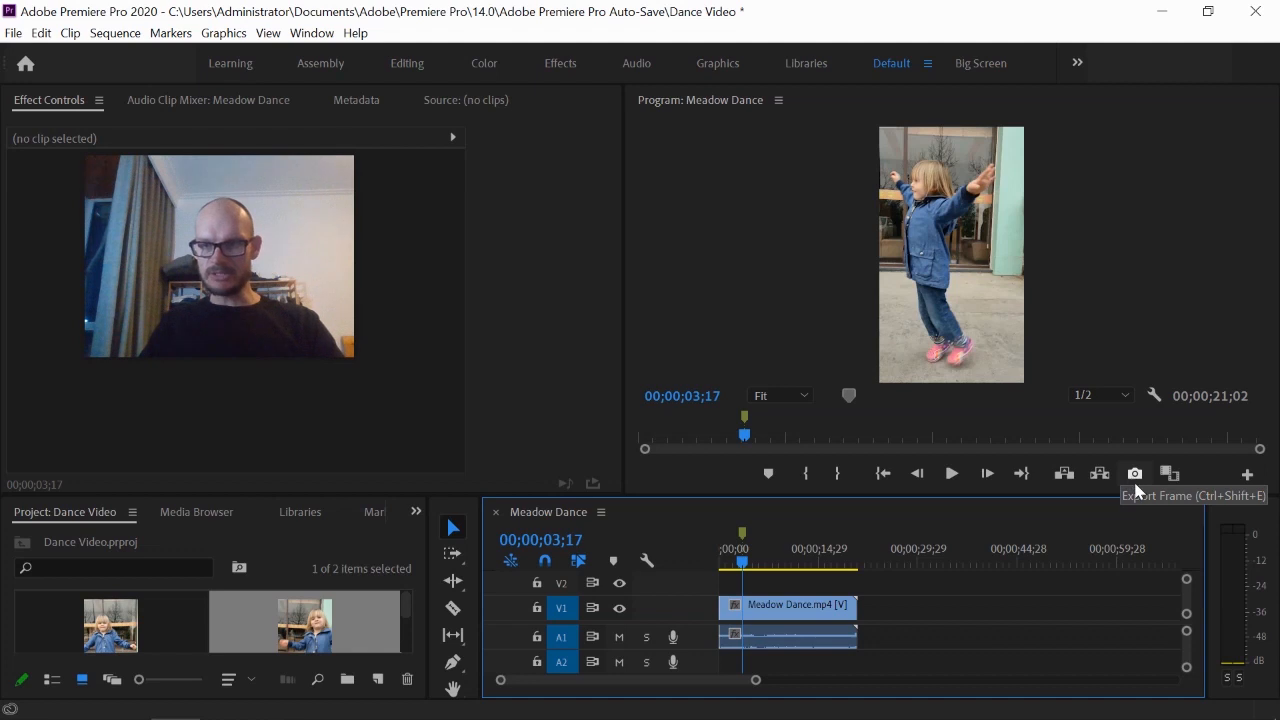
# Export the current frame as a PNG named Dance 1, with import into the project enabled
pyautogui.click(1247, 476)
pyautogui.click(986, 408)
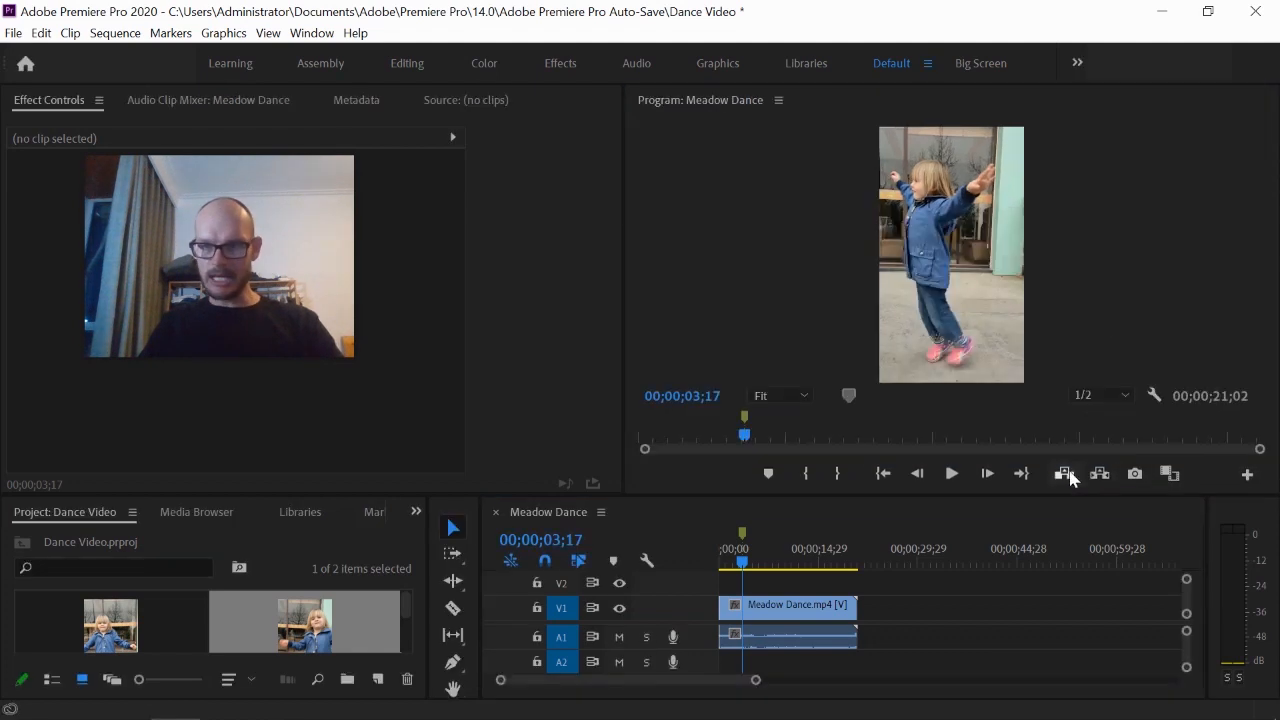
pyautogui.click(1137, 476)
pyautogui.write('Dance 1')
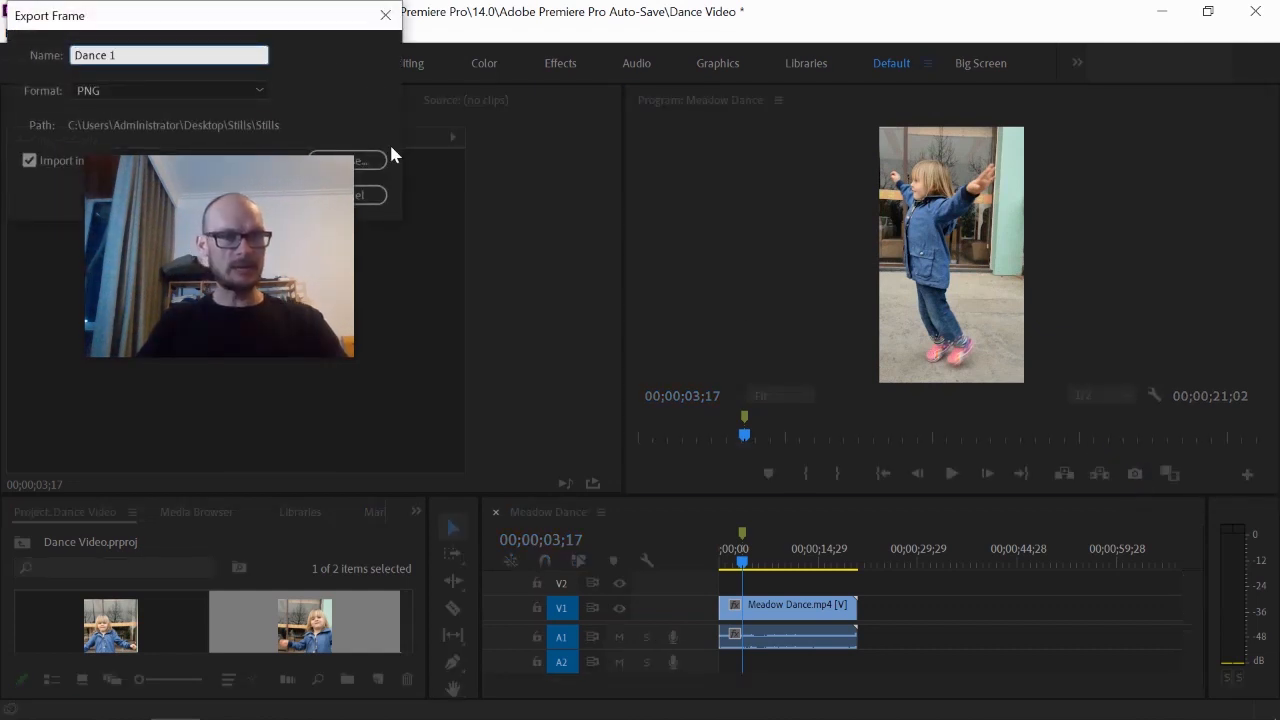
pyautogui.moveTo(232, 189); pyautogui.dragTo(210, 330)
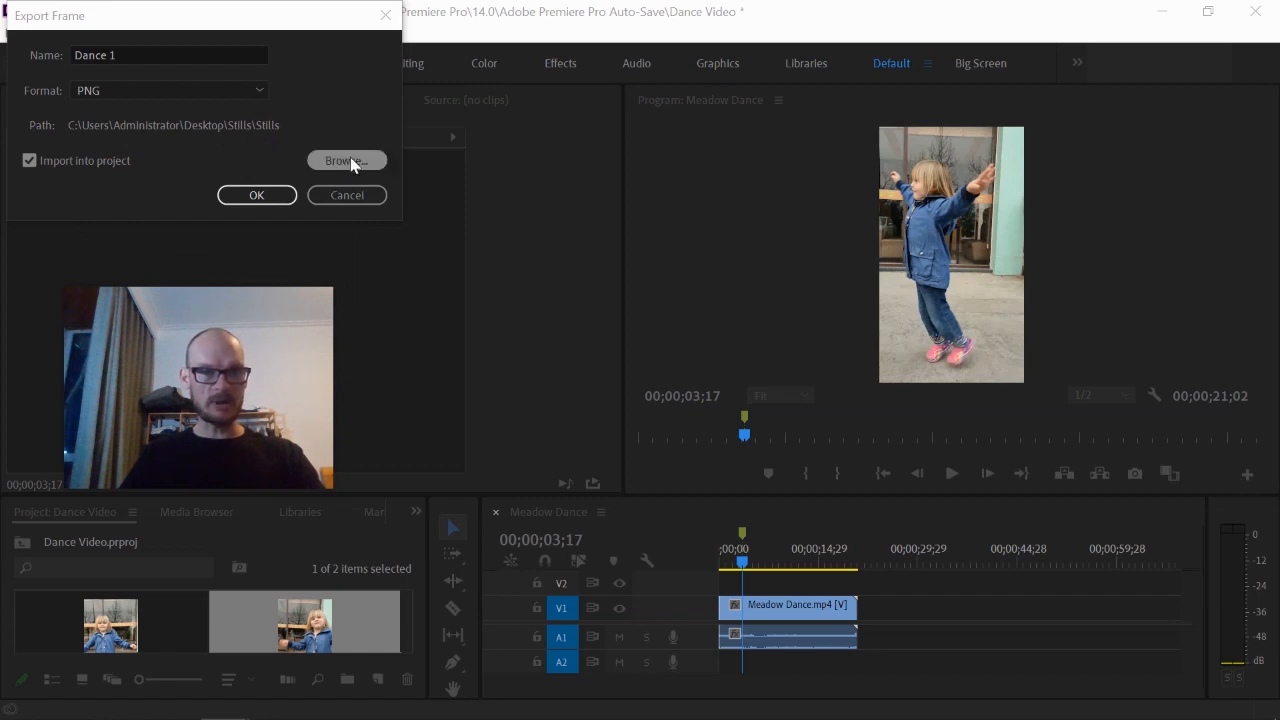
pyautogui.click(257, 195)
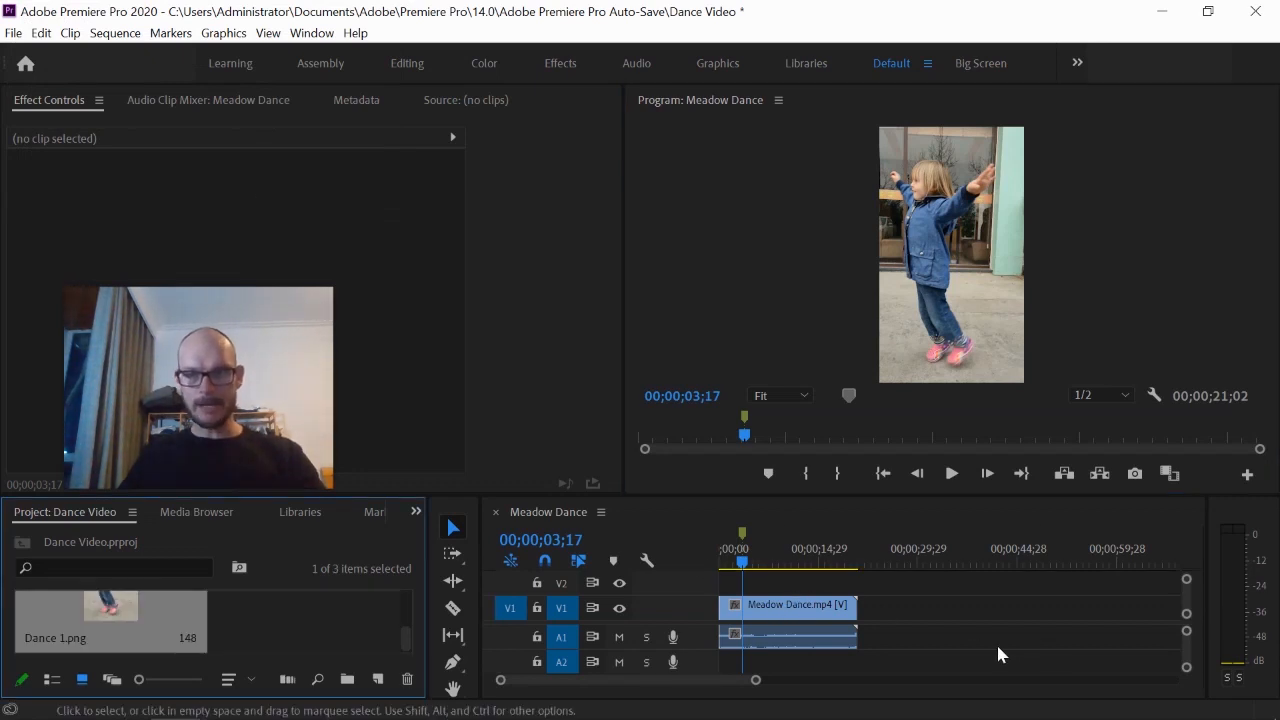
# Play on to the next dance pose, fine-tune the position frame by frame, and add a clip marker at 00;00;08;19
pyautogui.press('space')
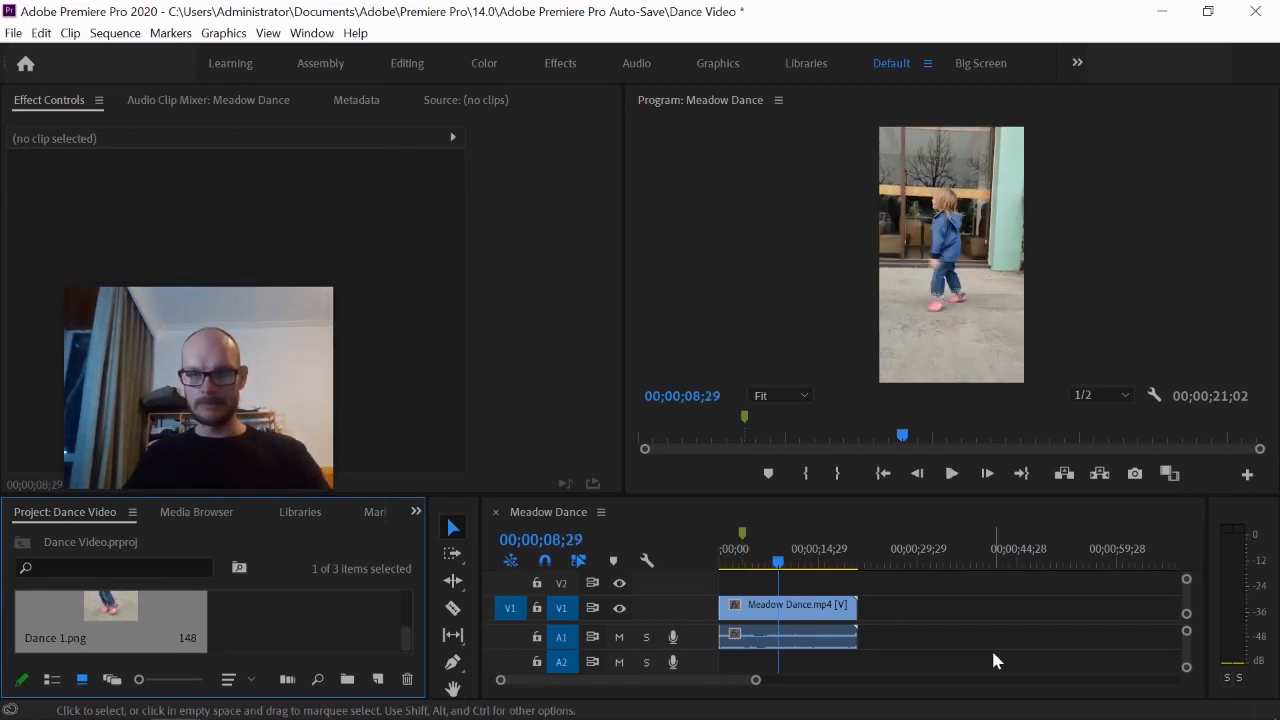
pyautogui.click(815, 606)
pyautogui.press('Left')
pyautogui.press('Left')
pyautogui.press('Left')
pyautogui.press('Left')
pyautogui.press('Left')
pyautogui.press('Left')
pyautogui.press('Left')
pyautogui.press('Left')
pyautogui.press('Left')
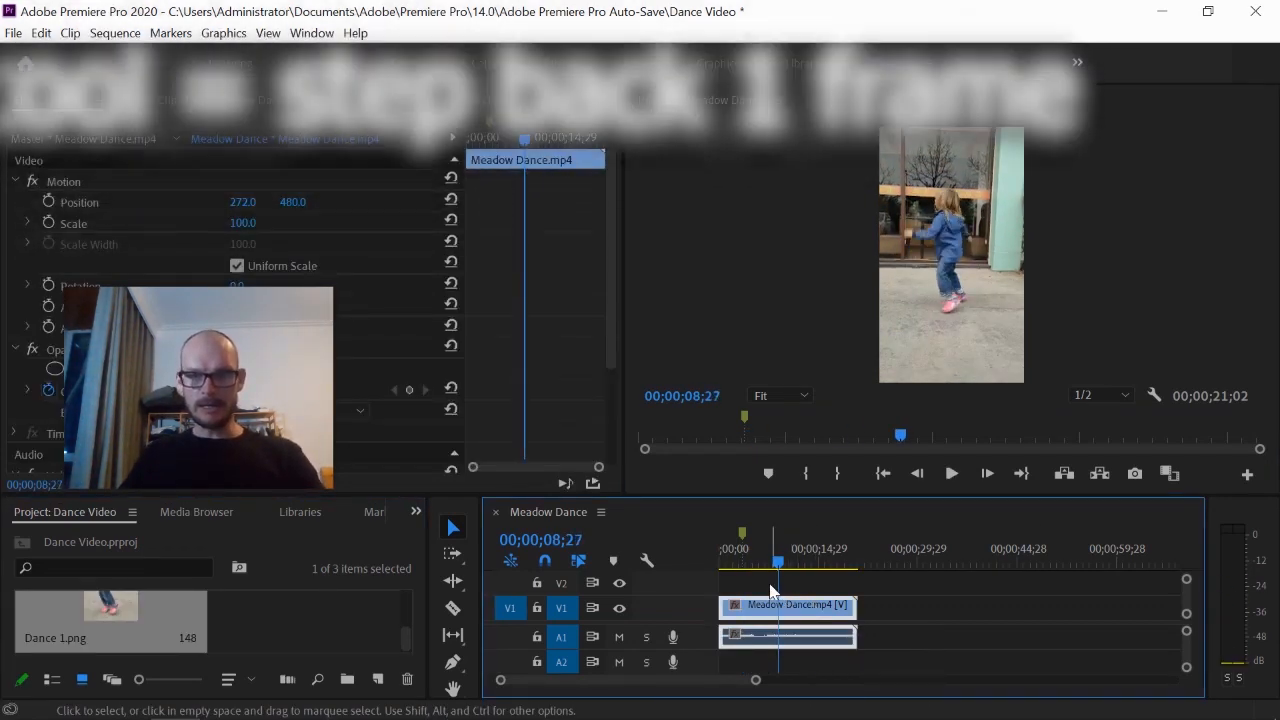
pyautogui.press('Left')
pyautogui.press('Left')
pyautogui.press('Left')
pyautogui.press('Left')
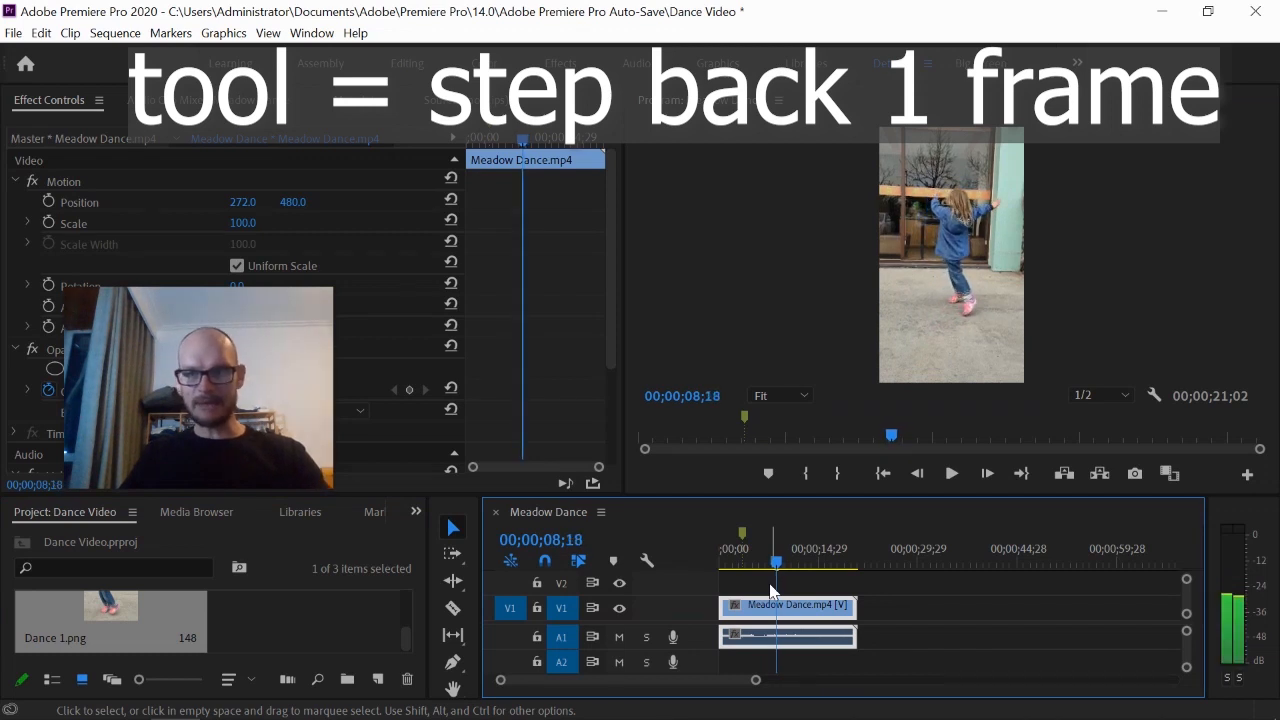
pyautogui.press('Right')
pyautogui.press('Right')
pyautogui.press('Right')
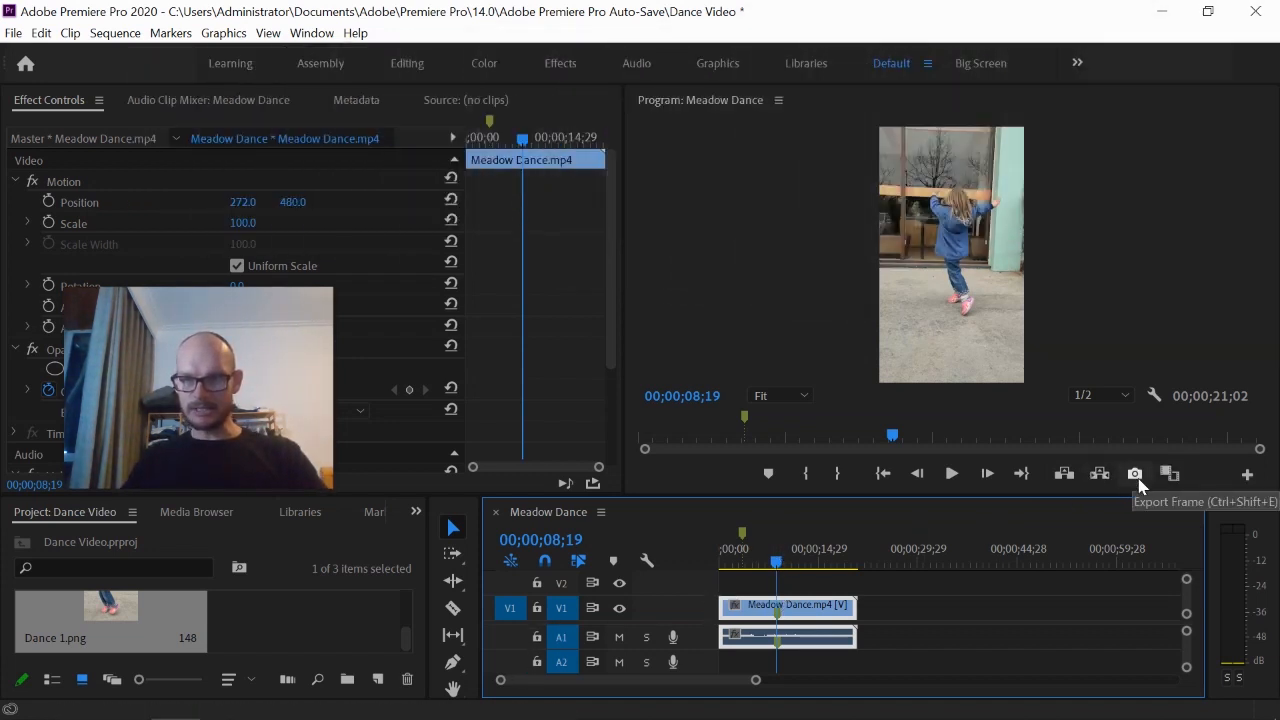
# Export the frame at the second marked pose as a PNG named Dance 2 and import it into the project
pyautogui.click(1135, 475)
pyautogui.write('Dance 2')
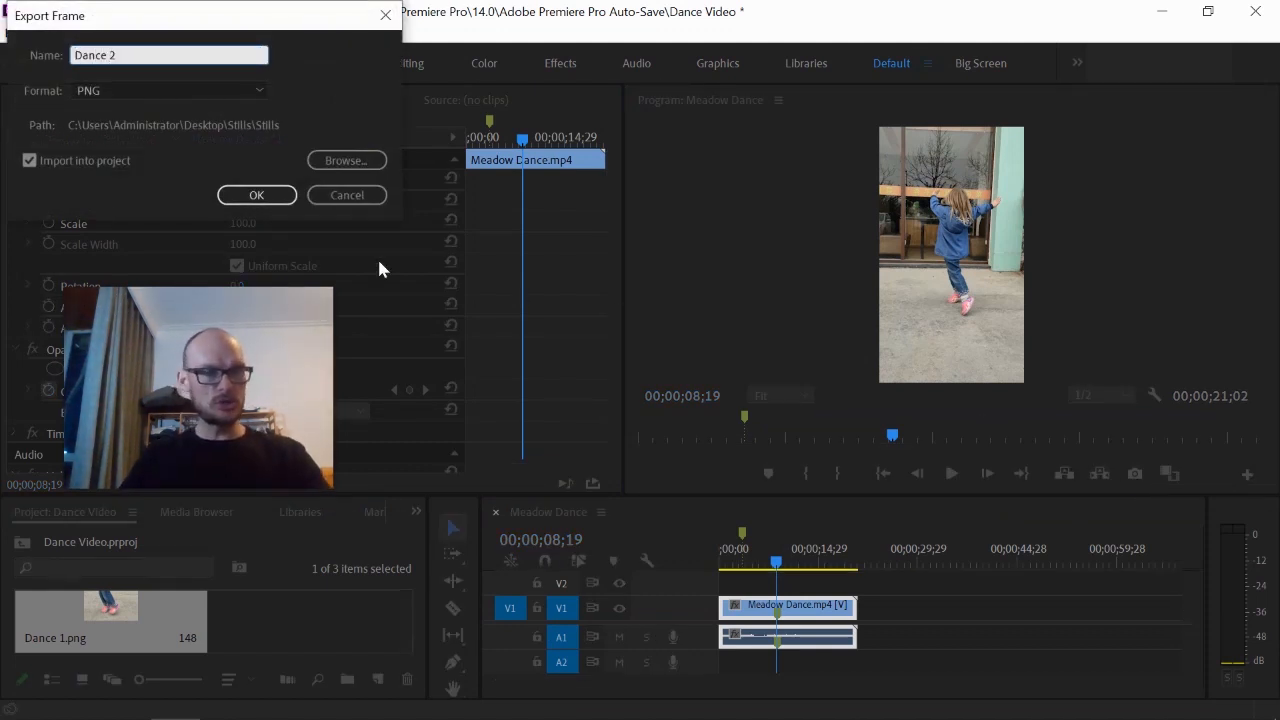
pyautogui.click(257, 195)
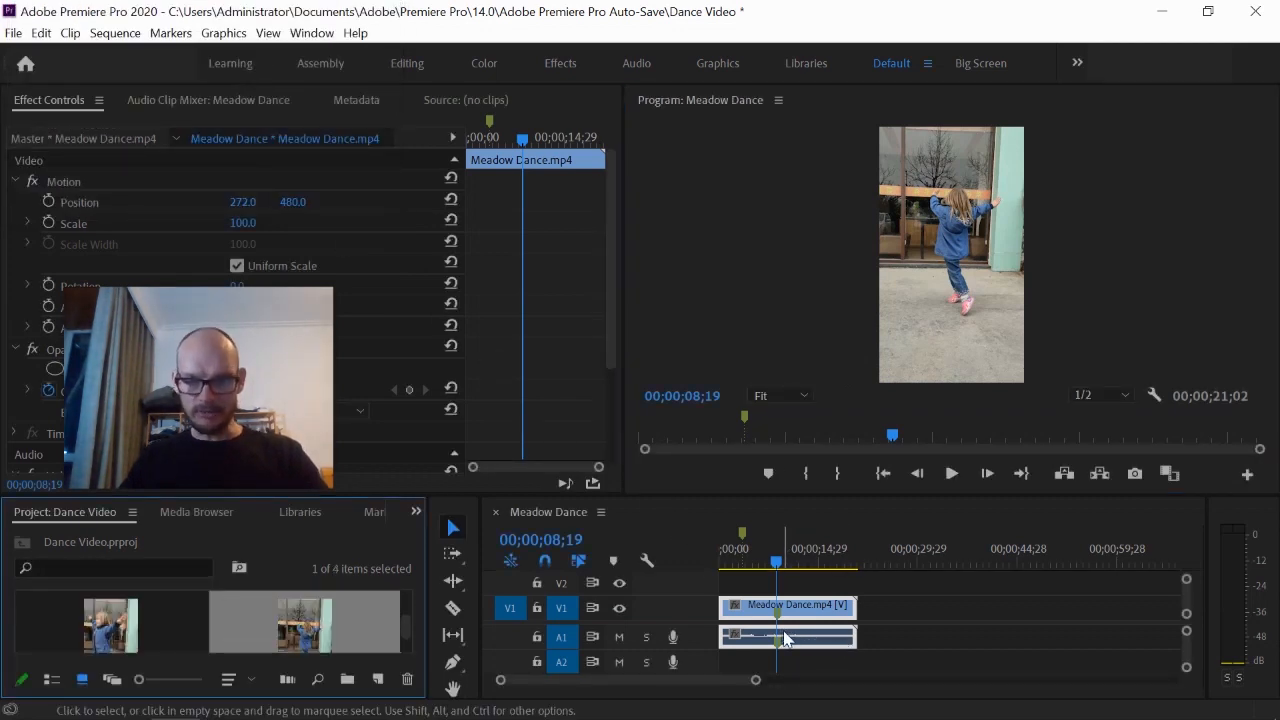
# Play on to a third dance pose and add a sequence marker at 00;00;18;27
pyautogui.press('space')
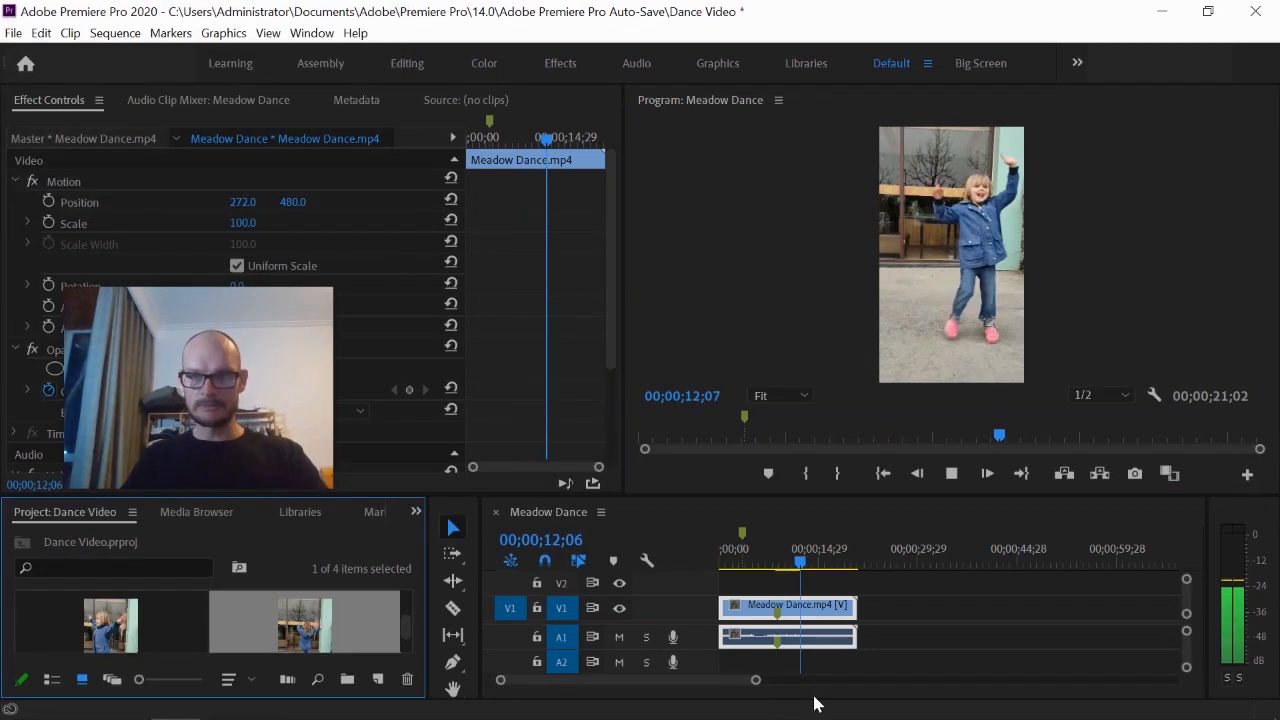
pyautogui.press('space')
pyautogui.click(869, 622)
pyautogui.press('space')
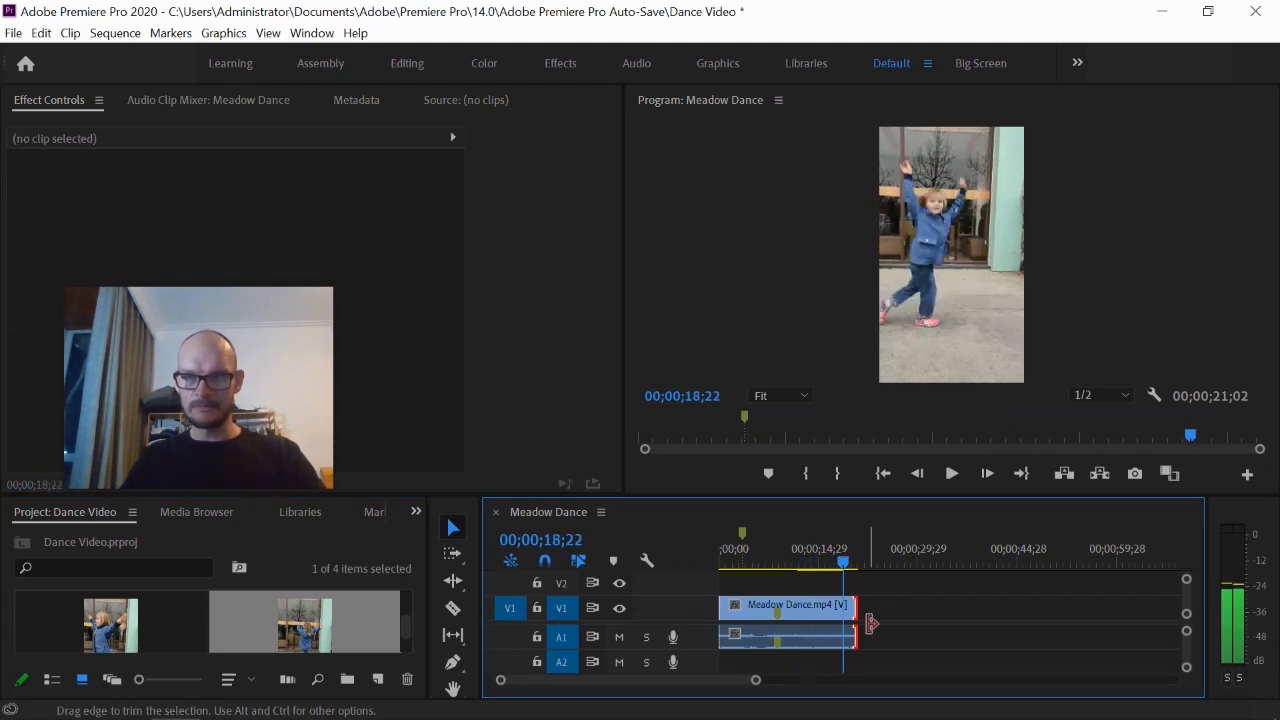
pyautogui.press('space')
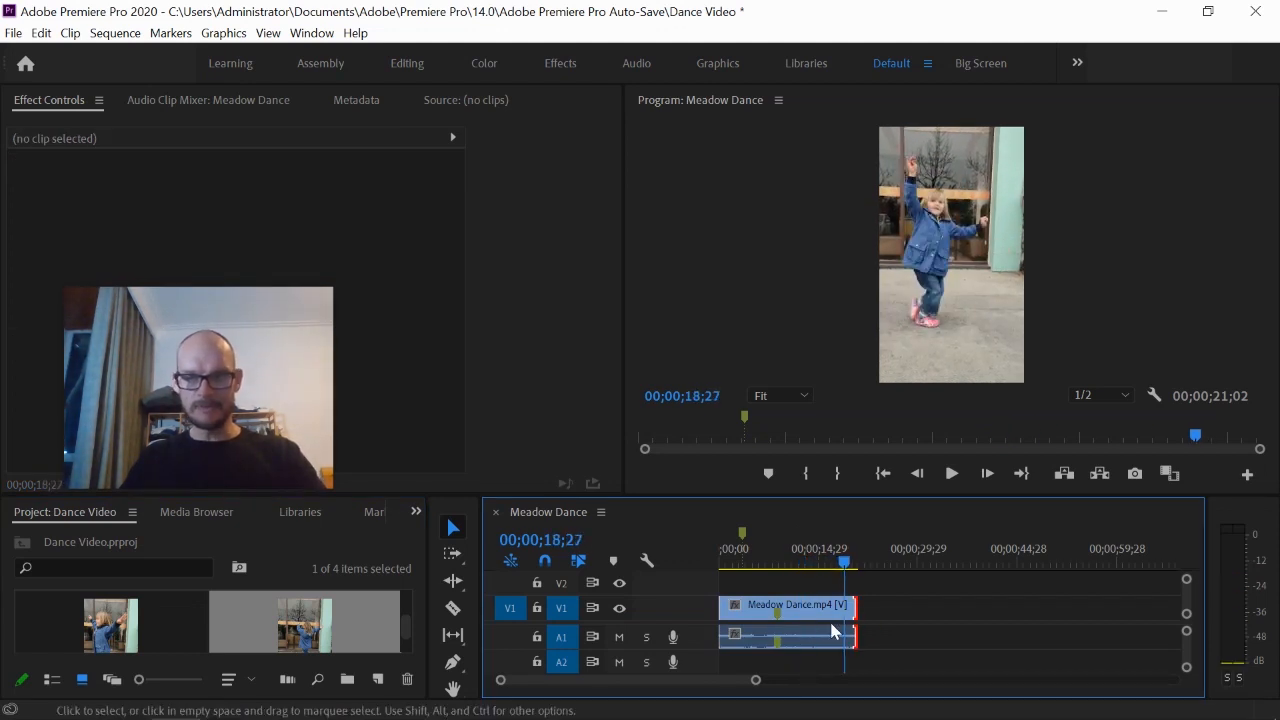
pyautogui.press('m')
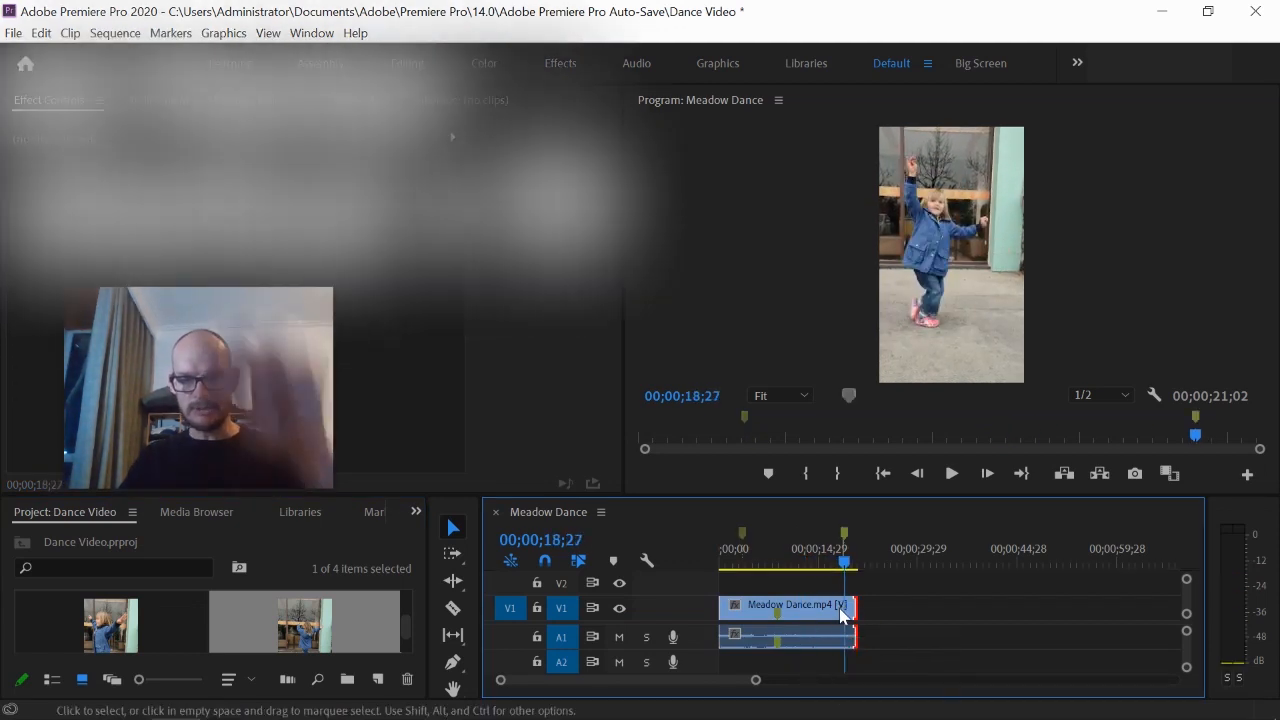
# Export the frame at the third marked pose as a PNG named Dance 3 and import it into the project
pyautogui.click(1135, 474)
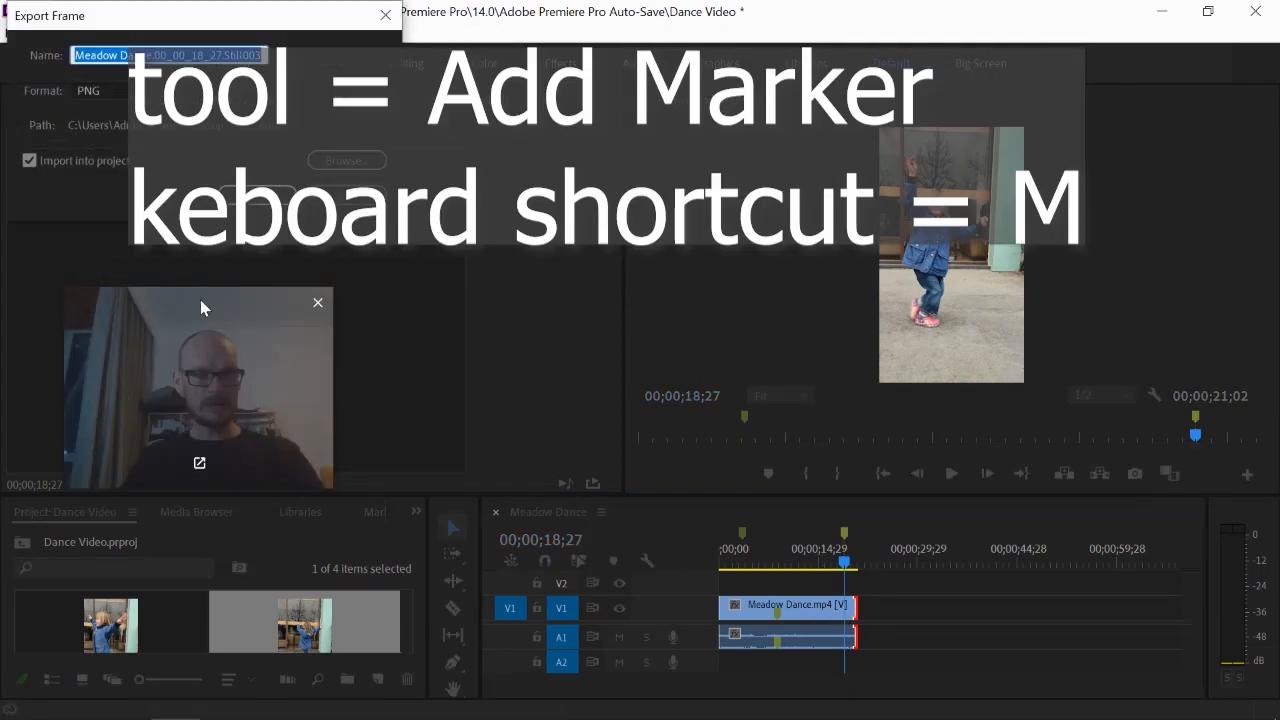
pyautogui.write('Dance')
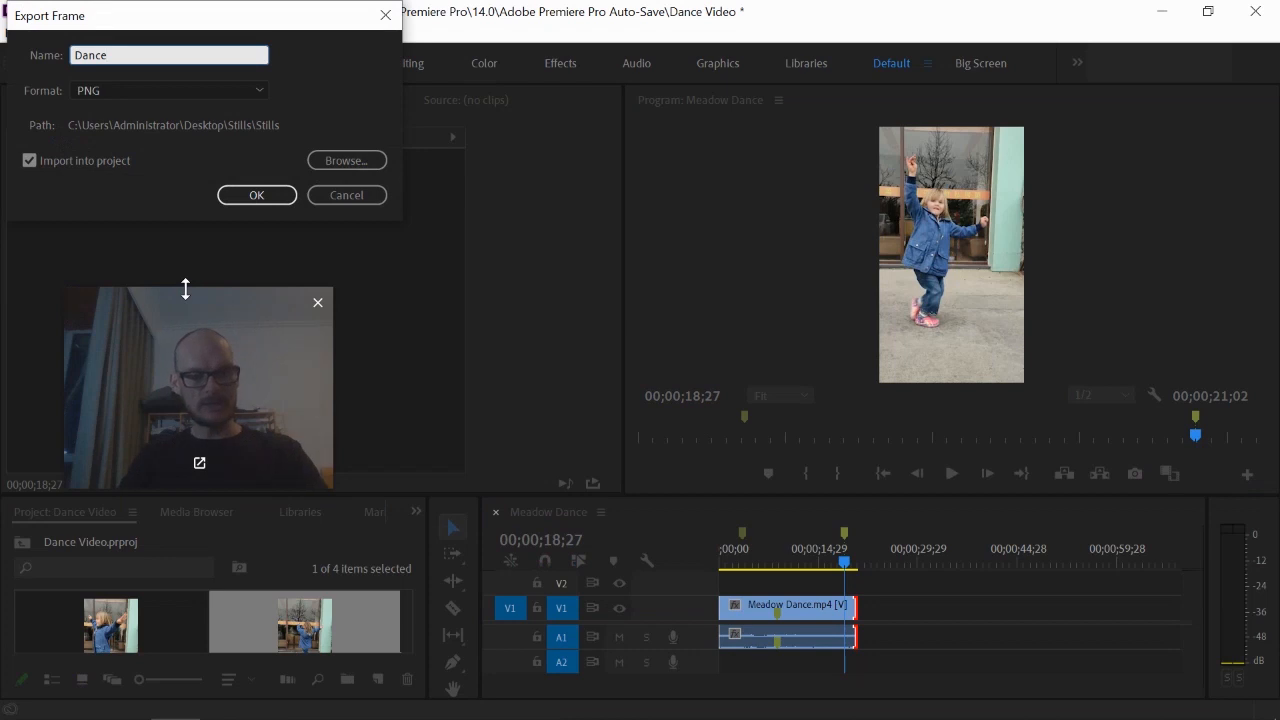
pyautogui.write(' 3')
pyautogui.press('Return')
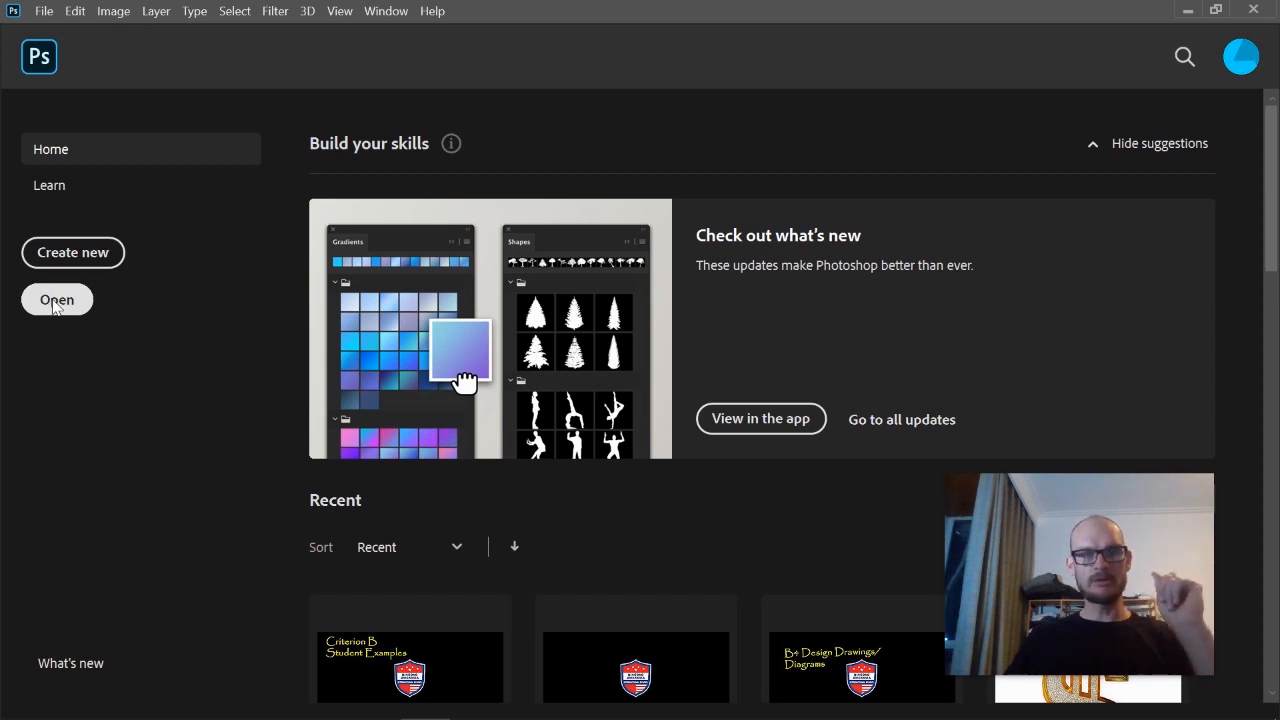
# Switch to Photoshop and open Dance 1.png from the Stills folder
pyautogui.click(60, 303)
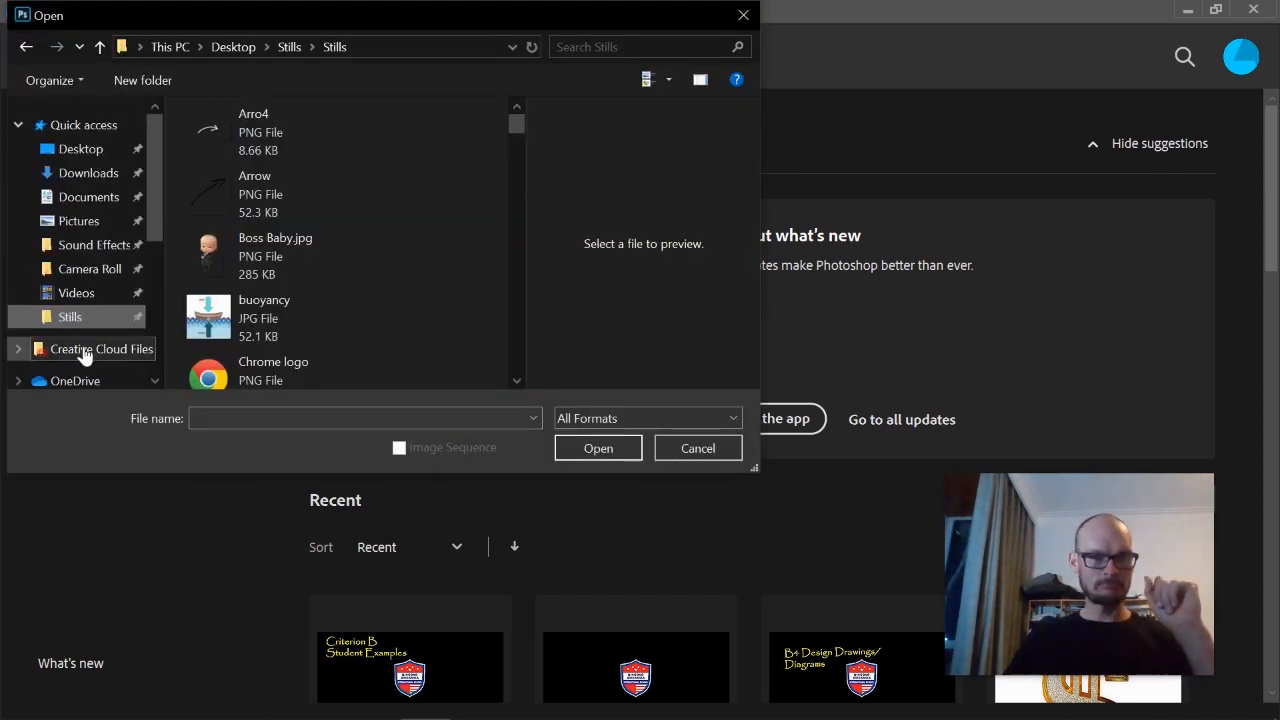
pyautogui.scroll(-5, 245, 275)
pyautogui.scroll(10, 245, 270)
pyautogui.doubleClick(245, 252)
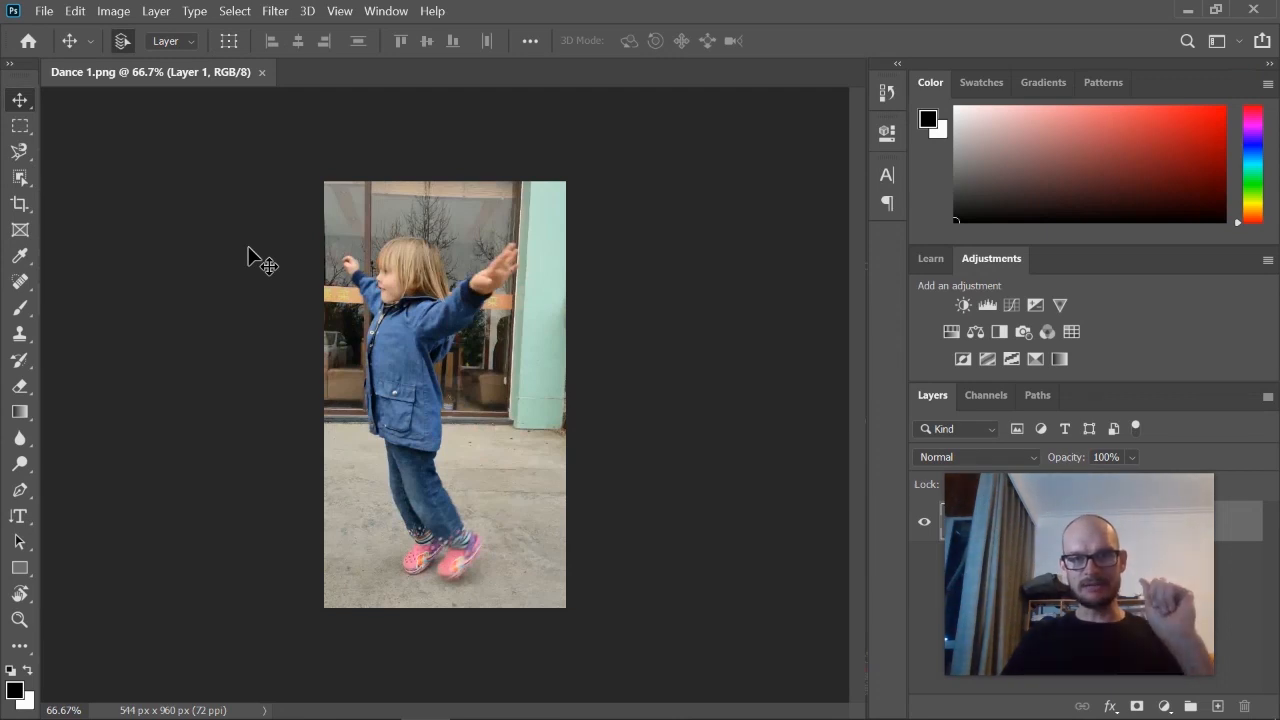
# Select the dancing girl with the Object Selection tool, invert the selection and delete the background around her
pyautogui.click(20, 178)
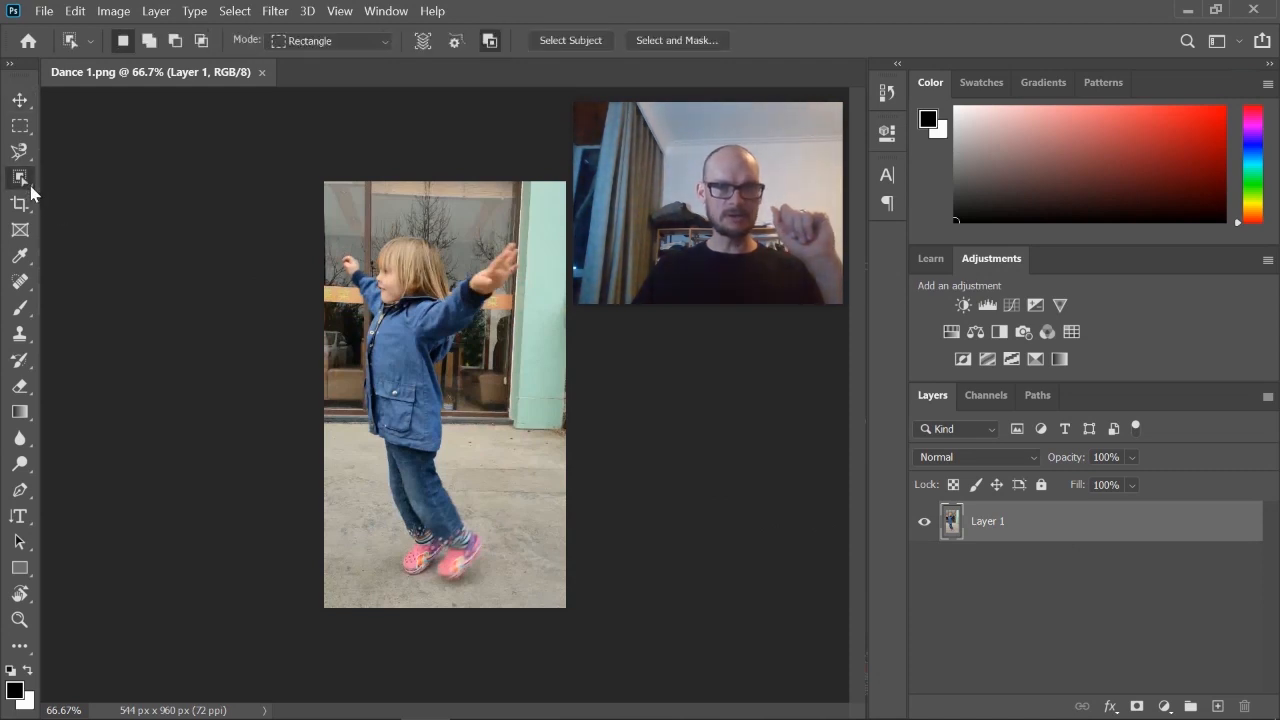
pyautogui.rightClick(26, 182)
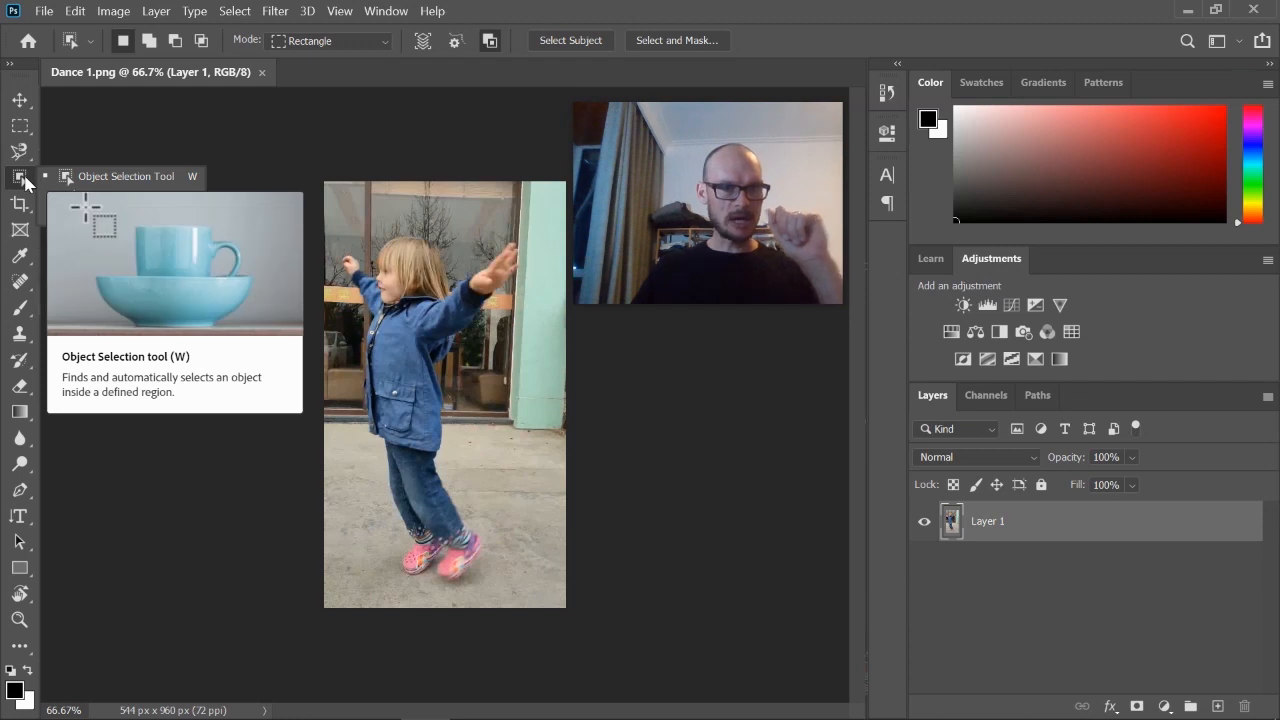
pyautogui.click(101, 179)
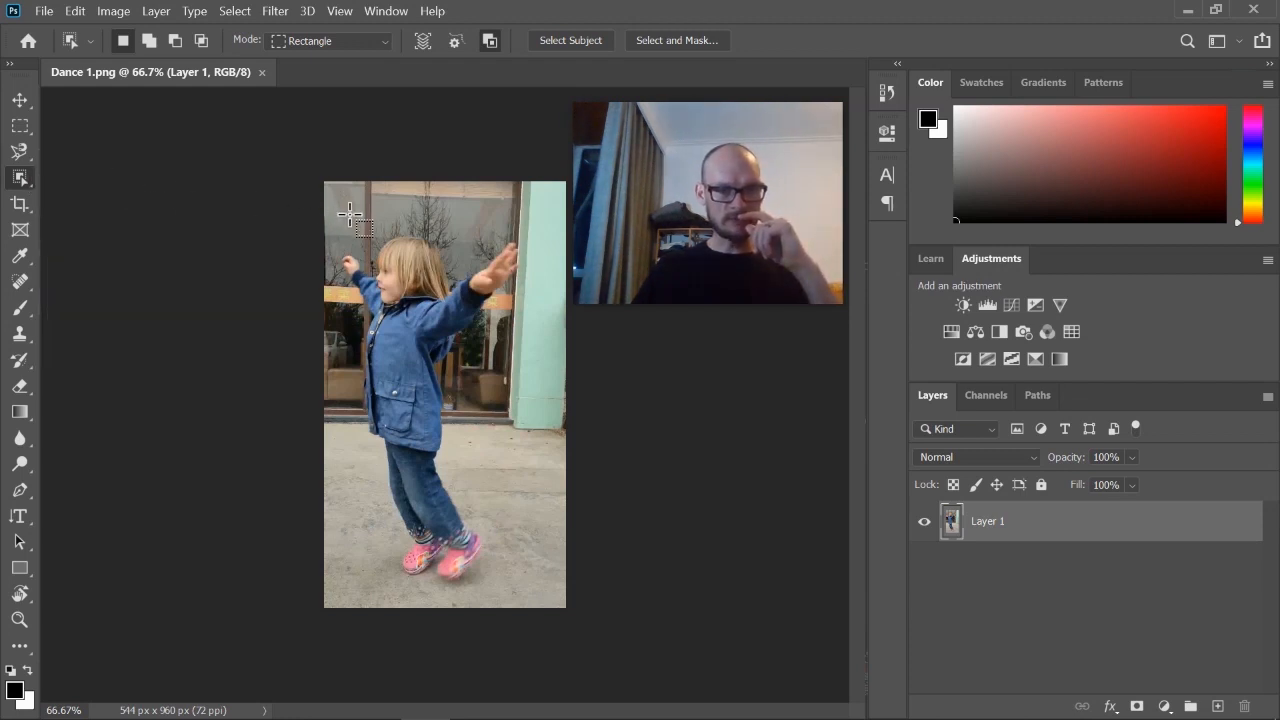
pyautogui.moveTo(337, 208); pyautogui.dragTo(531, 591)
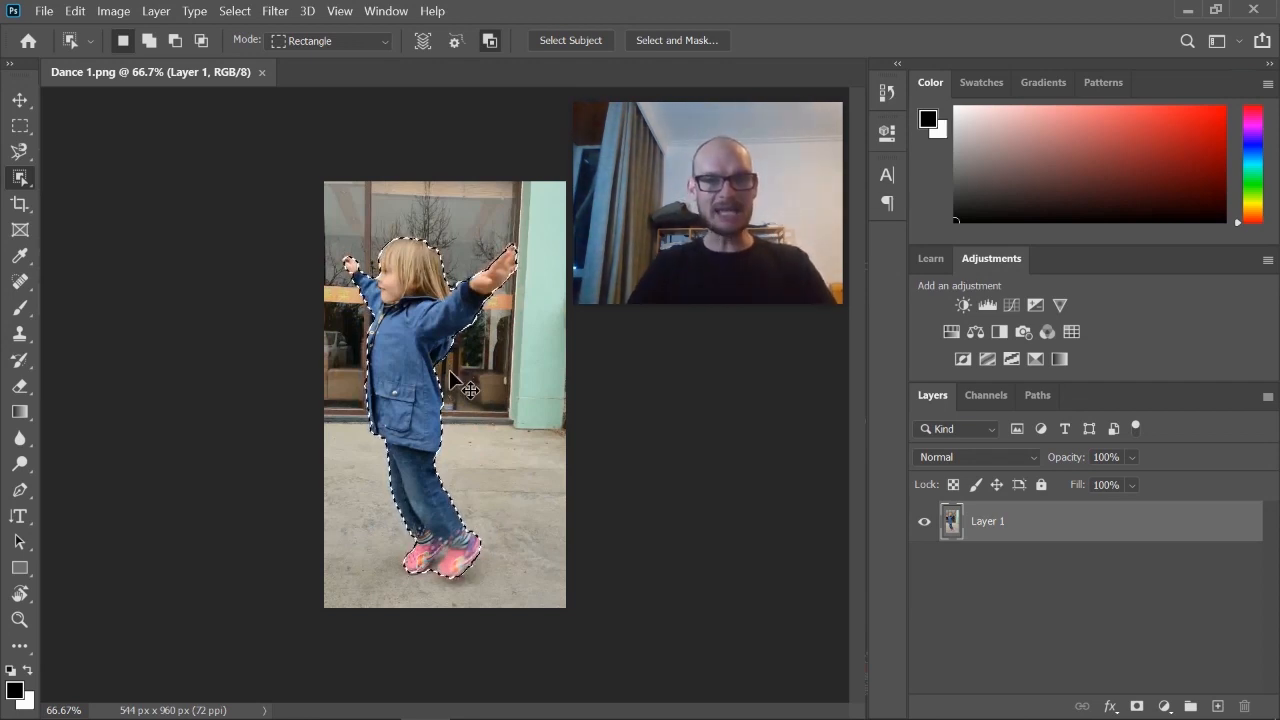
pyautogui.hotkey('ctrl', 'shift', 'i')
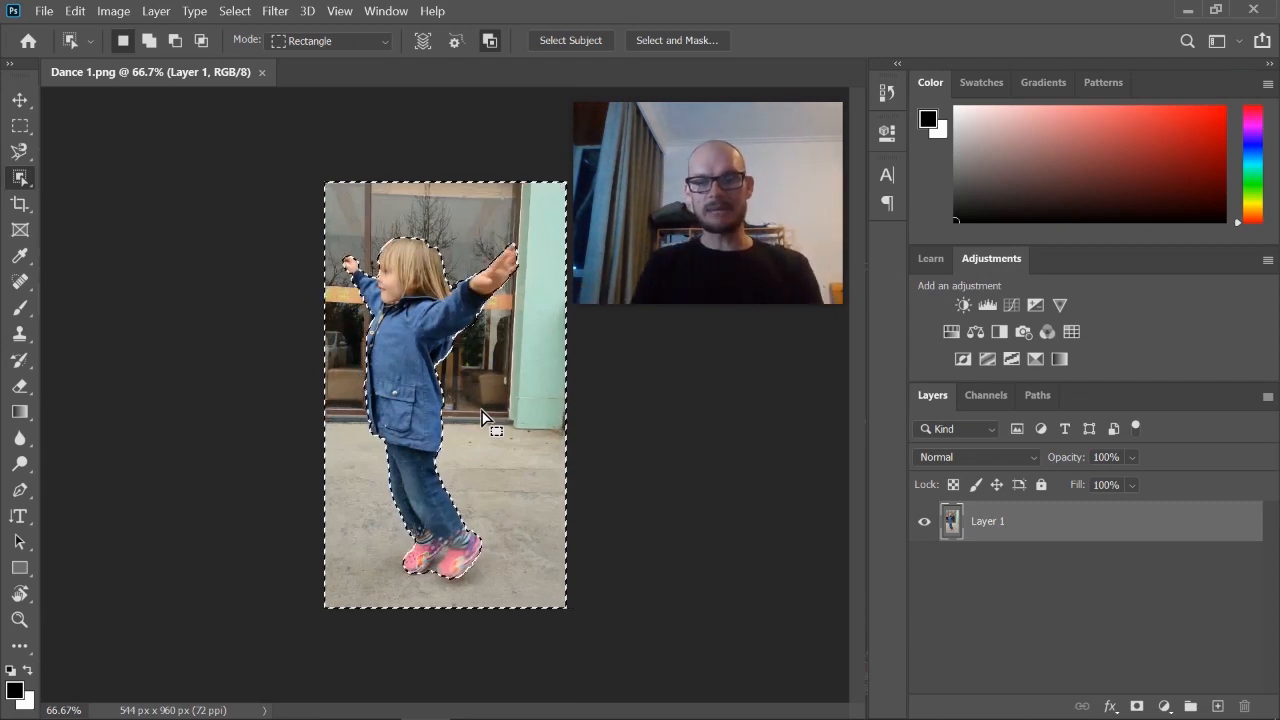
pyautogui.press('Delete')
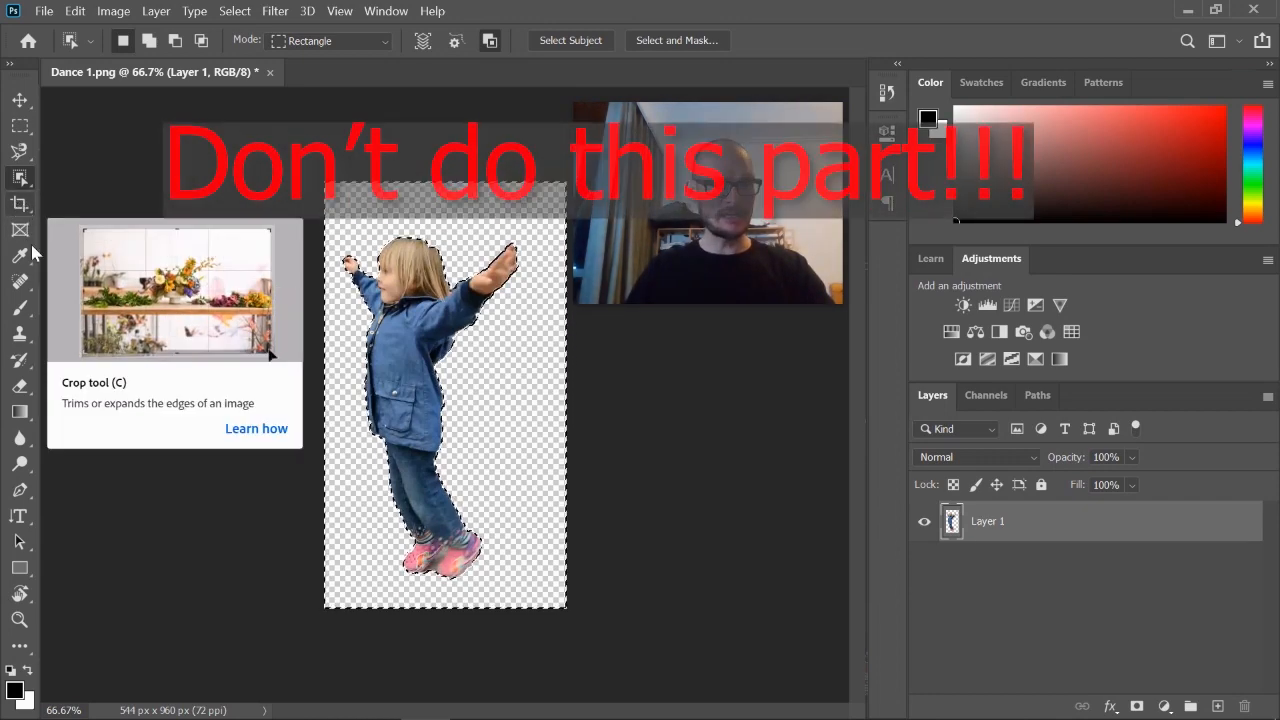
# Crop the image closely around the cut-out girl, to about 397 x 774 px
pyautogui.click(19, 203)
pyautogui.moveTo(325, 183); pyautogui.dragTo(333, 214)
pyautogui.moveTo(557, 581); pyautogui.dragTo(536, 567)
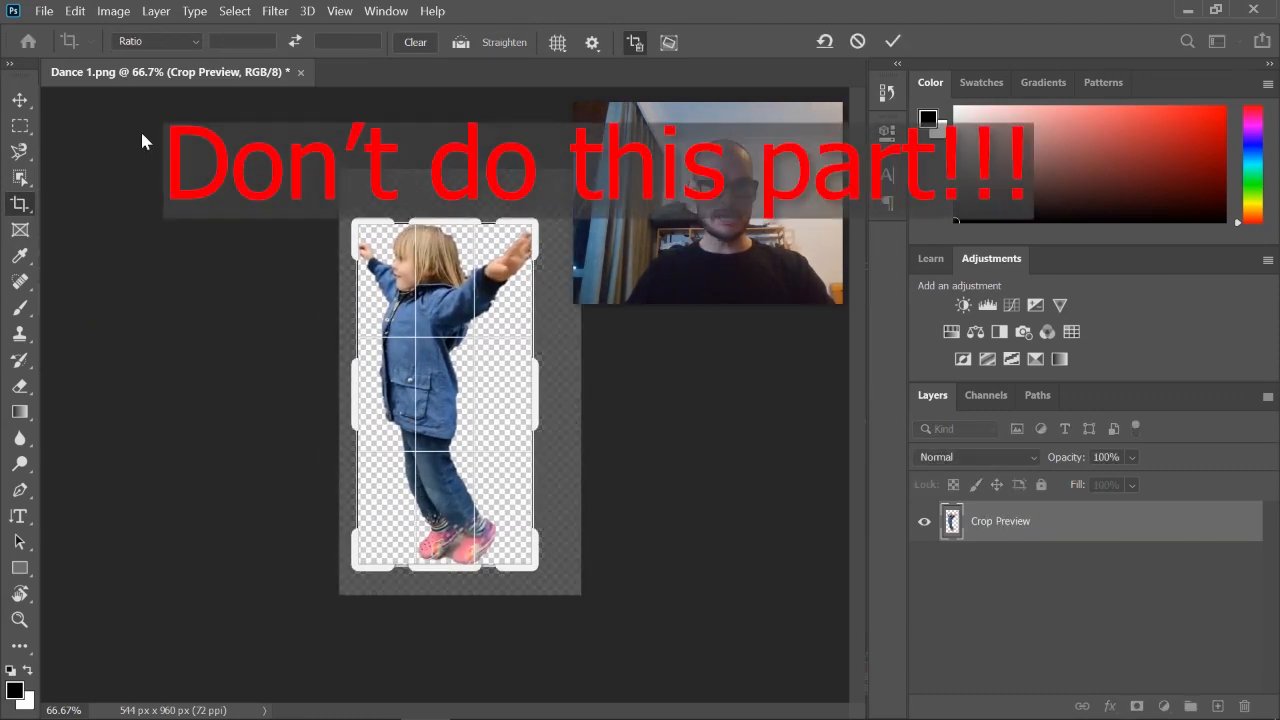
pyautogui.click(44, 11)
pyautogui.click(289, 431)
pyautogui.press('Return')
# Save the cut-out in the Stills folder as Dance 1, replacing the existing PNG file
pyautogui.click(44, 11)
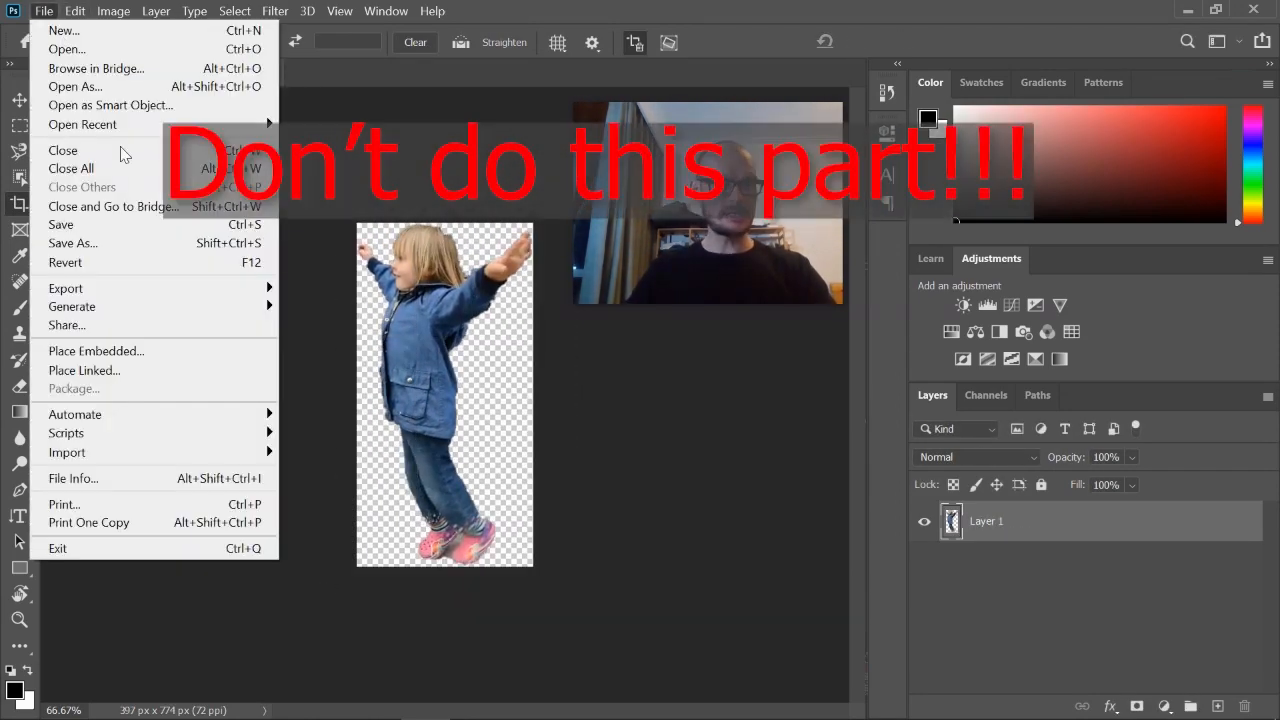
pyautogui.moveTo(212, 292)
pyautogui.click(309, 288)
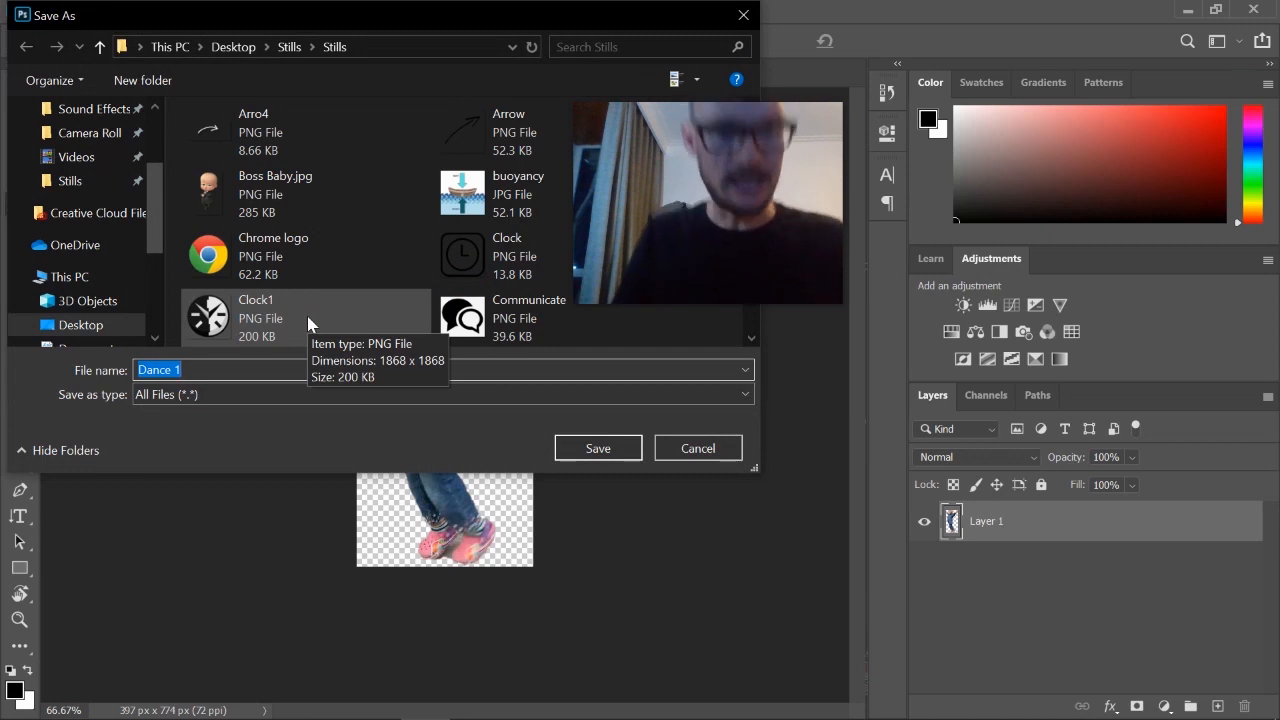
pyautogui.click(620, 450)
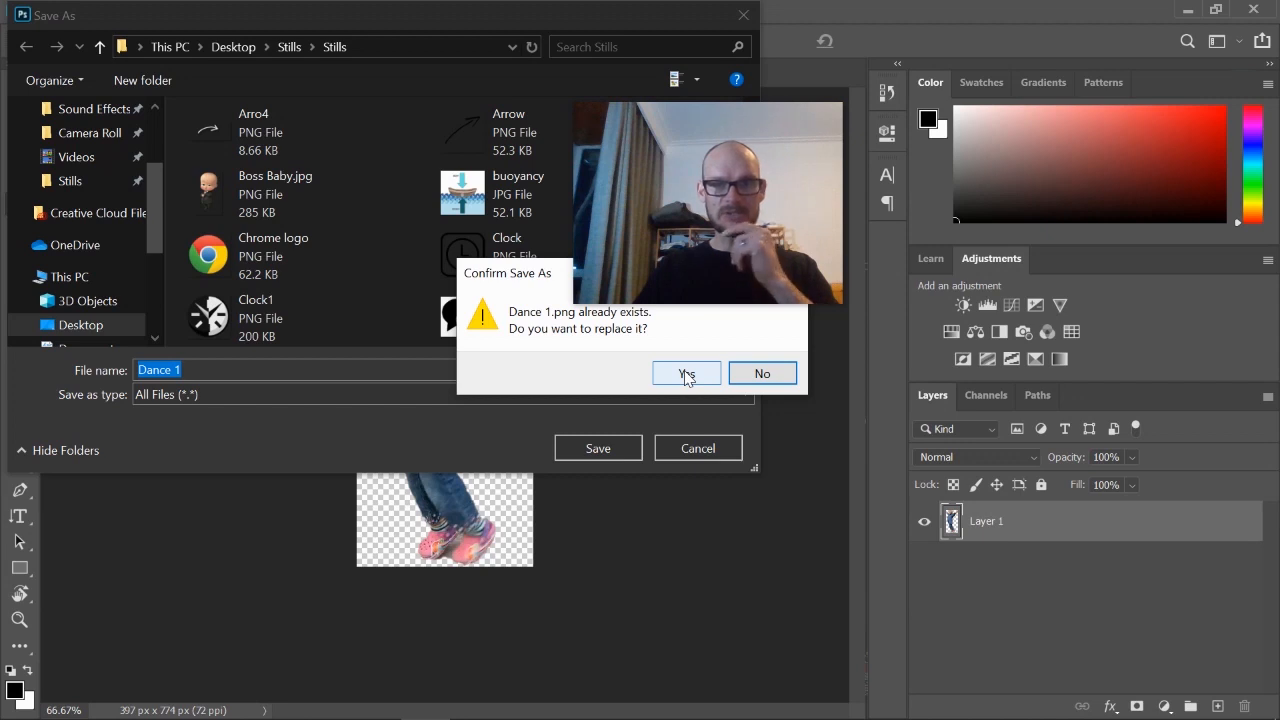
pyautogui.click(686, 374)
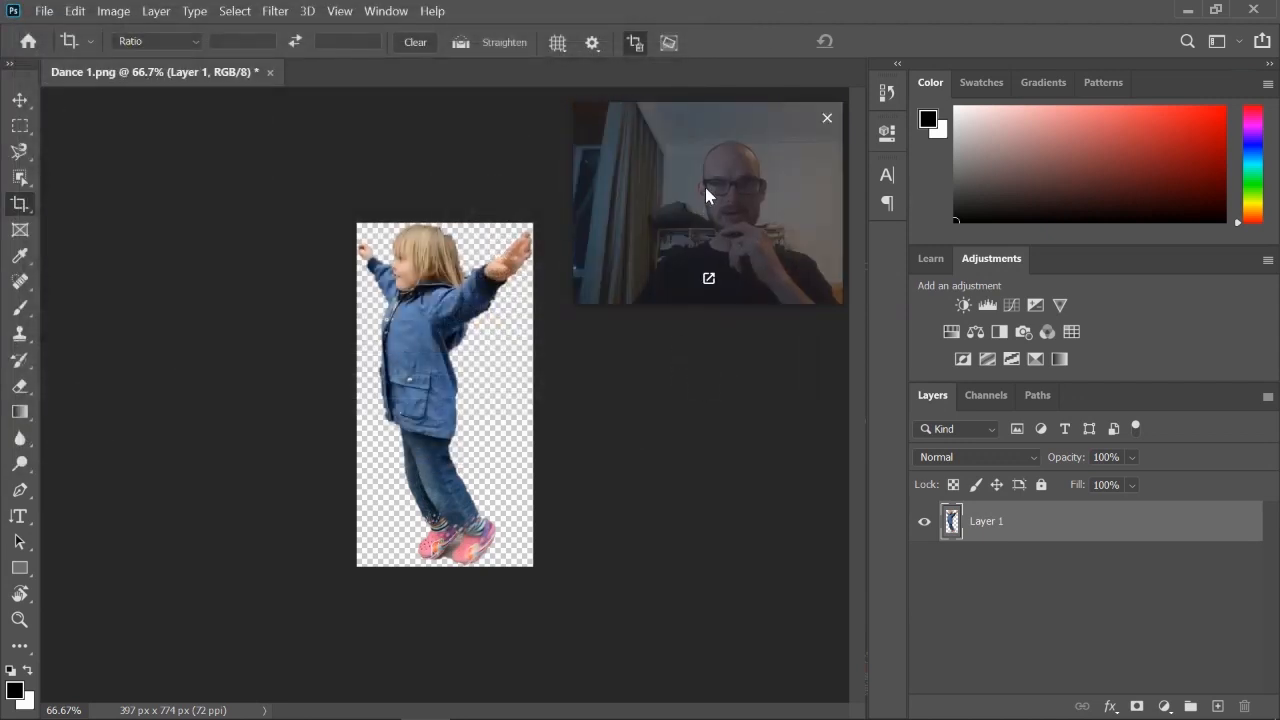
pyautogui.moveTo(705, 187); pyautogui.dragTo(187, 151)
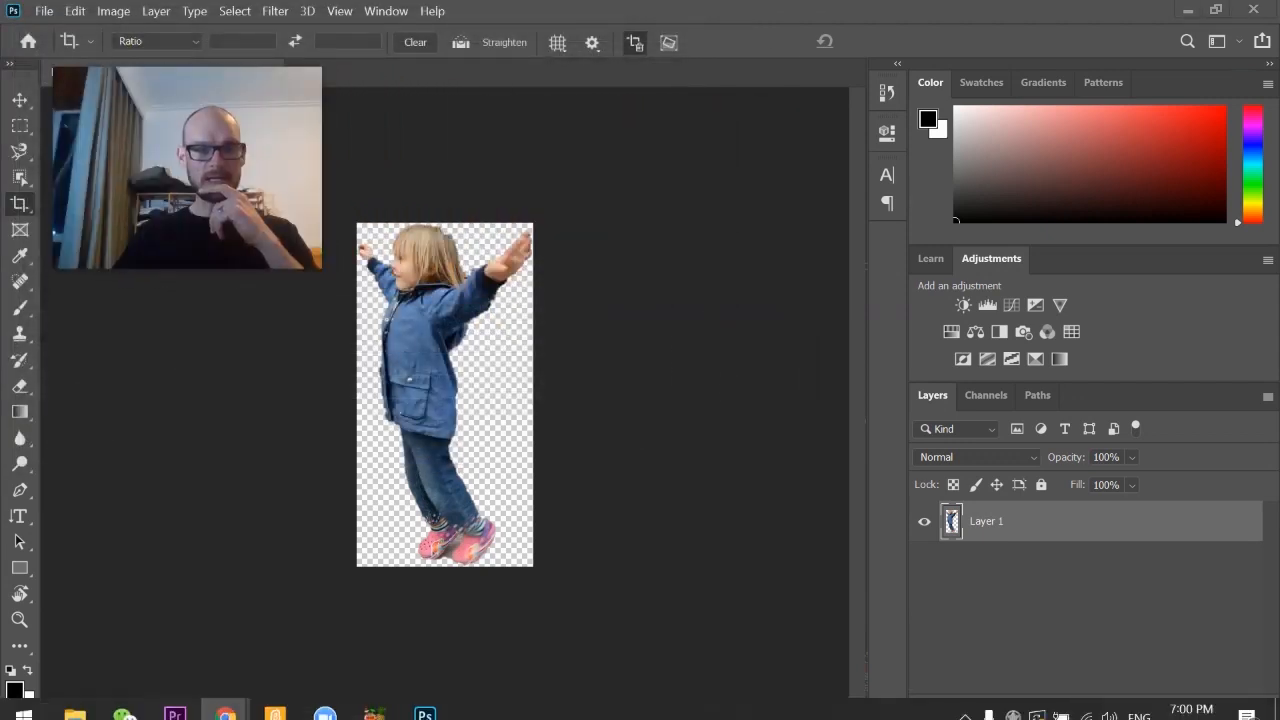
# Switch to Premiere Pro and import the cut-out Dance 1.png from the Stills folder into the project
pyautogui.moveTo(247, 702)
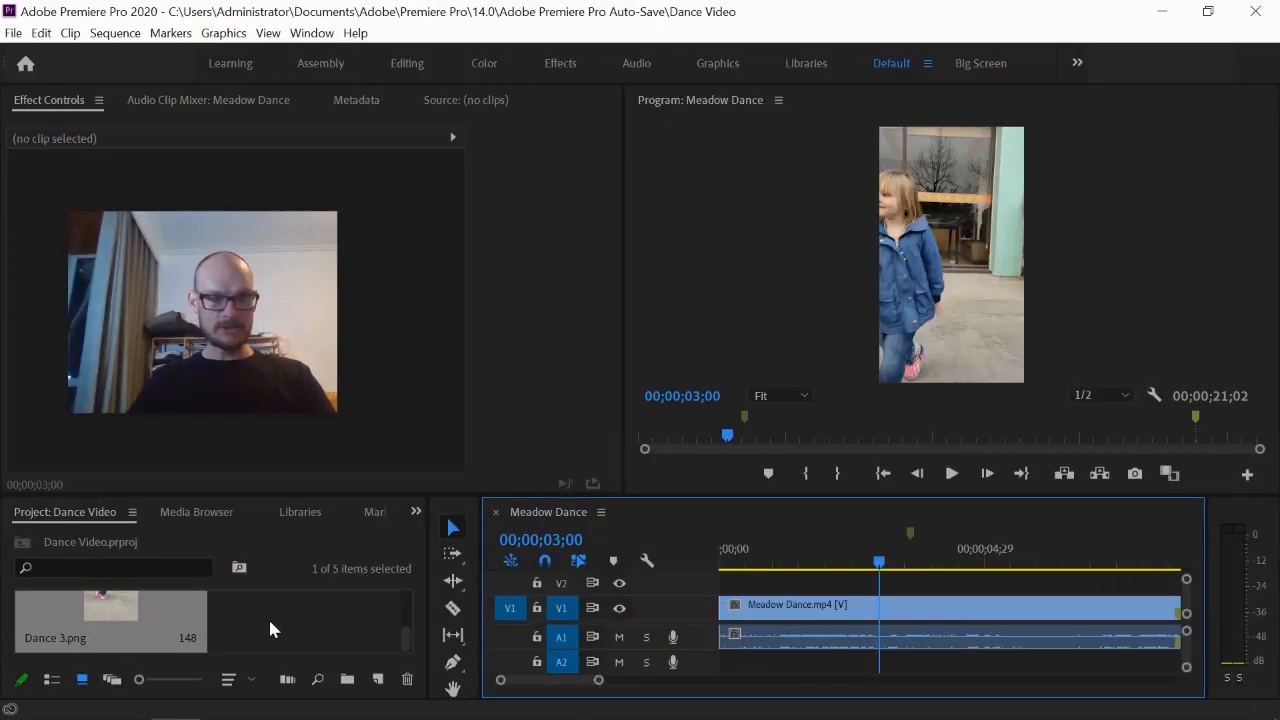
pyautogui.rightClick(270, 621)
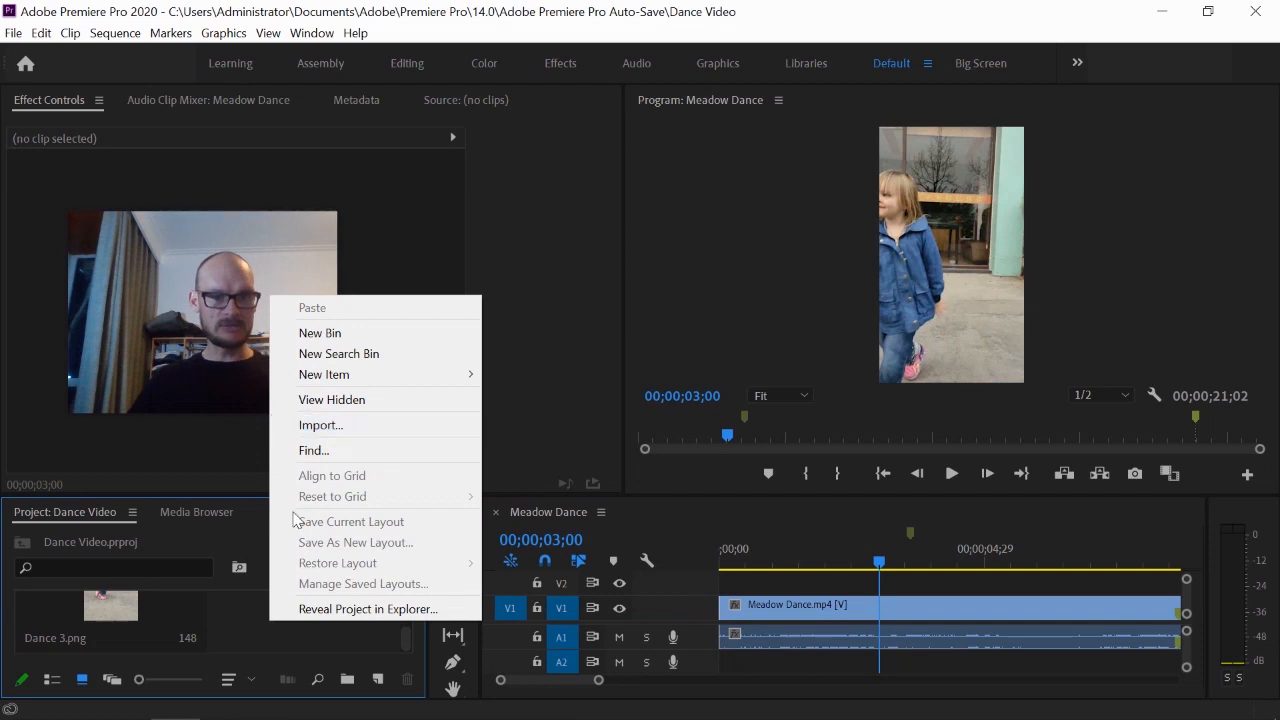
pyautogui.click(248, 630)
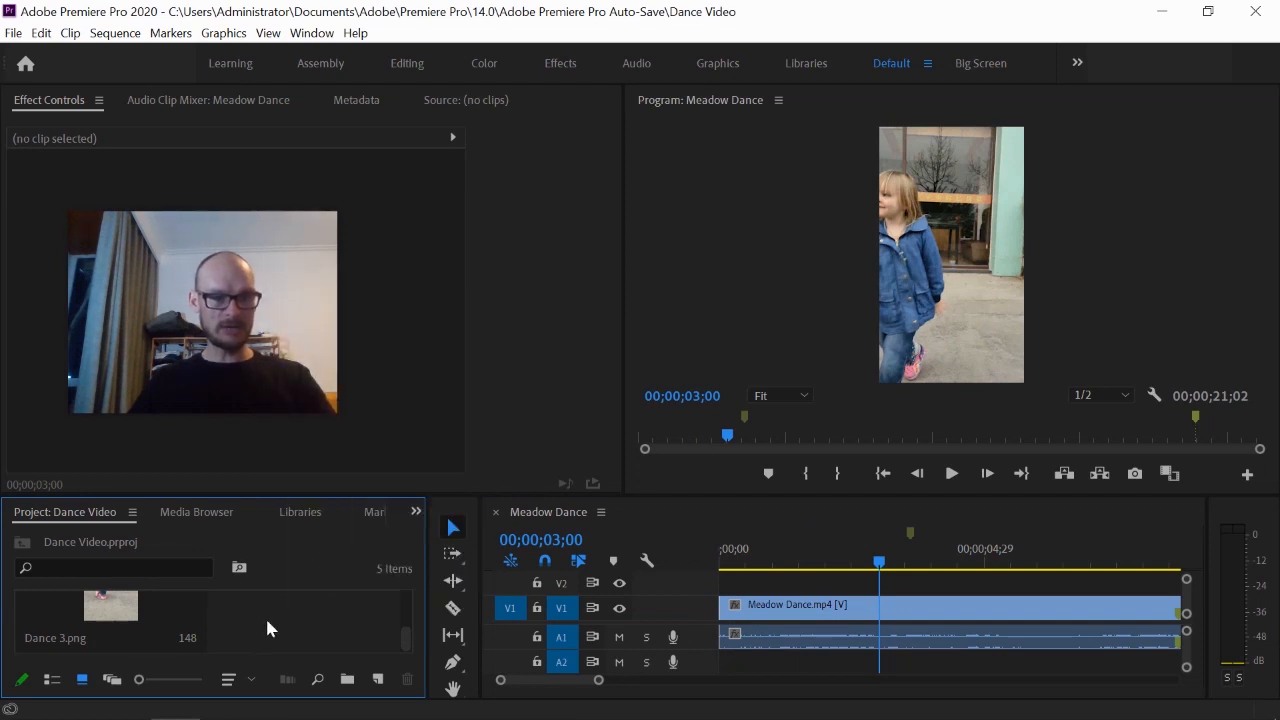
pyautogui.doubleClick(265, 616)
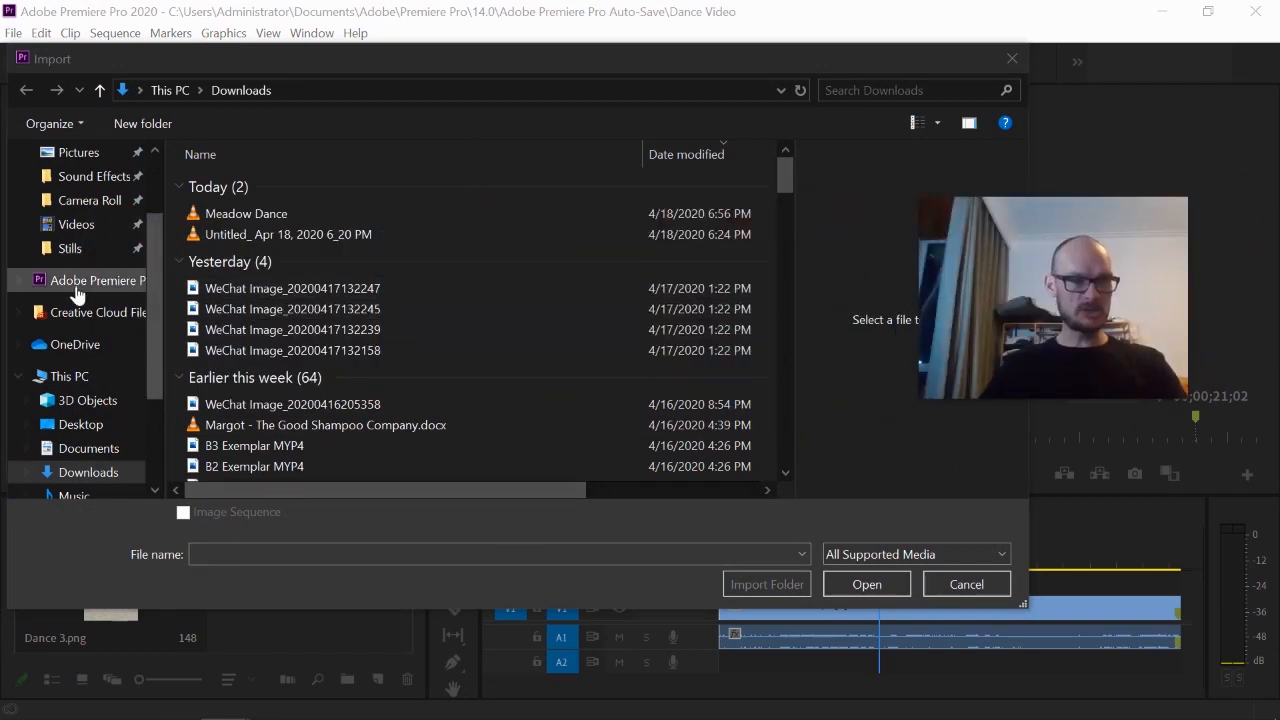
pyautogui.click(62, 248)
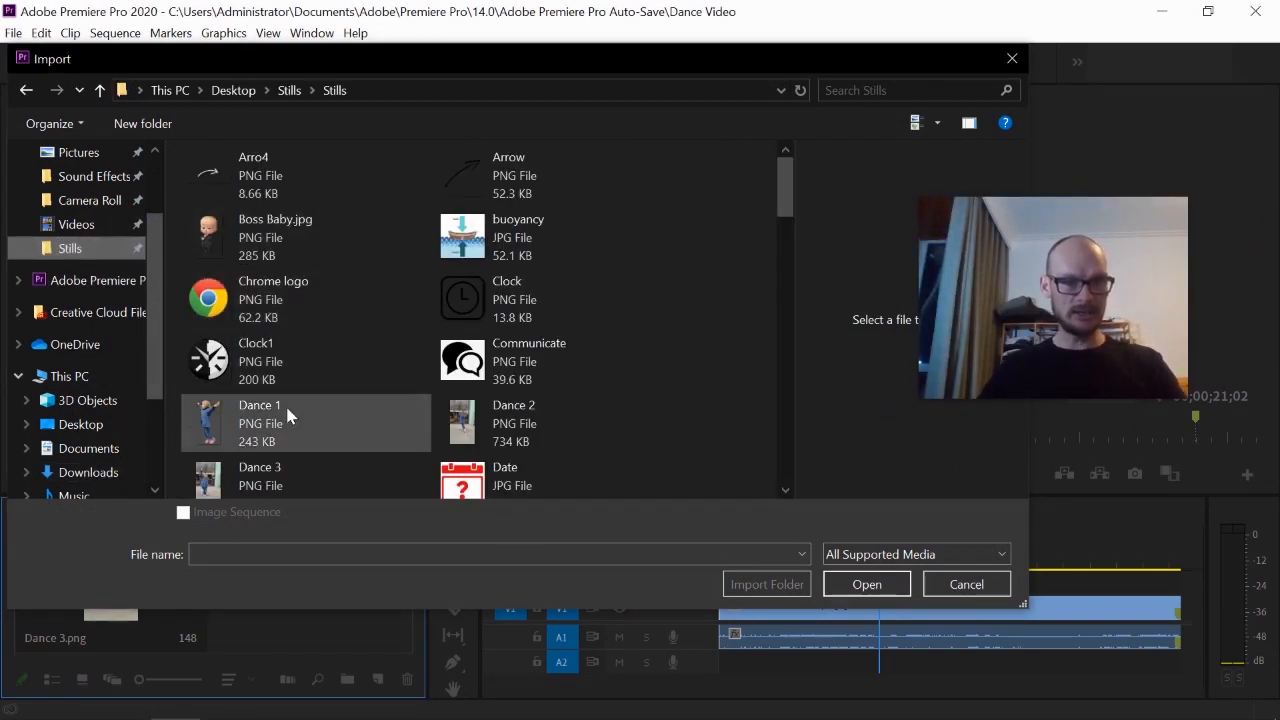
pyautogui.doubleClick(283, 415)
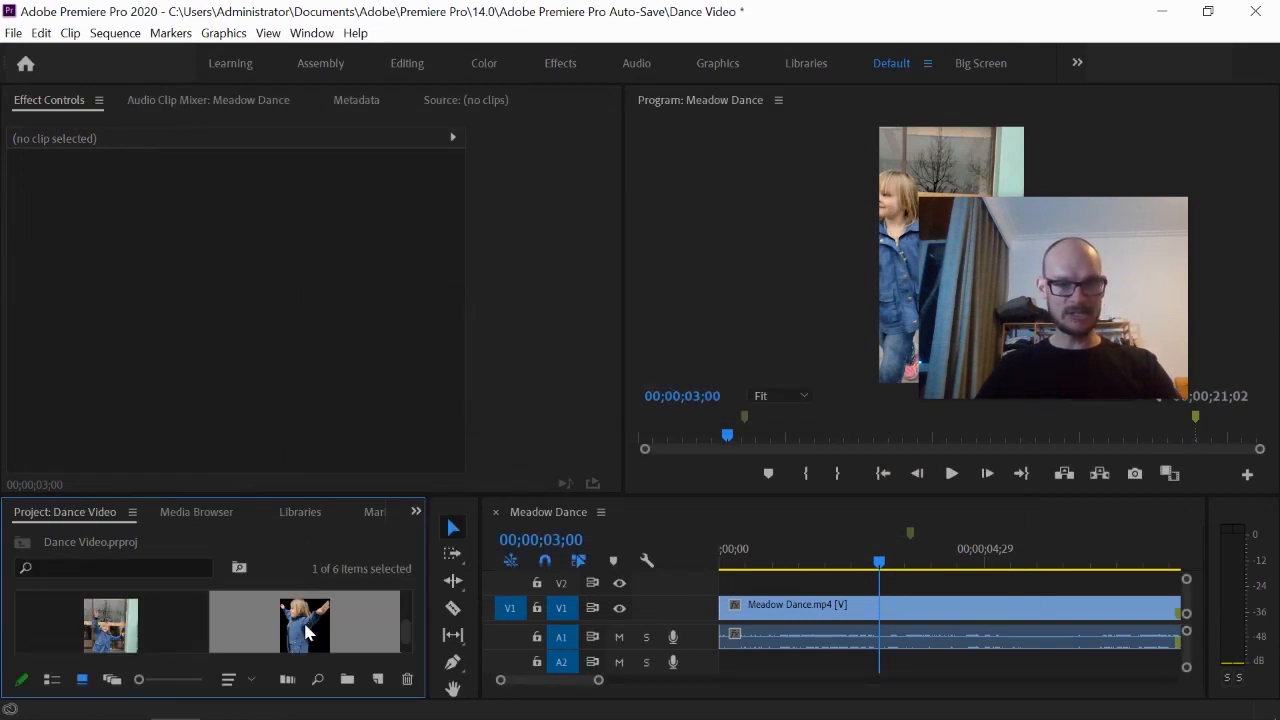
# Place the cut-out Dance 1.png on track V2 above the Meadow Dance clip near 3 seconds and scrub through the overlap
pyautogui.moveTo(672, 495); pyautogui.dragTo(672, 393)
pyautogui.moveTo(310, 572); pyautogui.dragTo(872, 529)
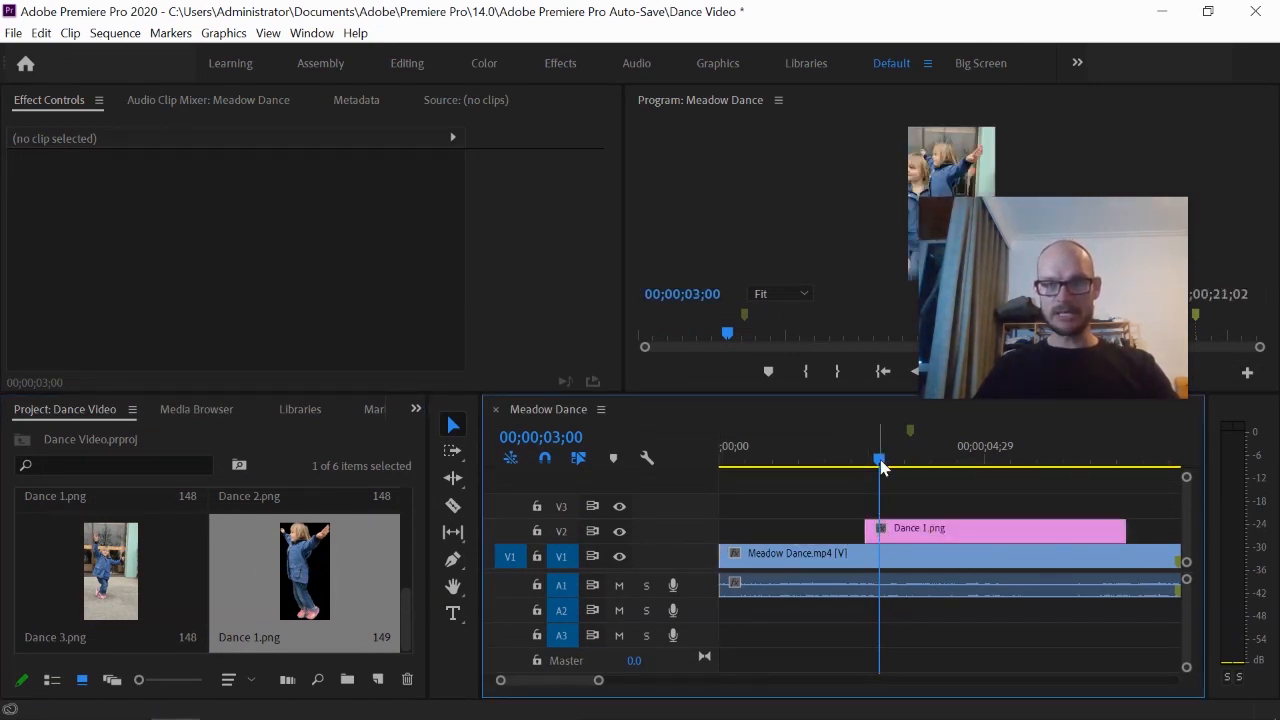
pyautogui.moveTo(881, 468); pyautogui.dragTo(956, 468)
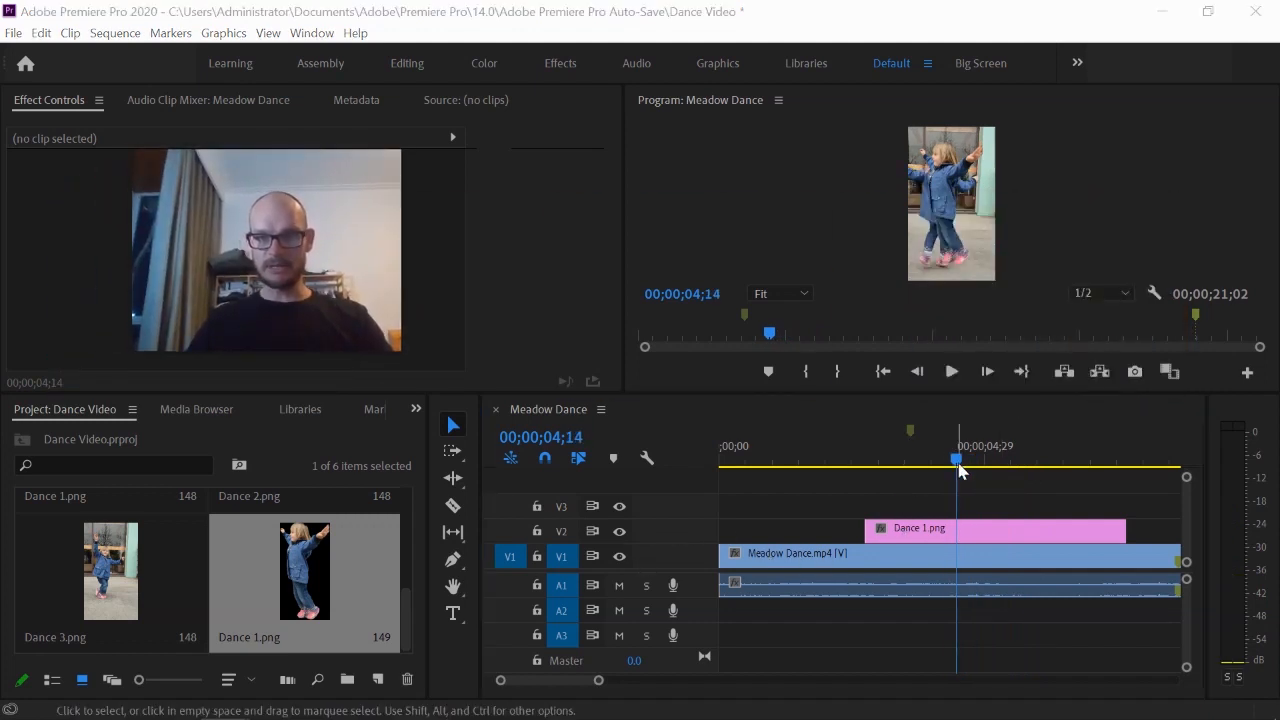
pyautogui.moveTo(958, 466); pyautogui.dragTo(884, 444)
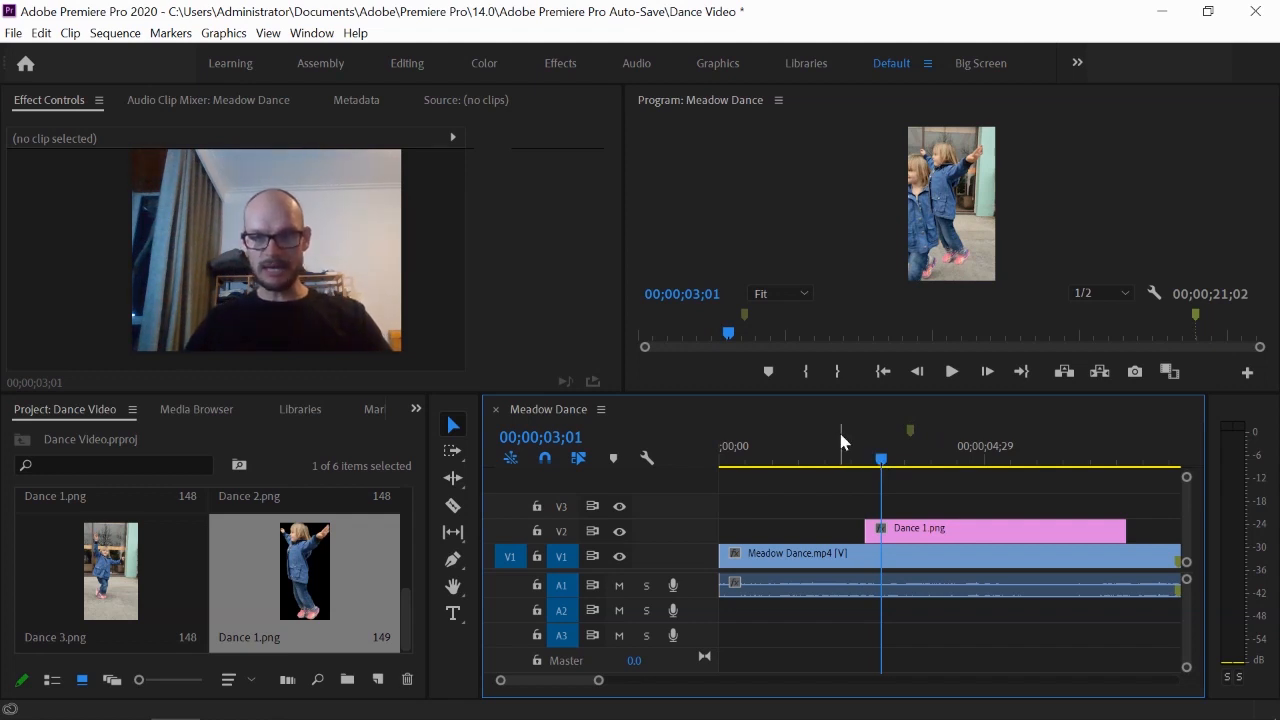
# At the first marker, 00;00;03;17, set the Dance 1.png clip's position to 240, 509 to align it with the girl in the video
pyautogui.press('Home')
pyautogui.hotkey('shift', 'm')
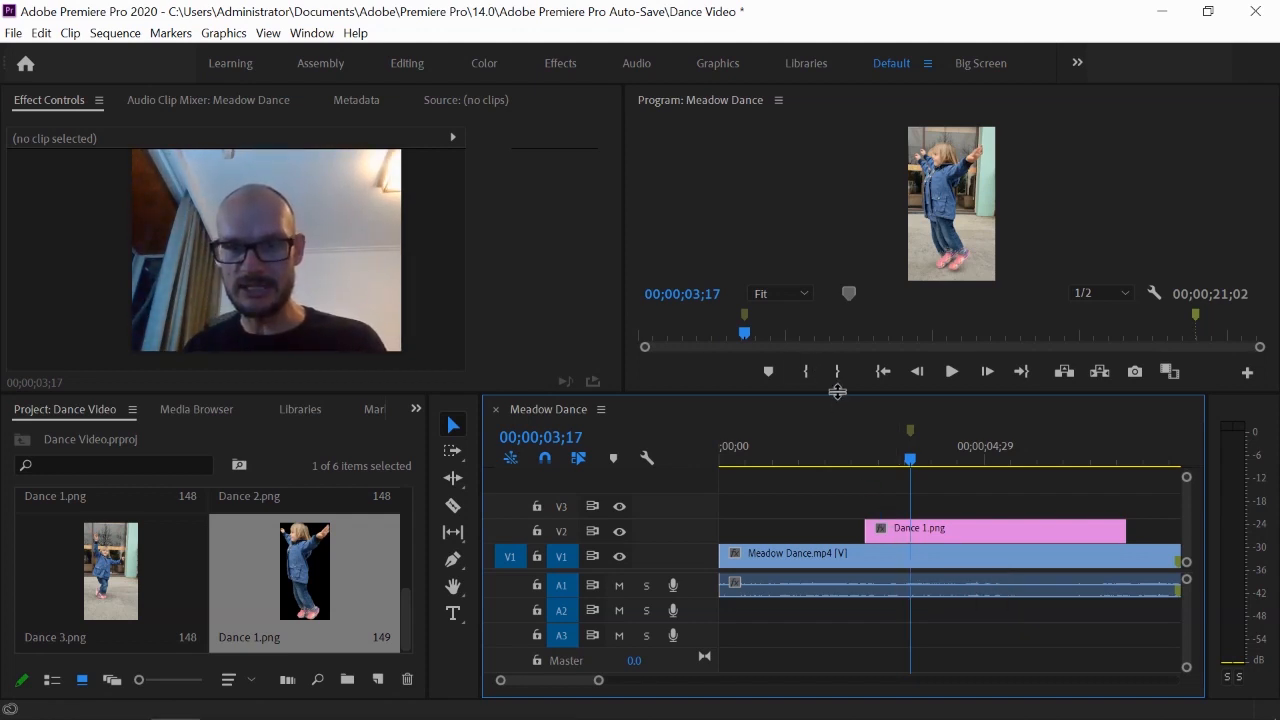
pyautogui.moveTo(836, 395); pyautogui.dragTo(836, 502)
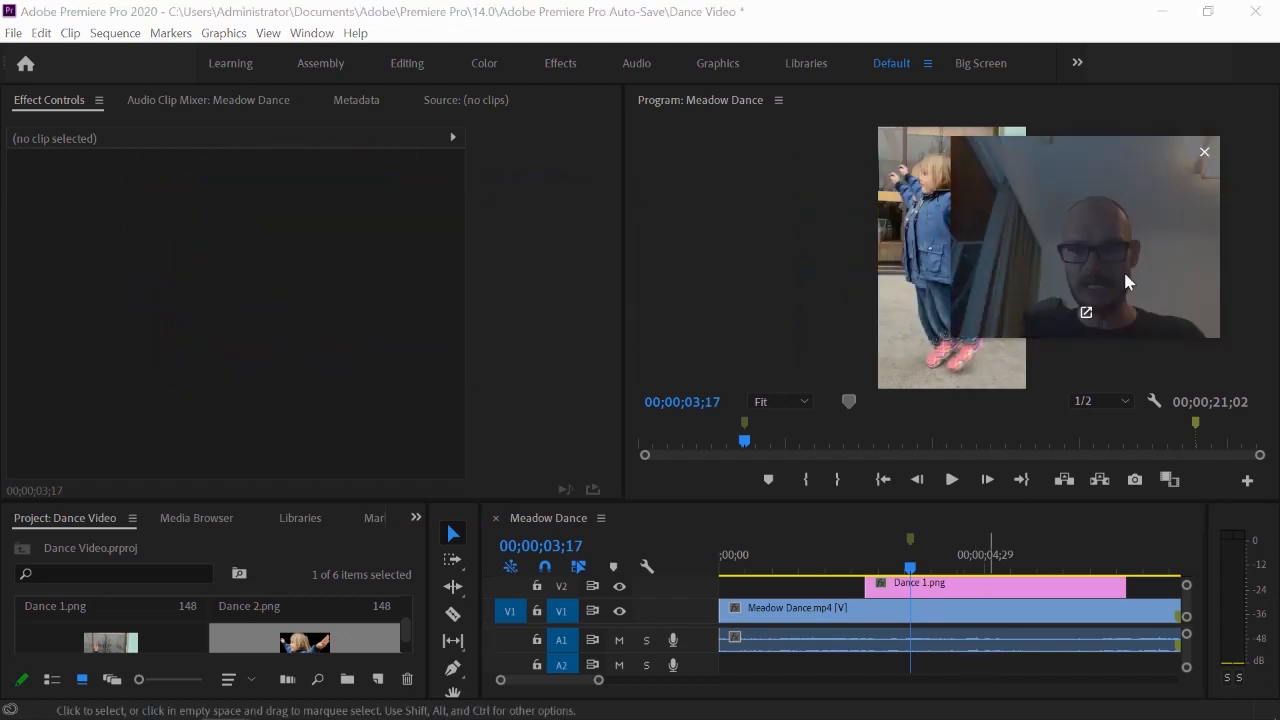
pyautogui.moveTo(1107, 265); pyautogui.dragTo(1174, 466)
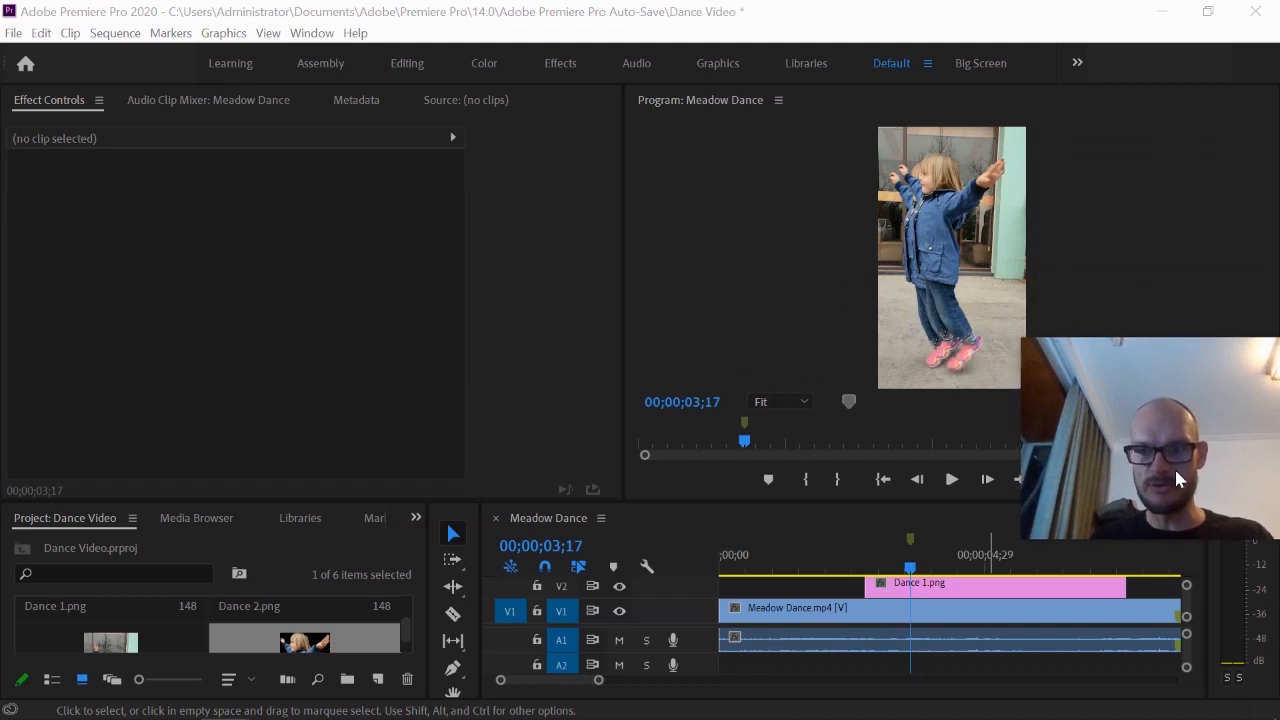
pyautogui.click(973, 591)
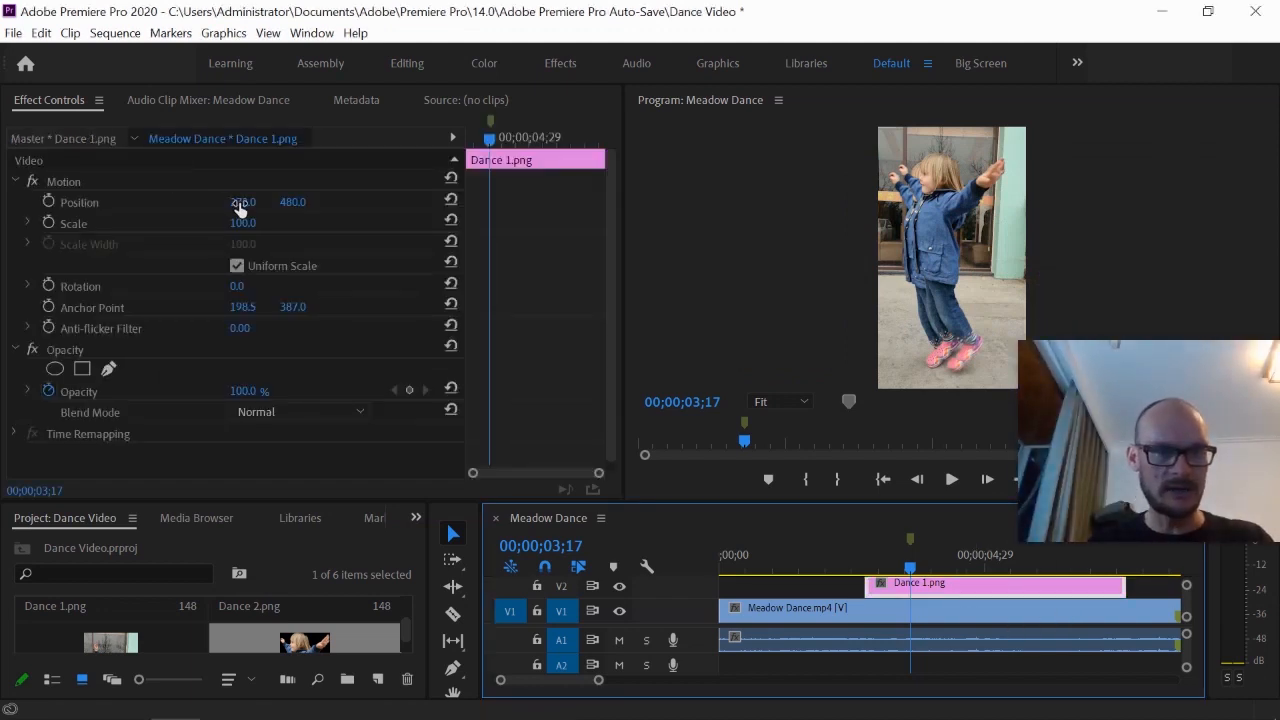
pyautogui.moveTo(240, 205); pyautogui.dragTo(231, 235)
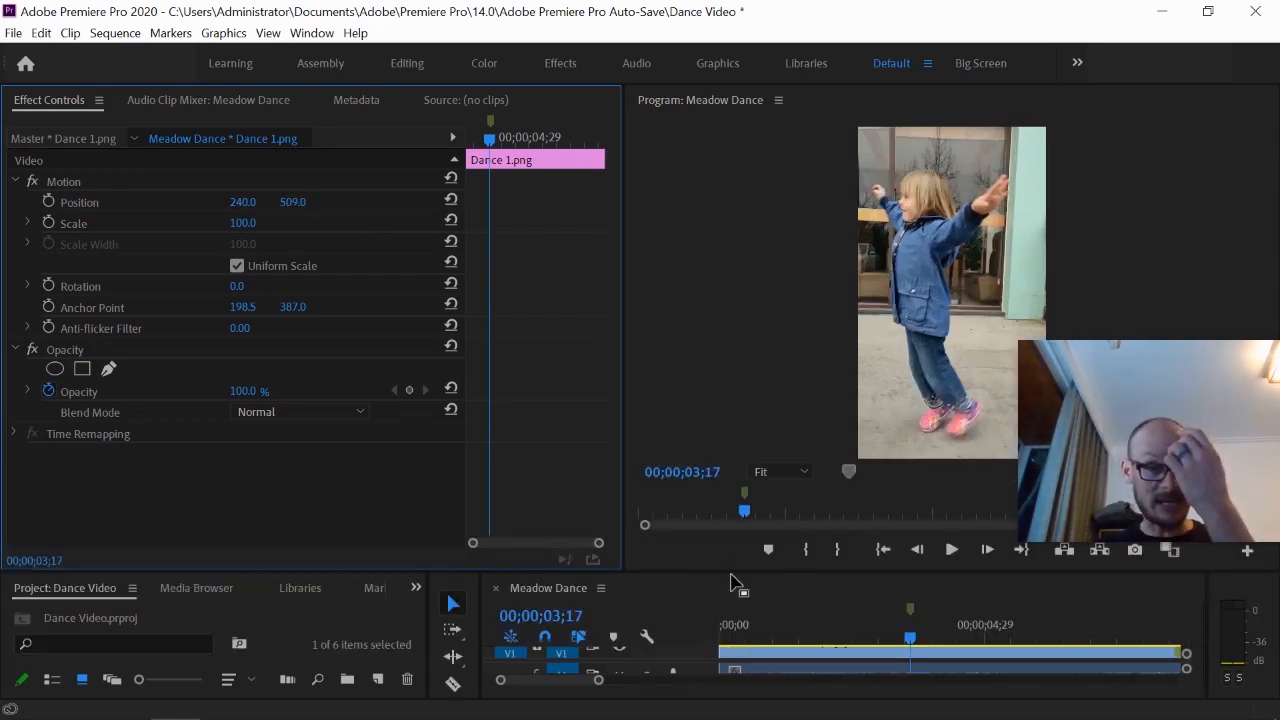
# Move the Dance 1.png clip earlier and trim both its ends so it runs from just before 2 seconds to the first marker
pyautogui.moveTo(731, 574); pyautogui.dragTo(725, 377)
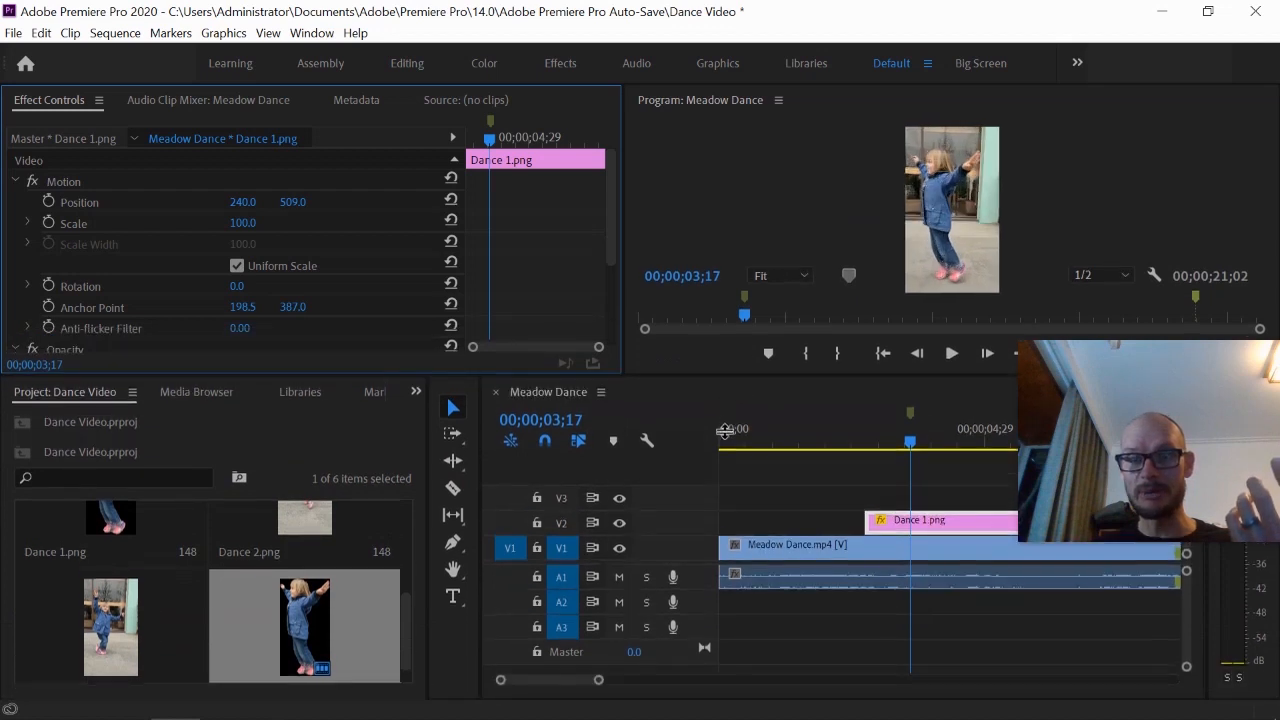
pyautogui.moveTo(726, 430); pyautogui.dragTo(718, 461)
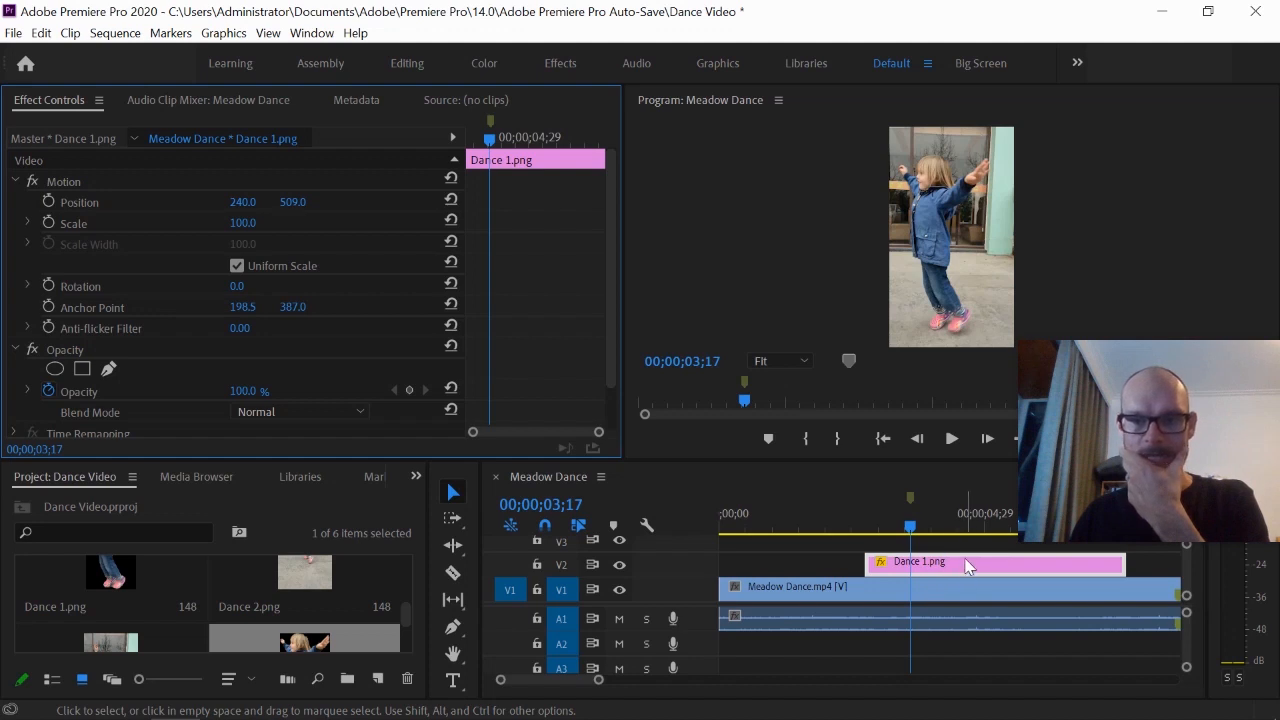
pyautogui.moveTo(980, 568); pyautogui.dragTo(895, 565)
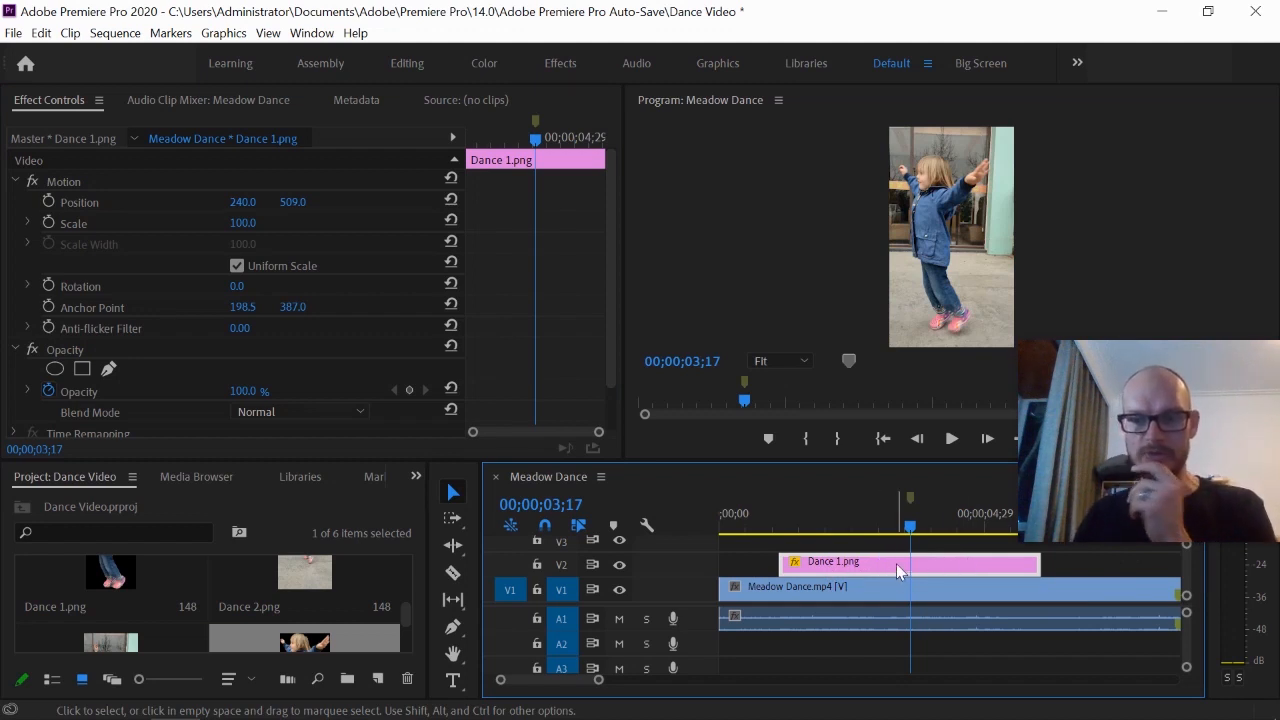
pyautogui.moveTo(898, 570); pyautogui.dragTo(869, 568)
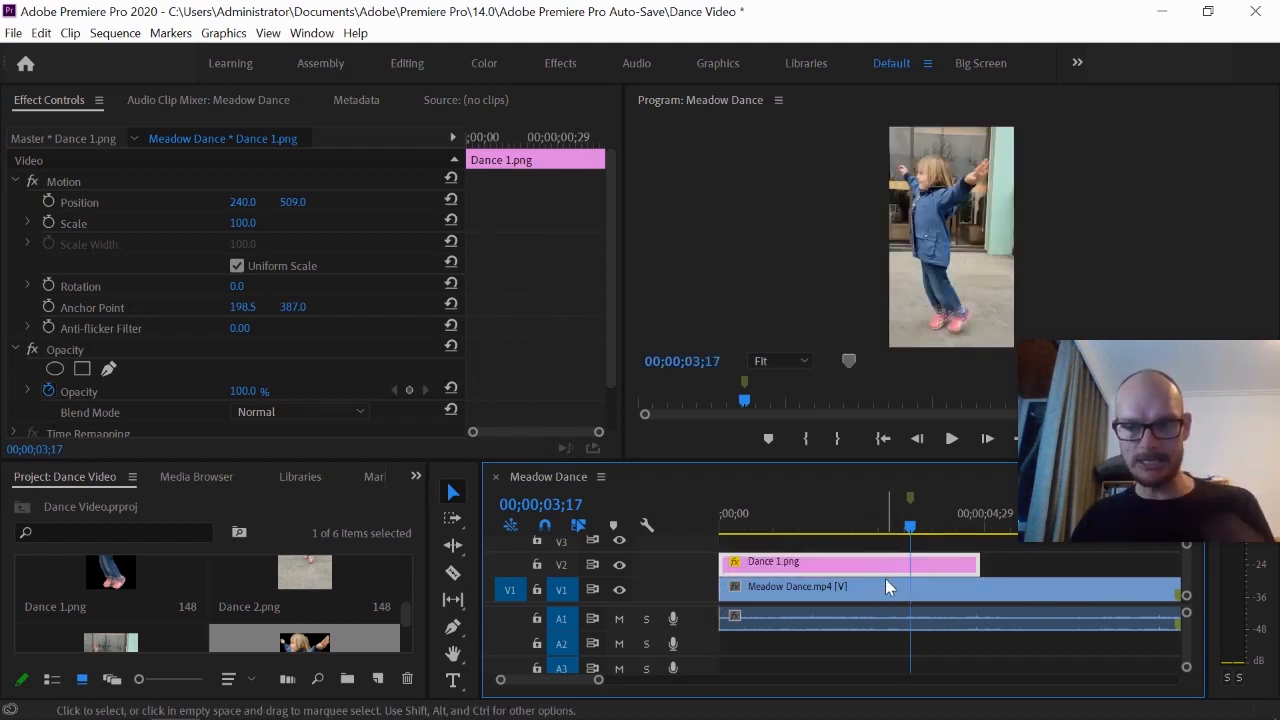
pyautogui.press('-')
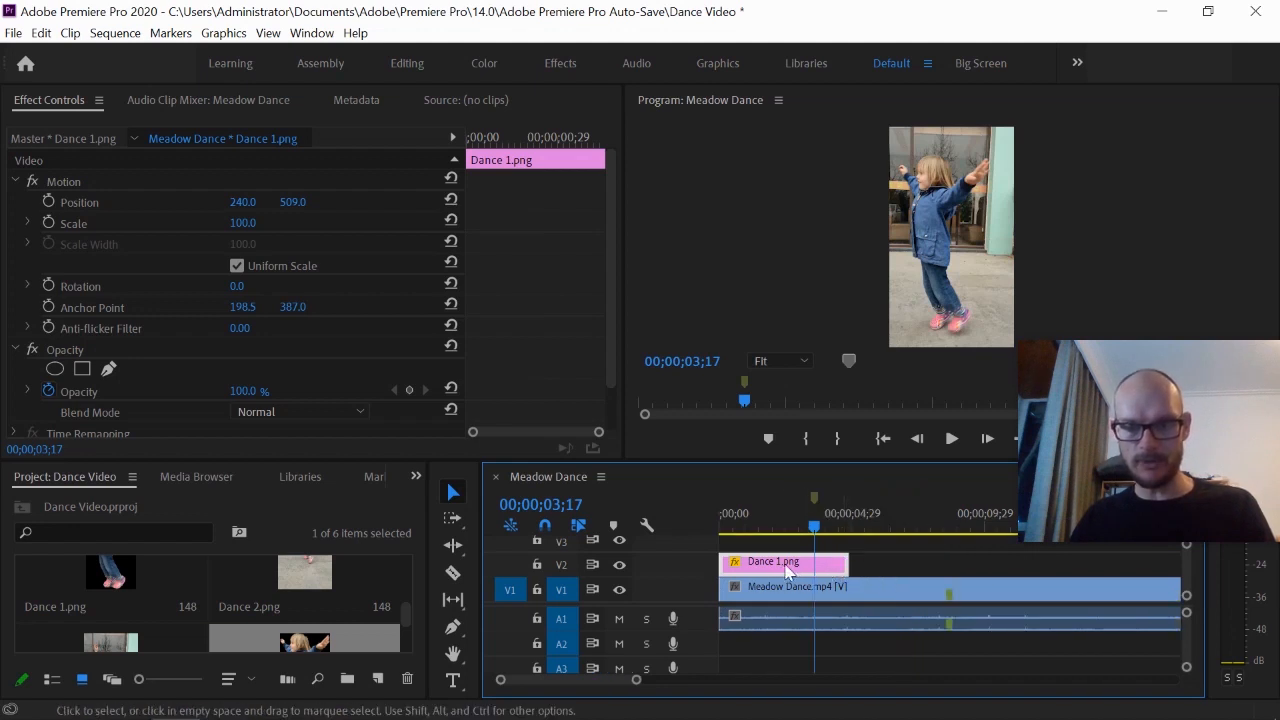
pyautogui.moveTo(844, 563); pyautogui.dragTo(811, 563)
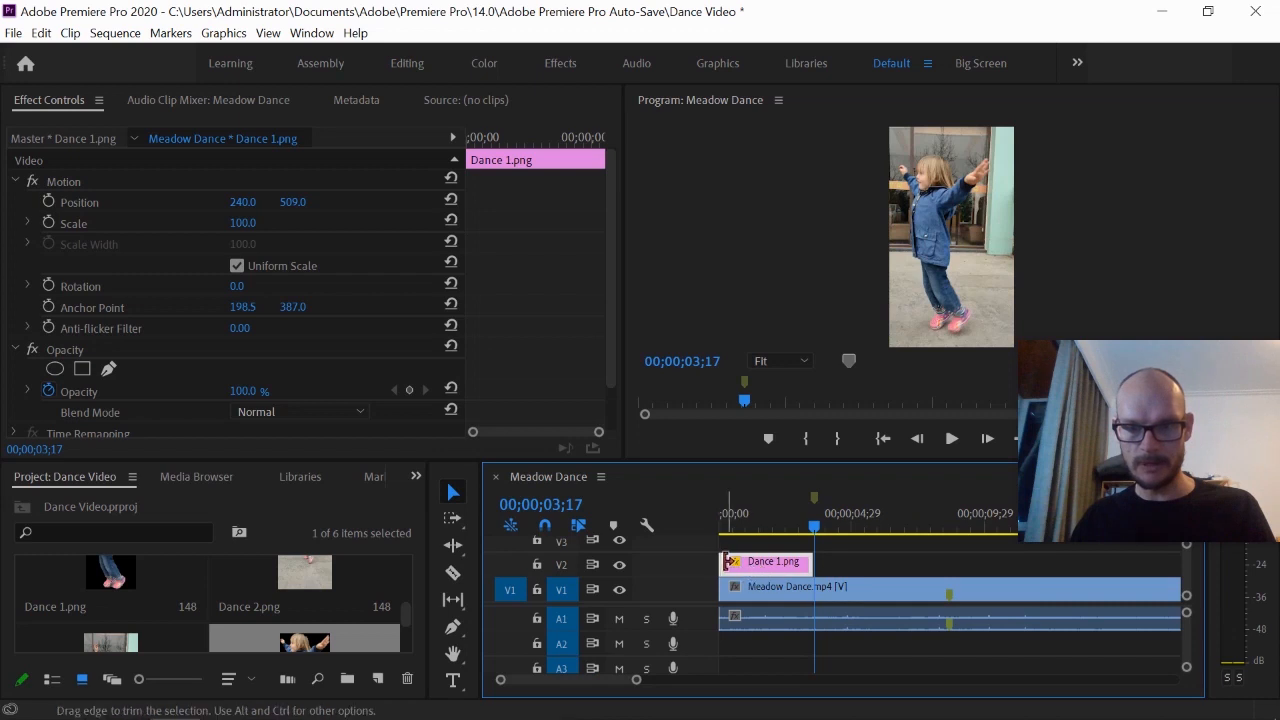
pyautogui.moveTo(722, 562); pyautogui.dragTo(766, 562)
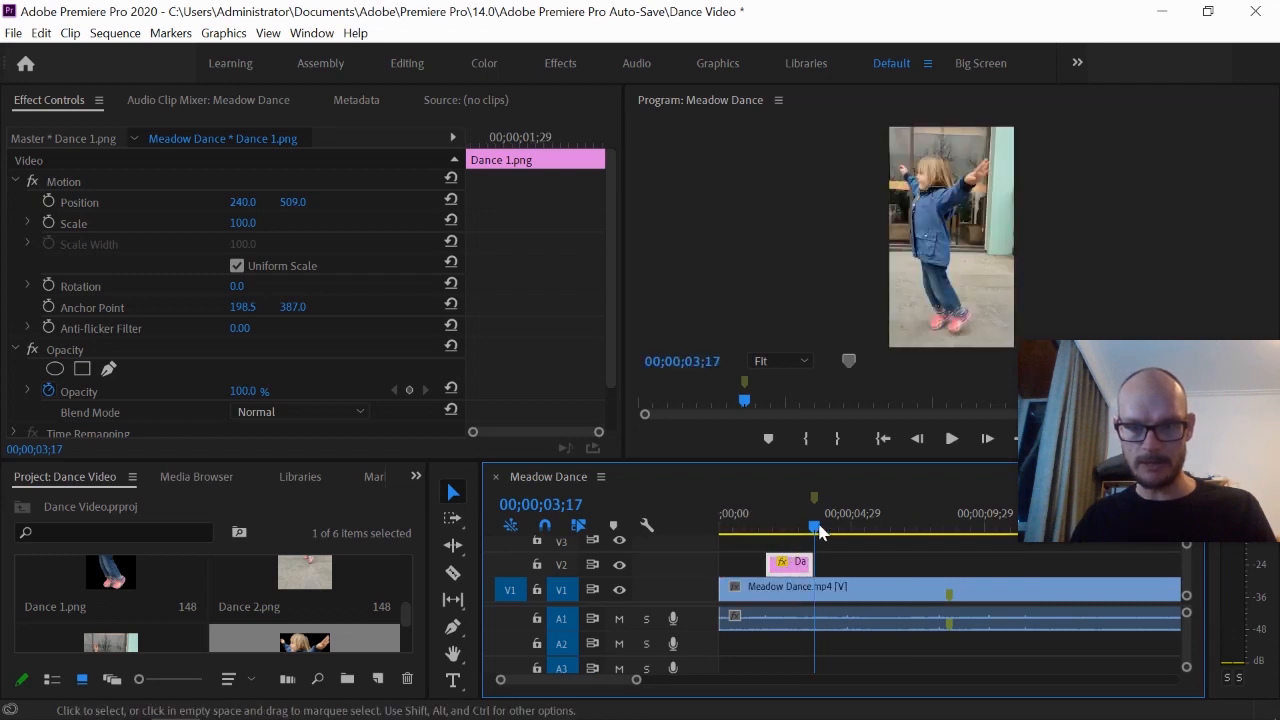
# Check the frame where the Dance 1.png clip meets the first marker and return the playhead to the sequence start
pyautogui.moveTo(818, 527)
pyautogui.mouseDown()
pyautogui.moveTo(782, 539)
pyautogui.moveTo(812, 537)
pyautogui.mouseUp()
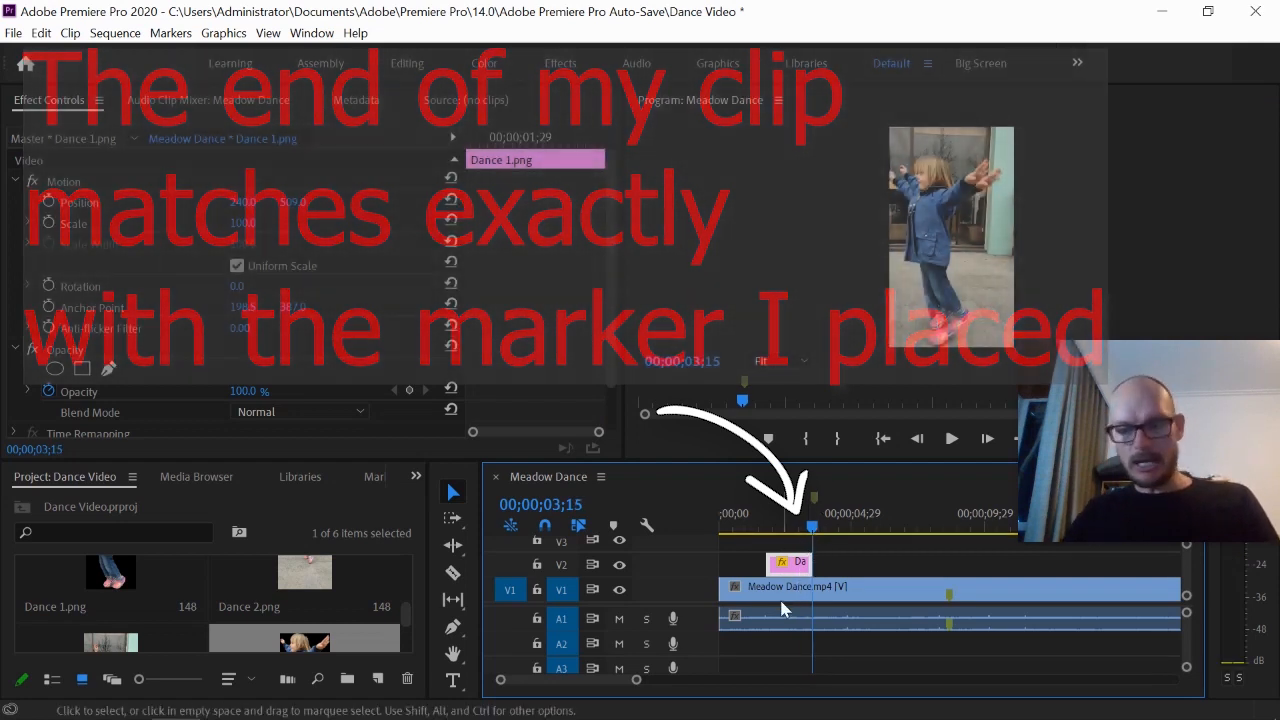
pyautogui.press('Home')
pyautogui.press('End')
pyautogui.press('Home')
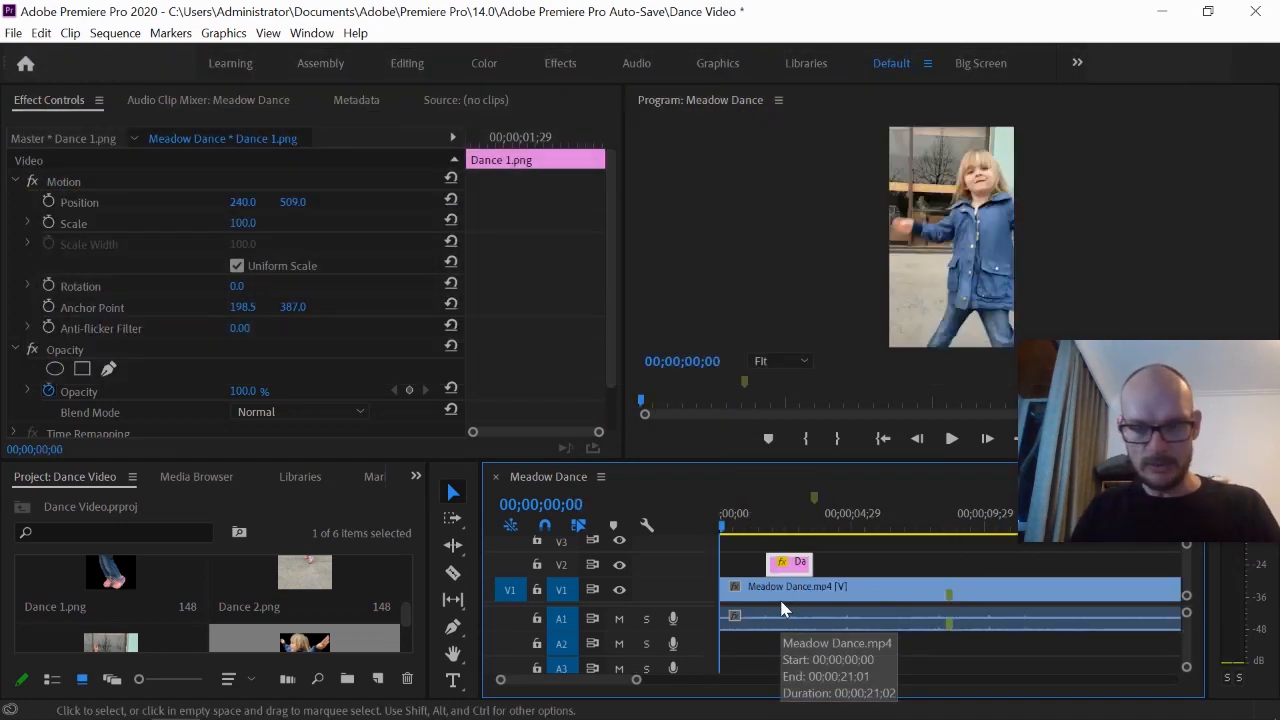
# Target track V2 and step the playhead through its edit points, finishing at the end of the Dance 1.png clip, 00;00;03;17
pyautogui.click(561, 566)
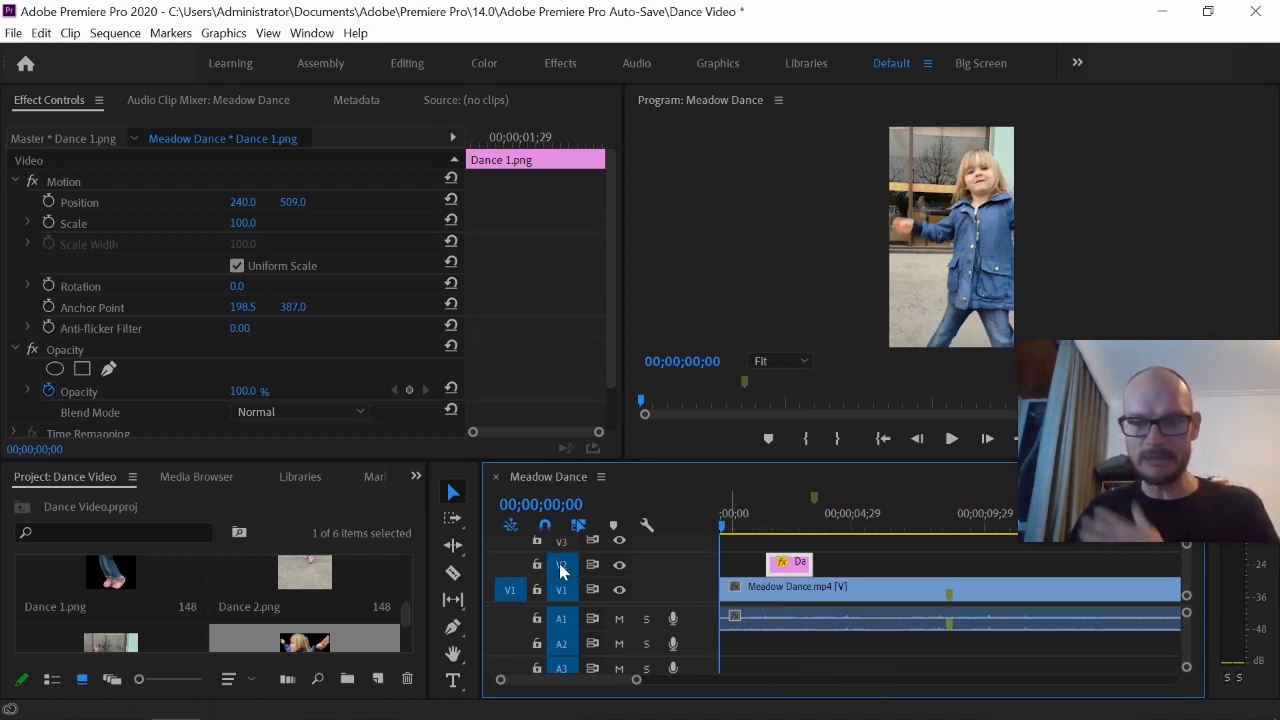
pyautogui.press('Down')
pyautogui.press('Down')
pyautogui.press('Down')
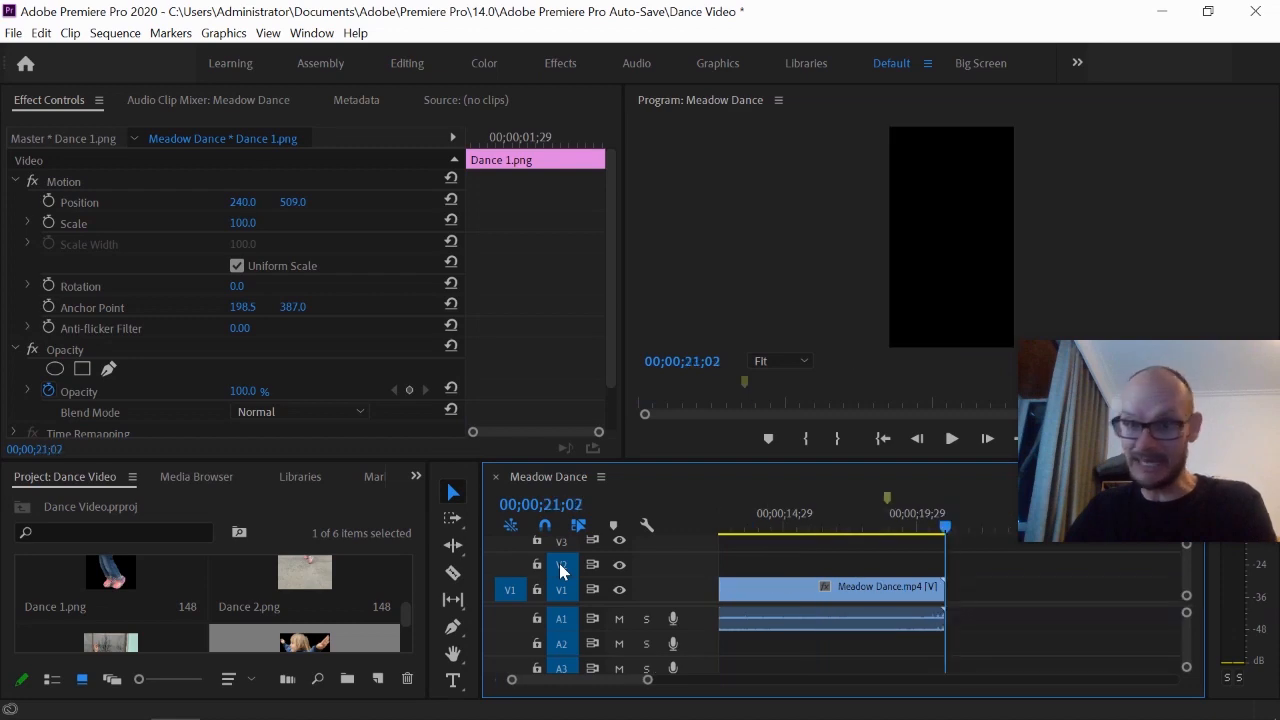
pyautogui.press('Up')
pyautogui.press('Up')
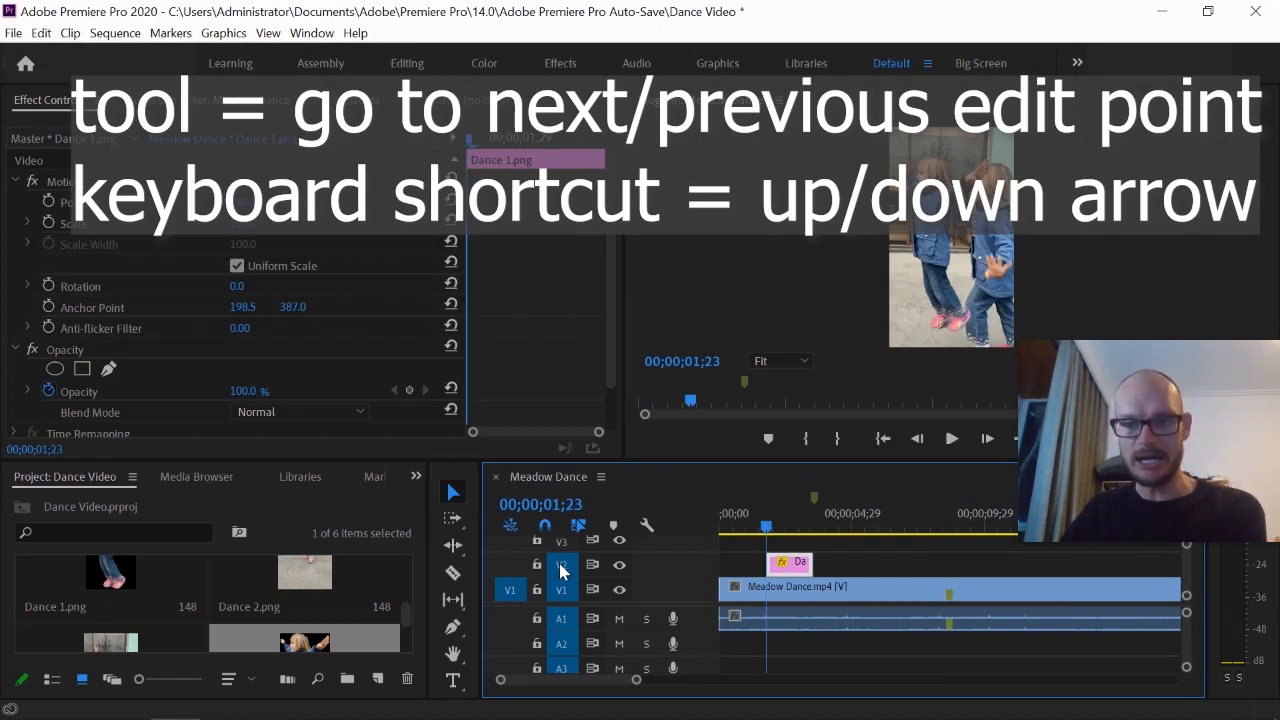
pyautogui.press('Down')
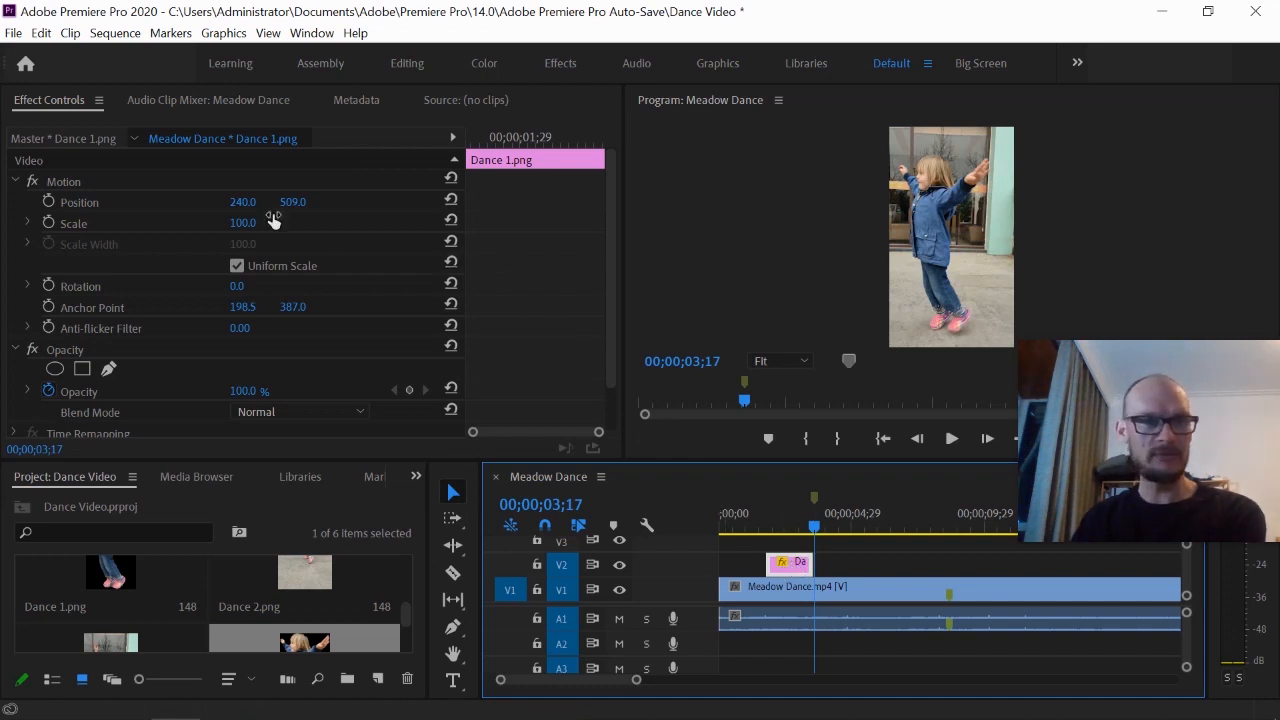
# Turn on position keyframing for the Dance 1.png clip at 00;00;03;17 and widen the Effect Controls panel to show its keyframe timeline
pyautogui.click(40, 118)
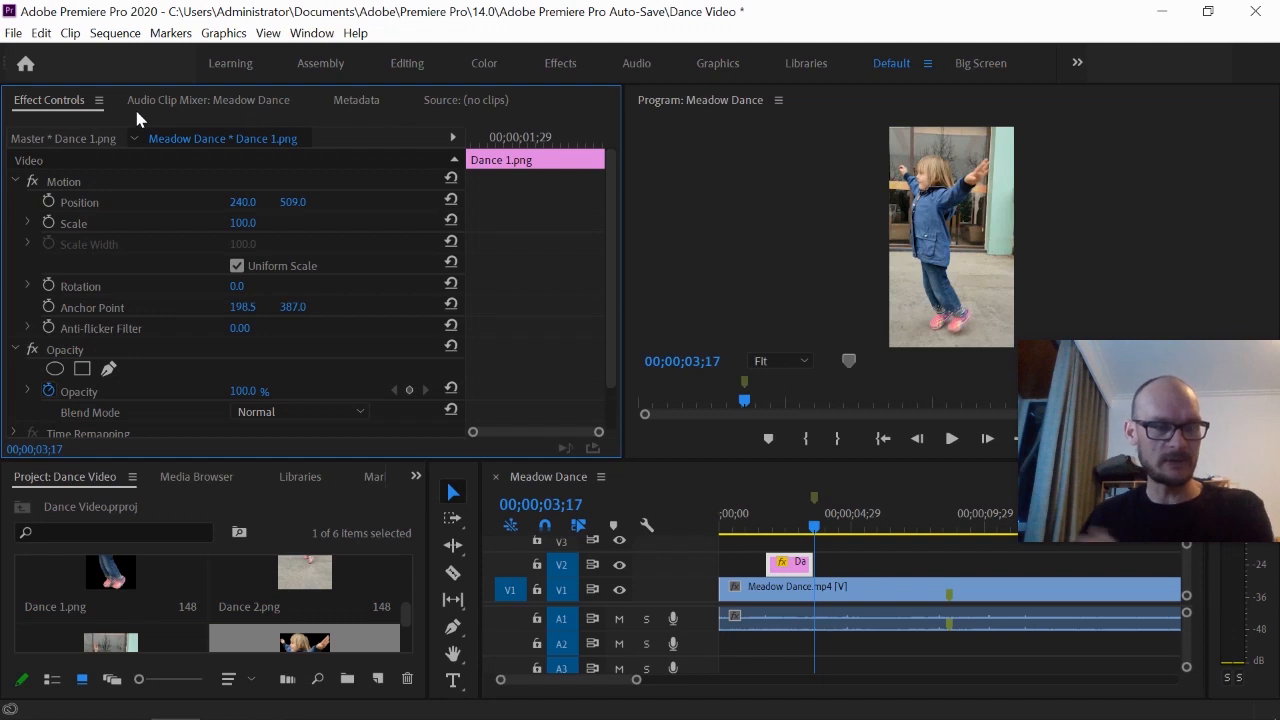
pyautogui.click(48, 202)
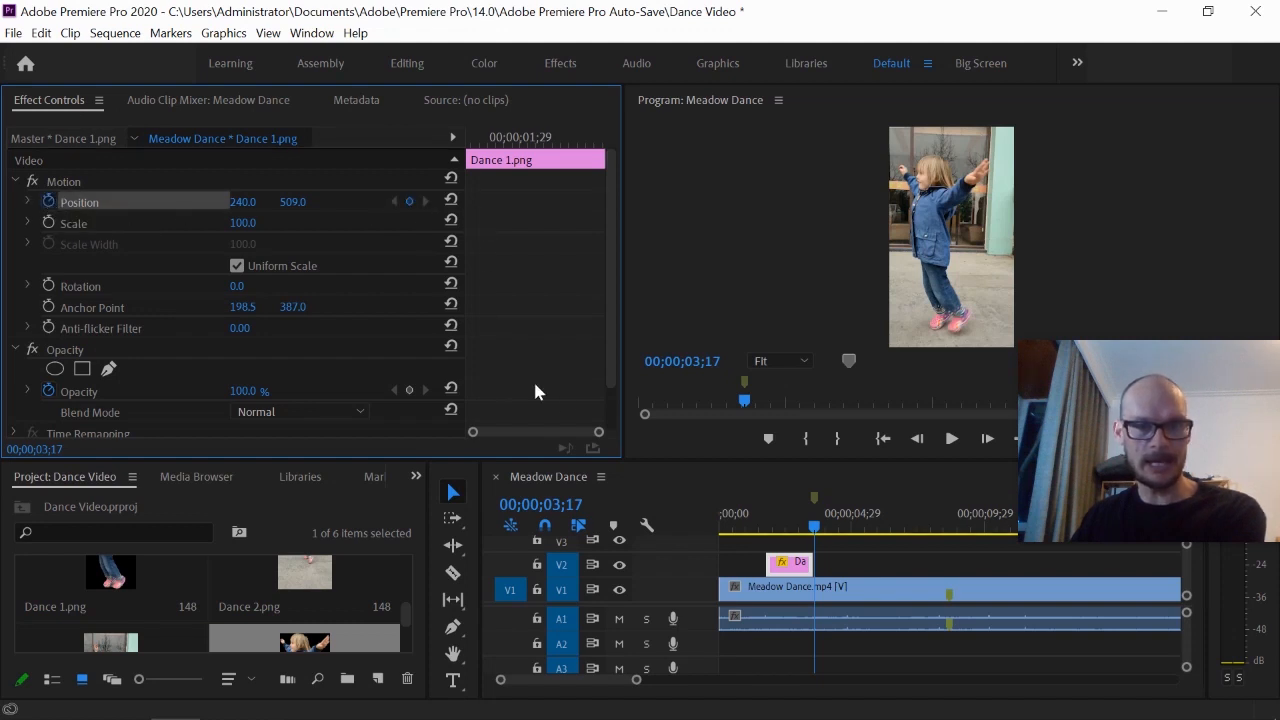
pyautogui.moveTo(618, 358); pyautogui.dragTo(940, 350)
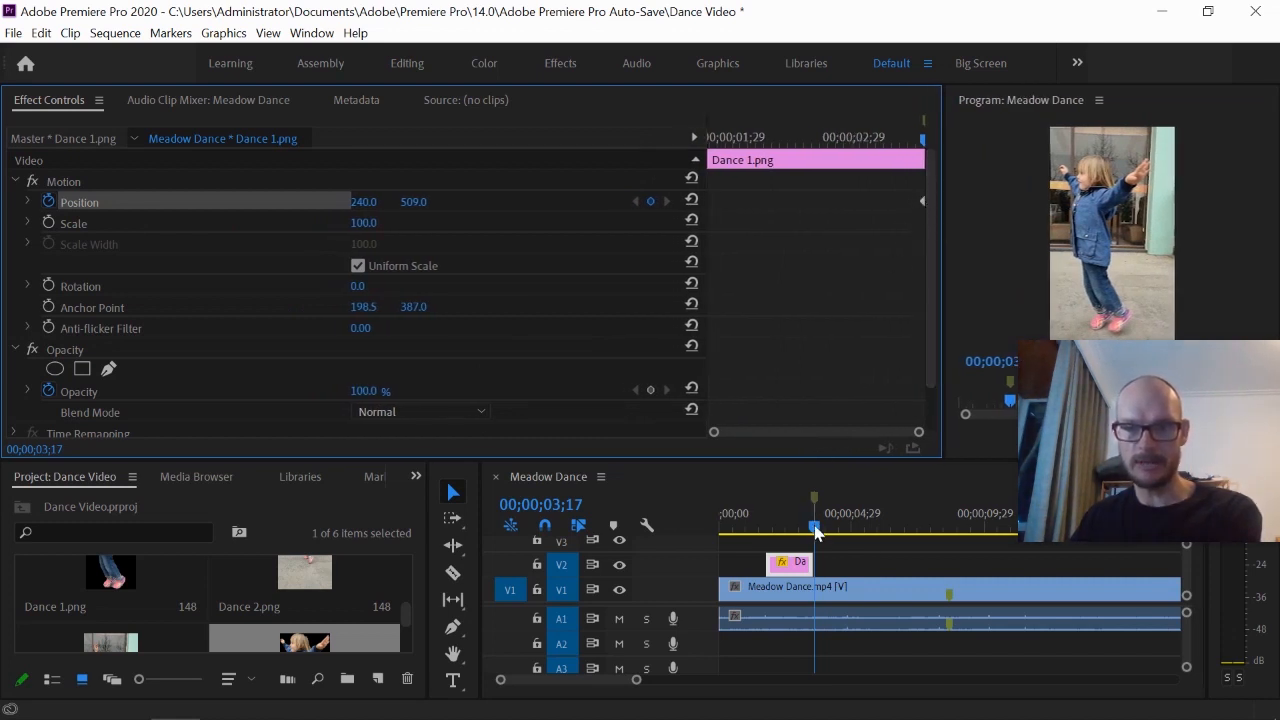
# At the start of the Dance 1.png clip, 00;00;01;23, keyframe its position at -144, 109 to place the cut-out off-screen
pyautogui.moveTo(814, 533); pyautogui.dragTo(796, 538)
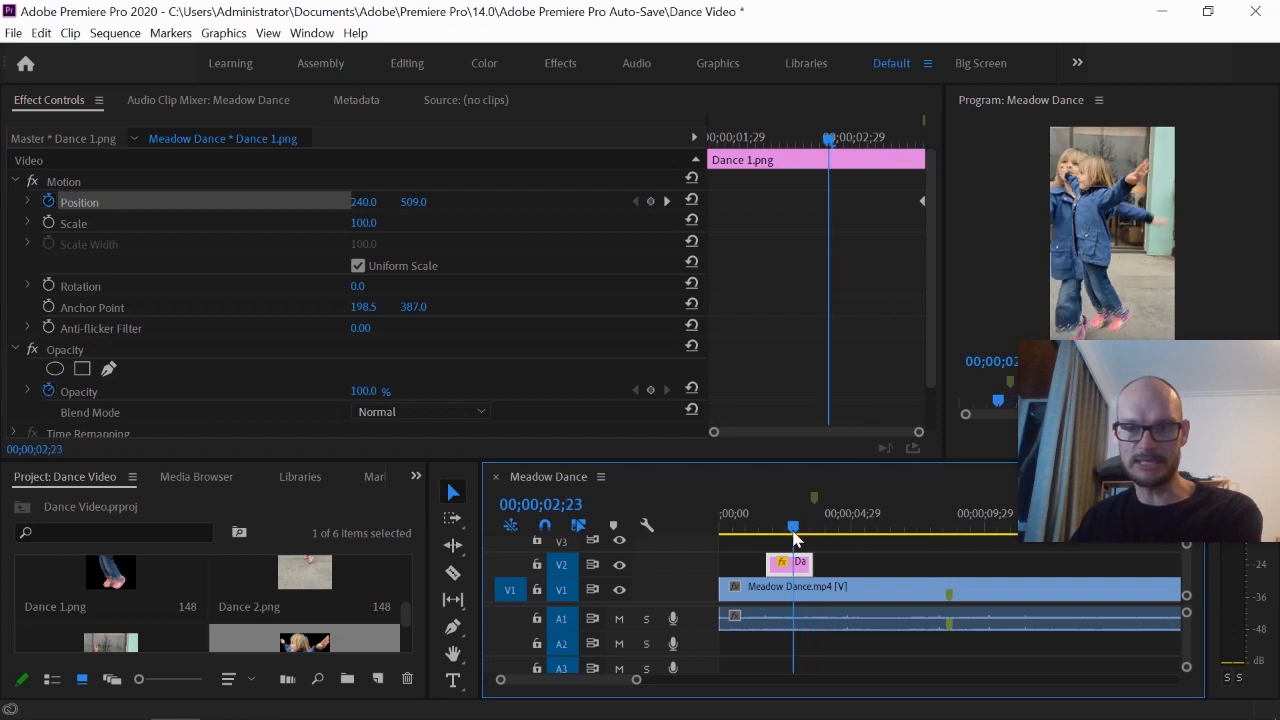
pyautogui.press('Up')
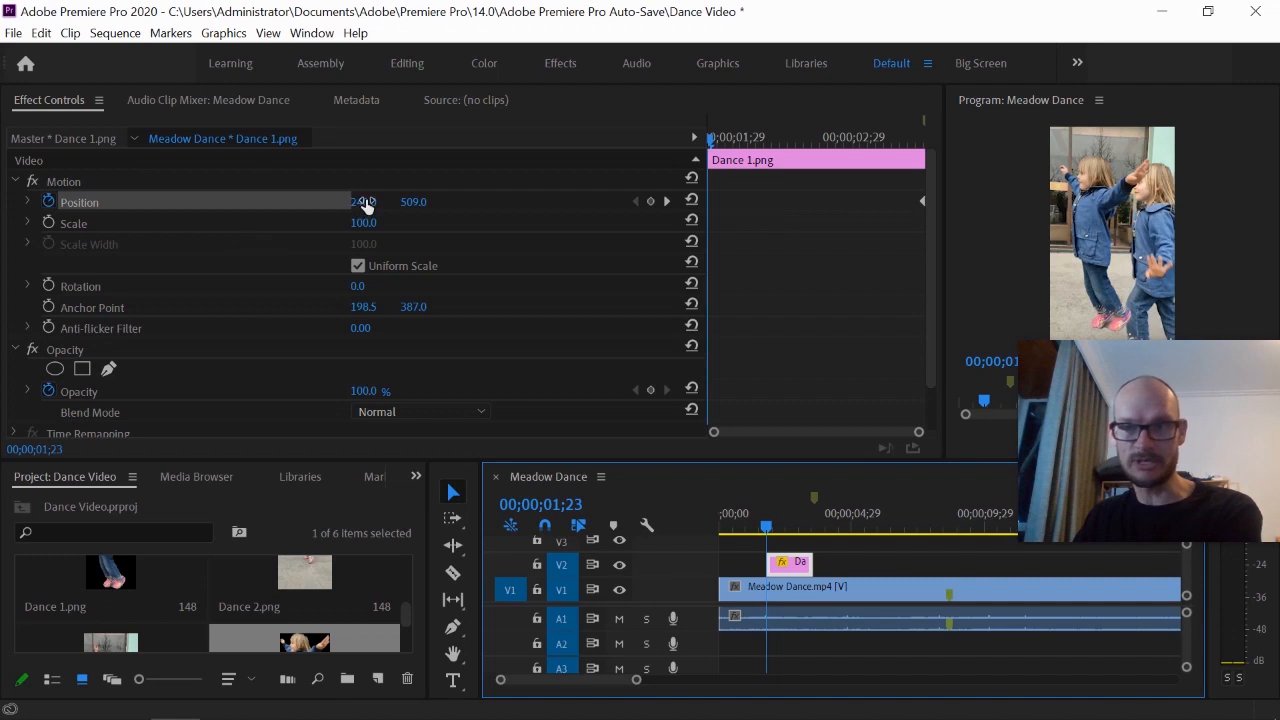
pyautogui.moveTo(366, 203); pyautogui.dragTo(571, 220)
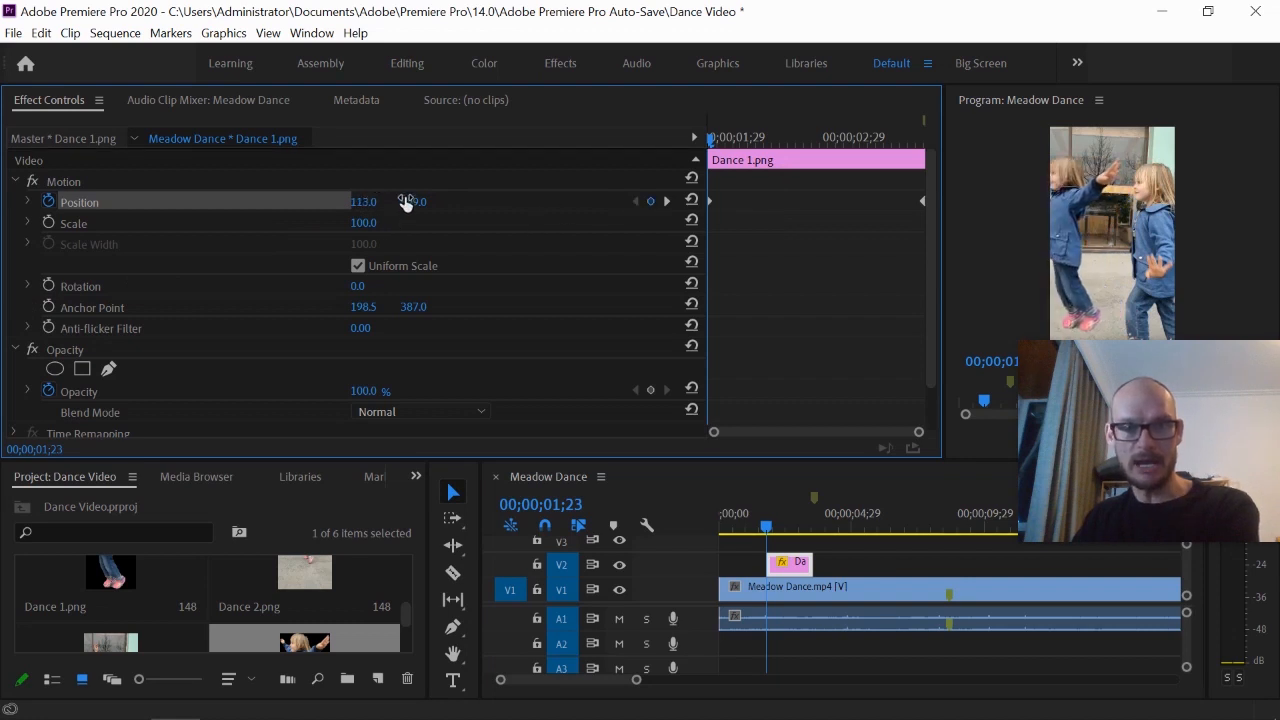
pyautogui.moveTo(413, 205); pyautogui.dragTo(41, 422)
pyautogui.moveTo(373, 216); pyautogui.dragTo(357, 211)
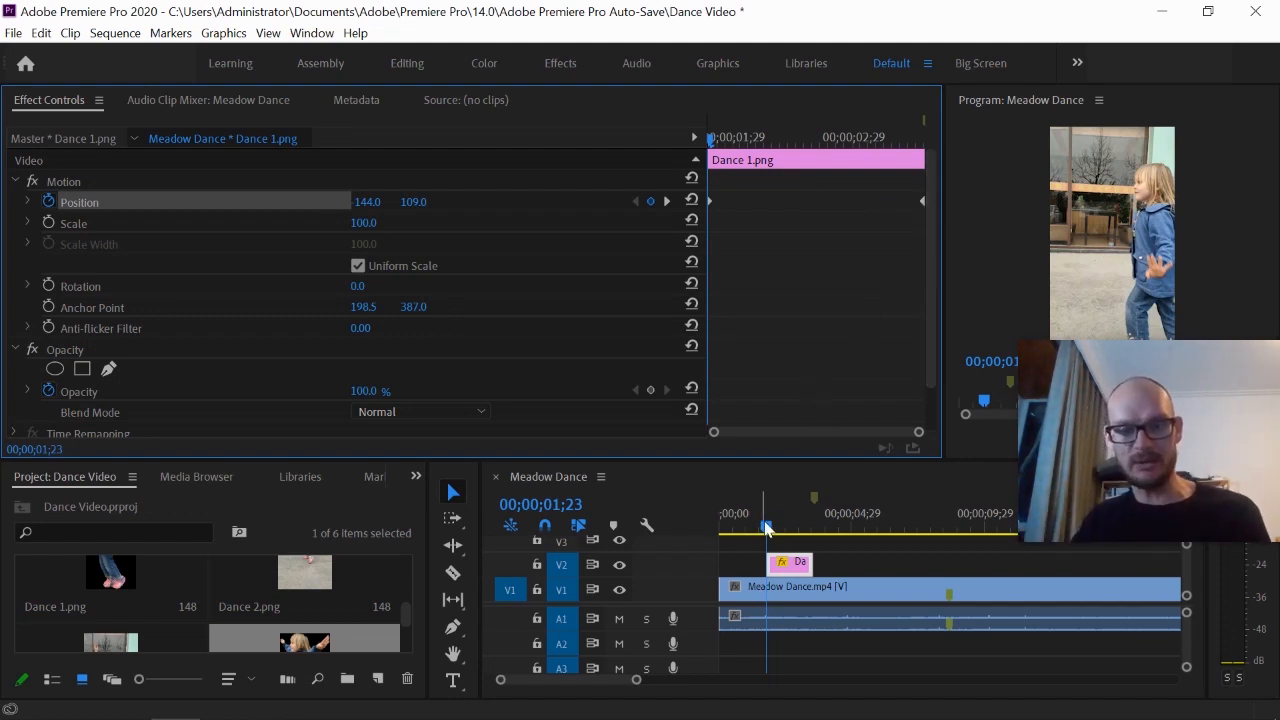
# Play the sequence from its beginning past the first marker to check the Dance 1.png position animation
pyautogui.moveTo(767, 528); pyautogui.dragTo(720, 525)
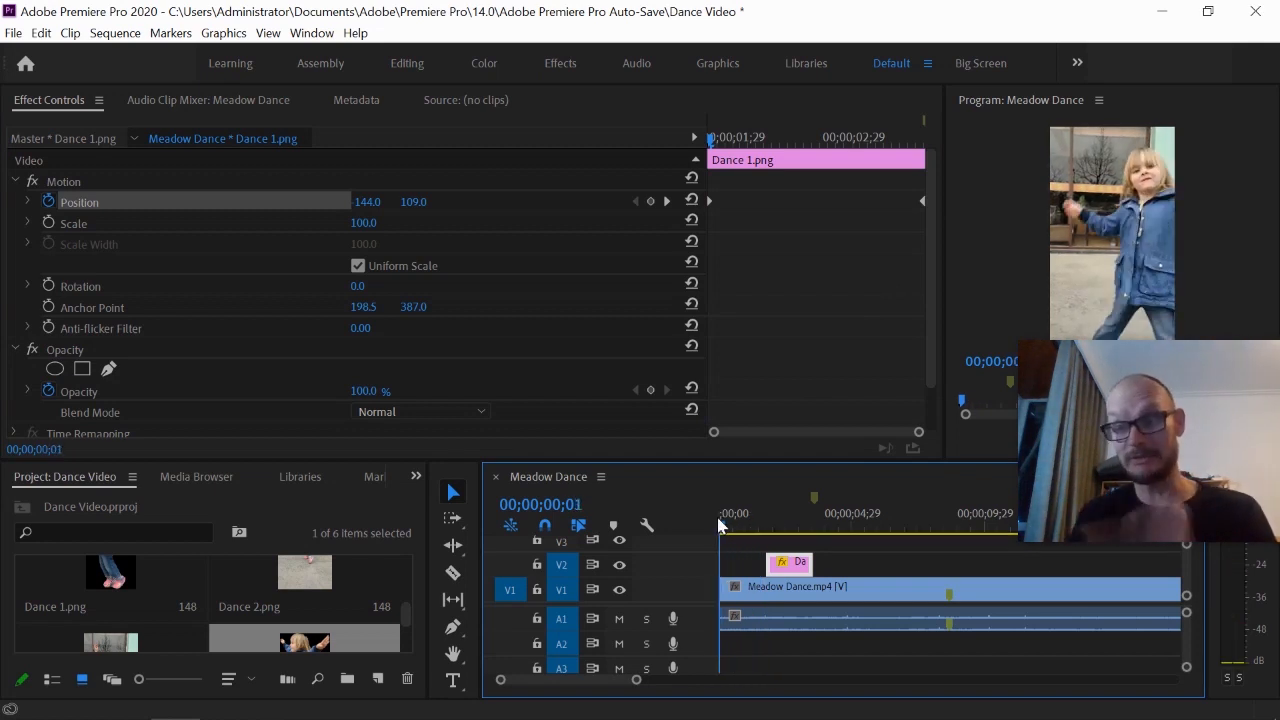
pyautogui.press('space')
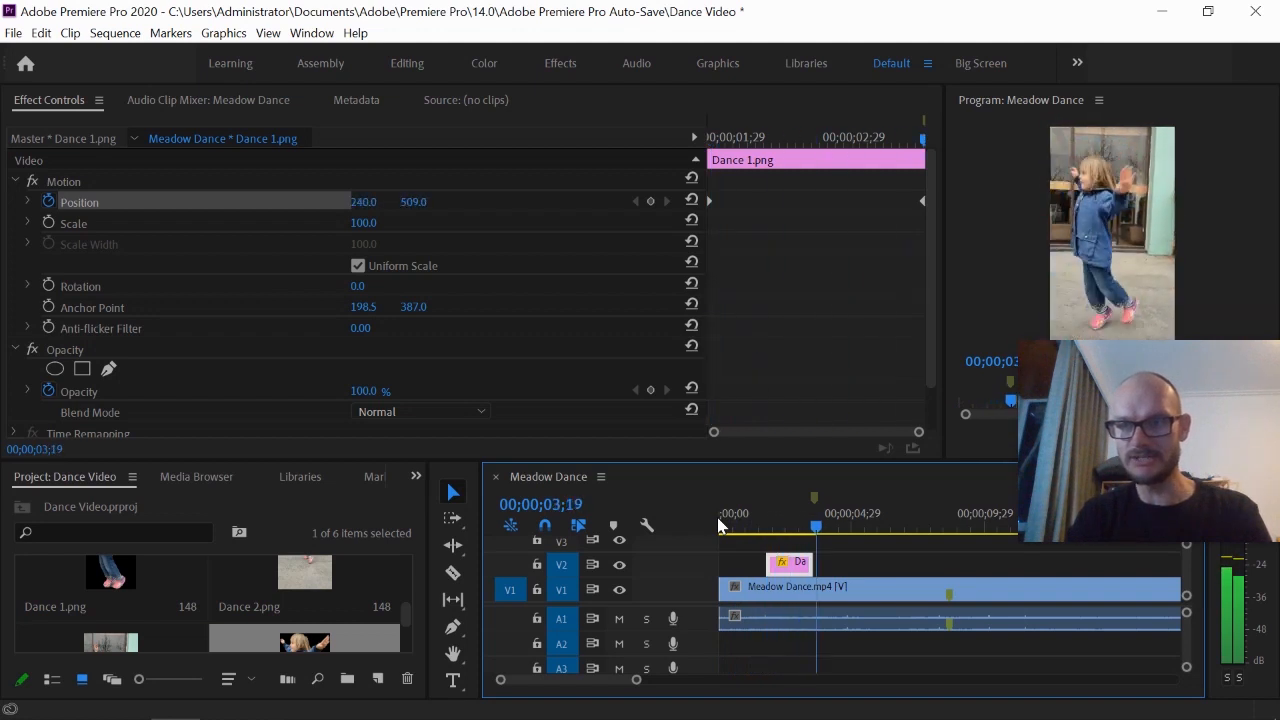
pyautogui.press('space')
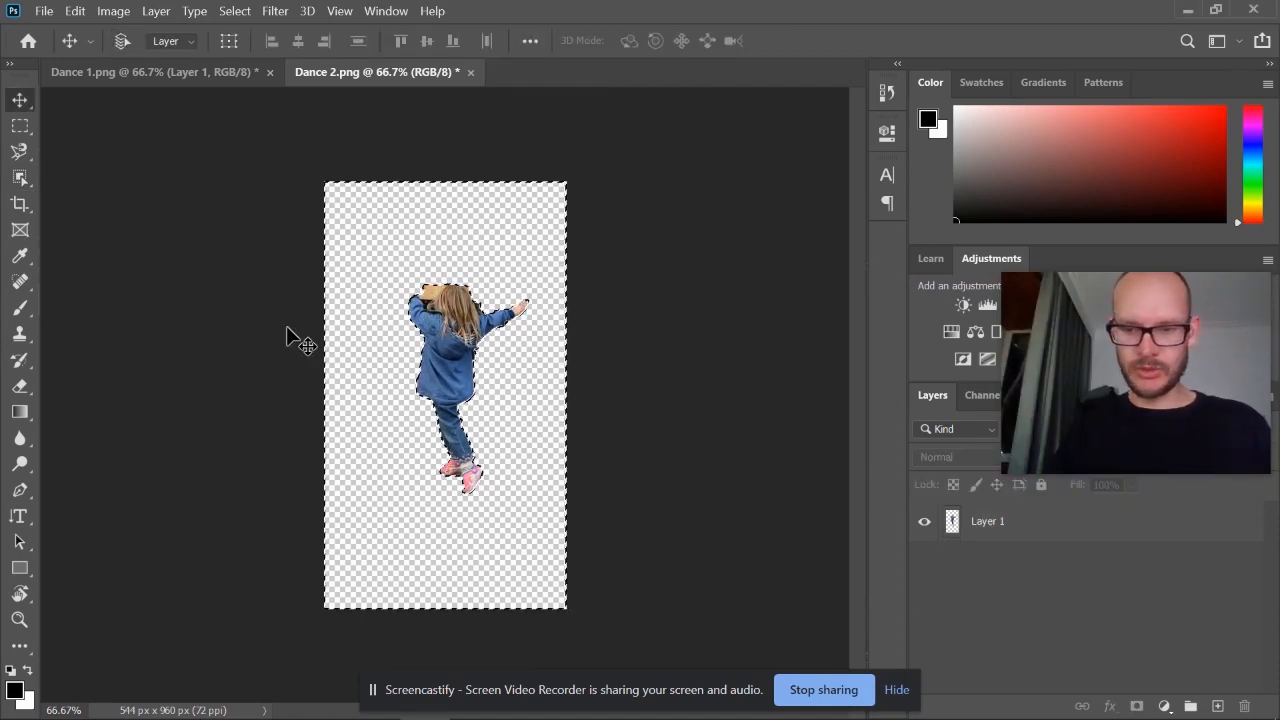
# Switch to Photoshop, inverse the selection in Dance 2.png and erase the leftover background around the girl's head on Layer 1
pyautogui.hotkey('ctrl', '+')
pyautogui.hotkey('ctrl', '+')
pyautogui.hotkey('ctrl', '-')
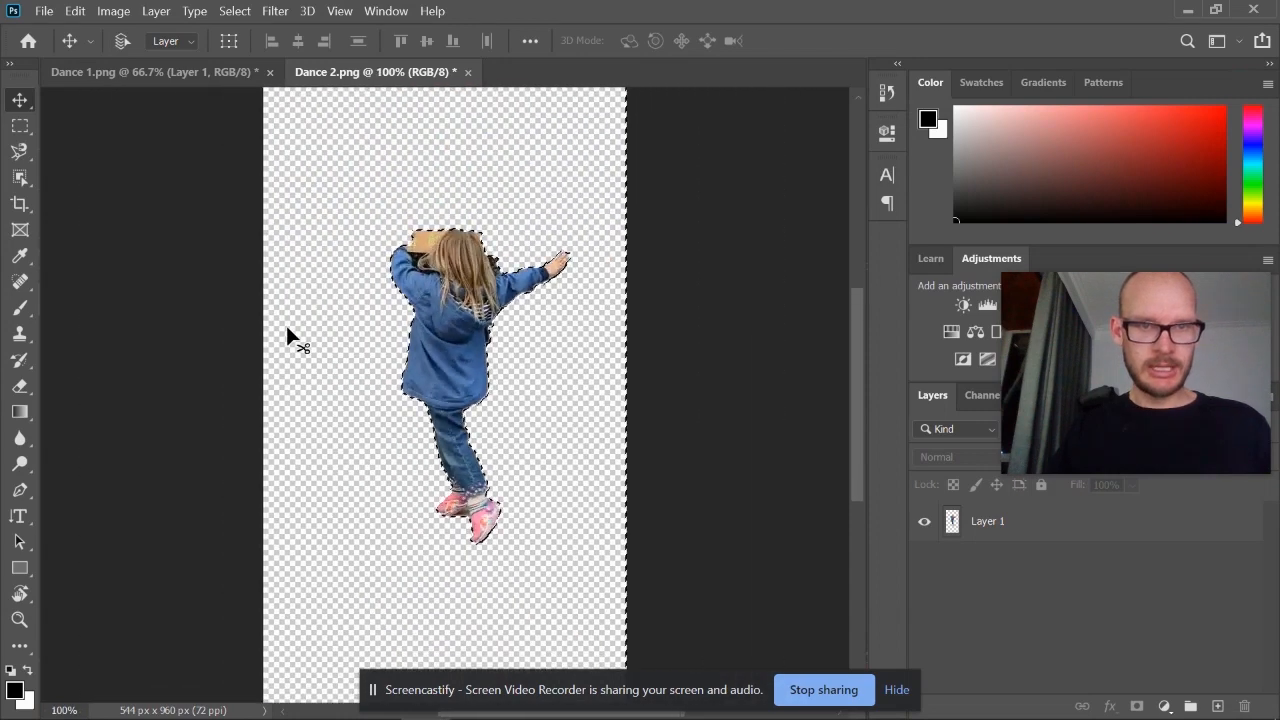
pyautogui.hotkey('ctrl', '+')
pyautogui.hotkey('ctrl', '-')
pyautogui.hotkey('ctrl', '+')
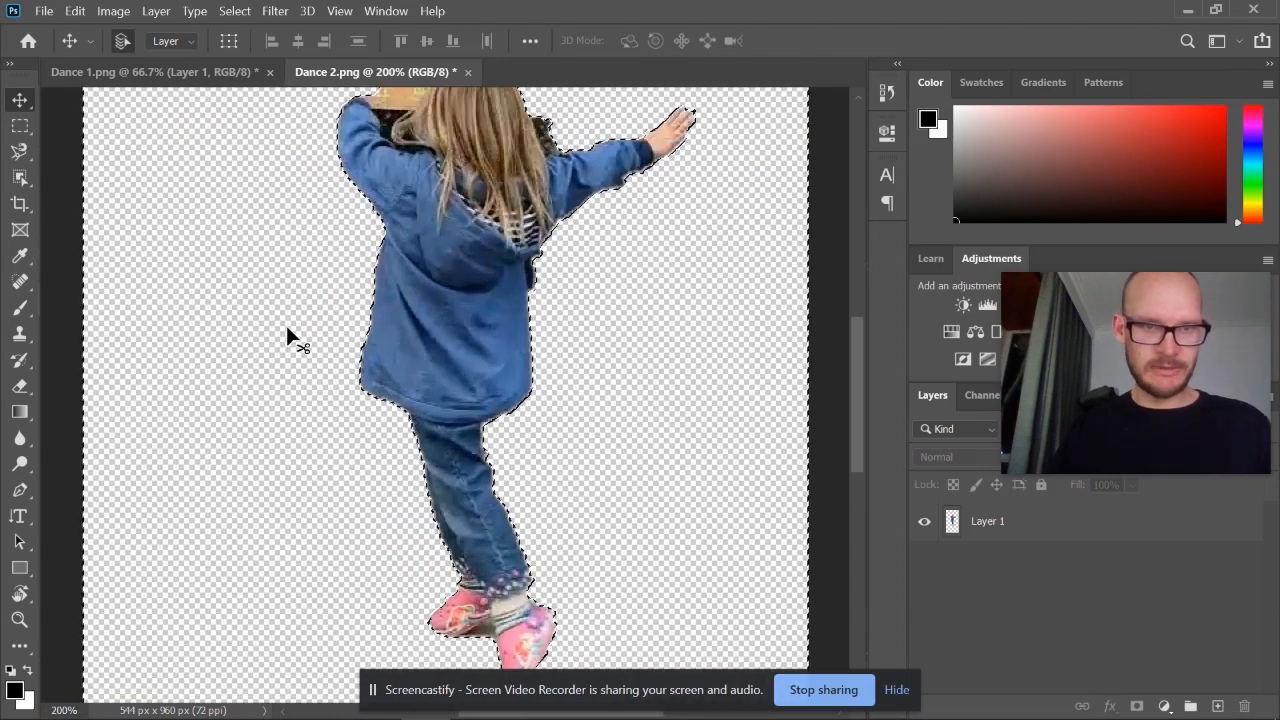
pyautogui.moveTo(853, 408); pyautogui.dragTo(842, 355)
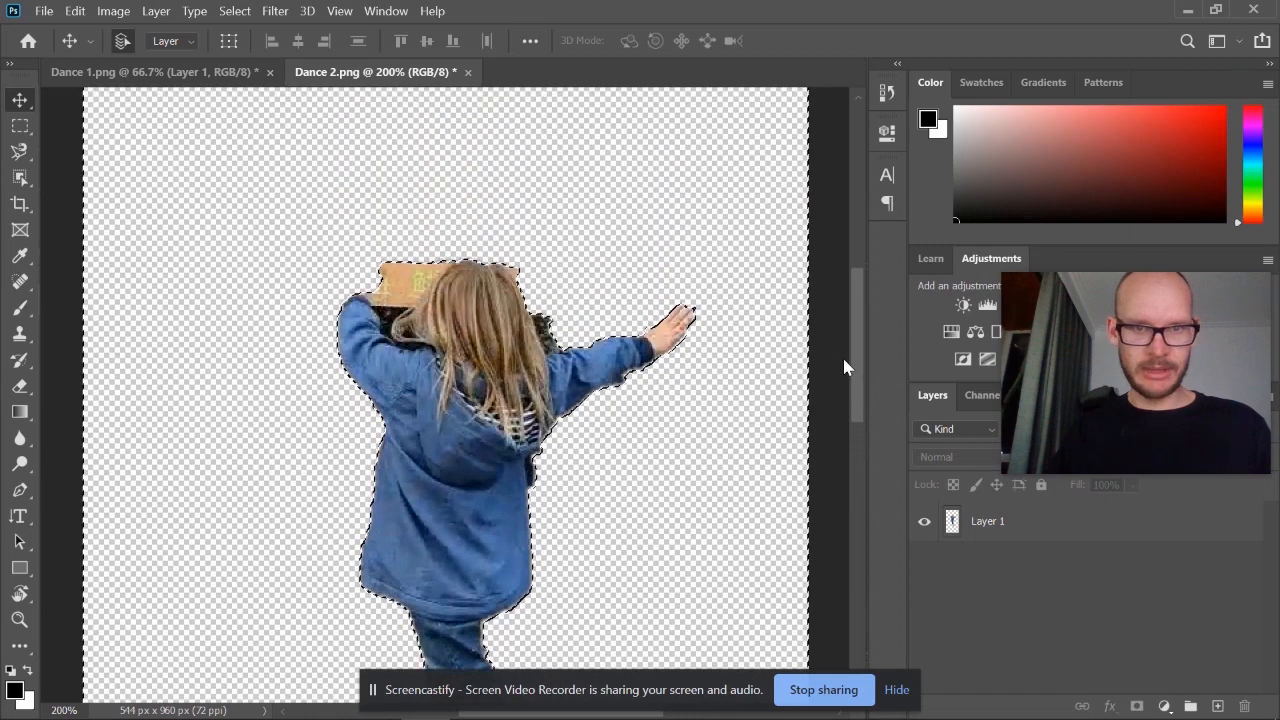
pyautogui.click(19, 388)
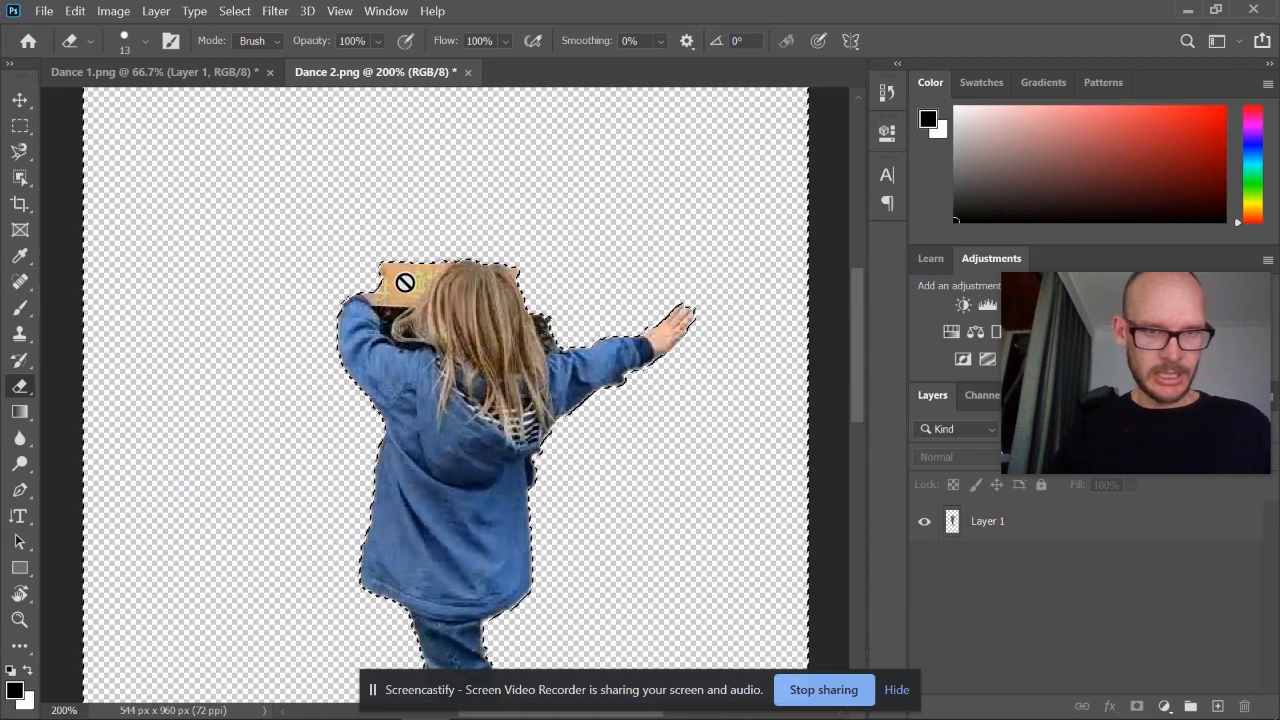
pyautogui.click(980, 525)
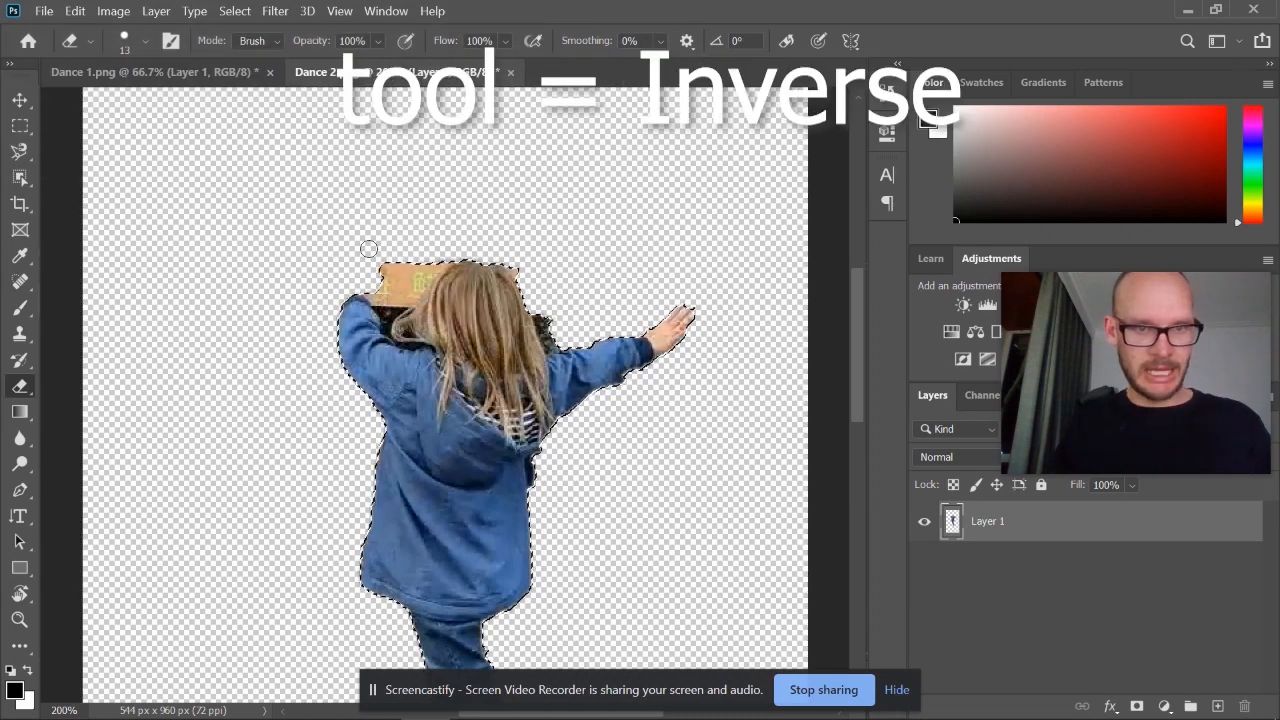
pyautogui.moveTo(395, 267)
pyautogui.mouseDown()
pyautogui.moveTo(400, 280)
pyautogui.moveTo(380, 295)
pyautogui.moveTo(433, 270)
pyautogui.moveTo(400, 282)
pyautogui.mouseUp()
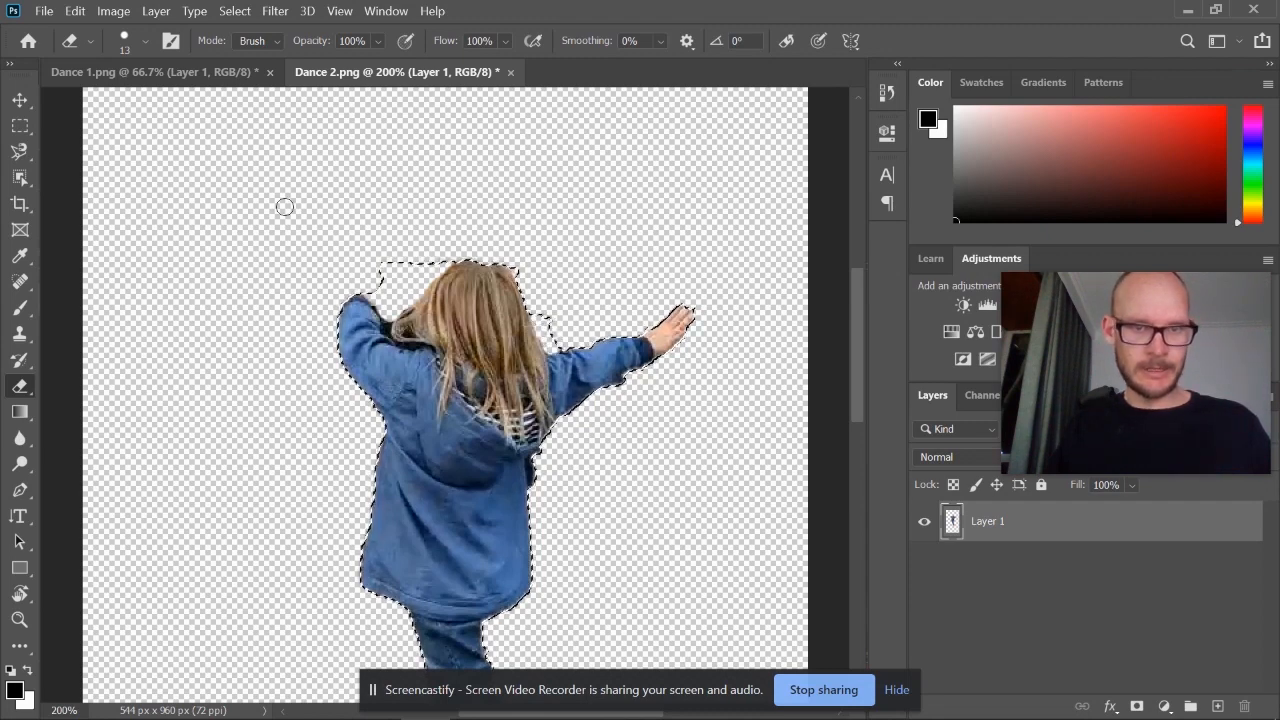
# Export the cleaned-up Dance 2 cut-out with Quick Export as PNG
pyautogui.click(45, 12)
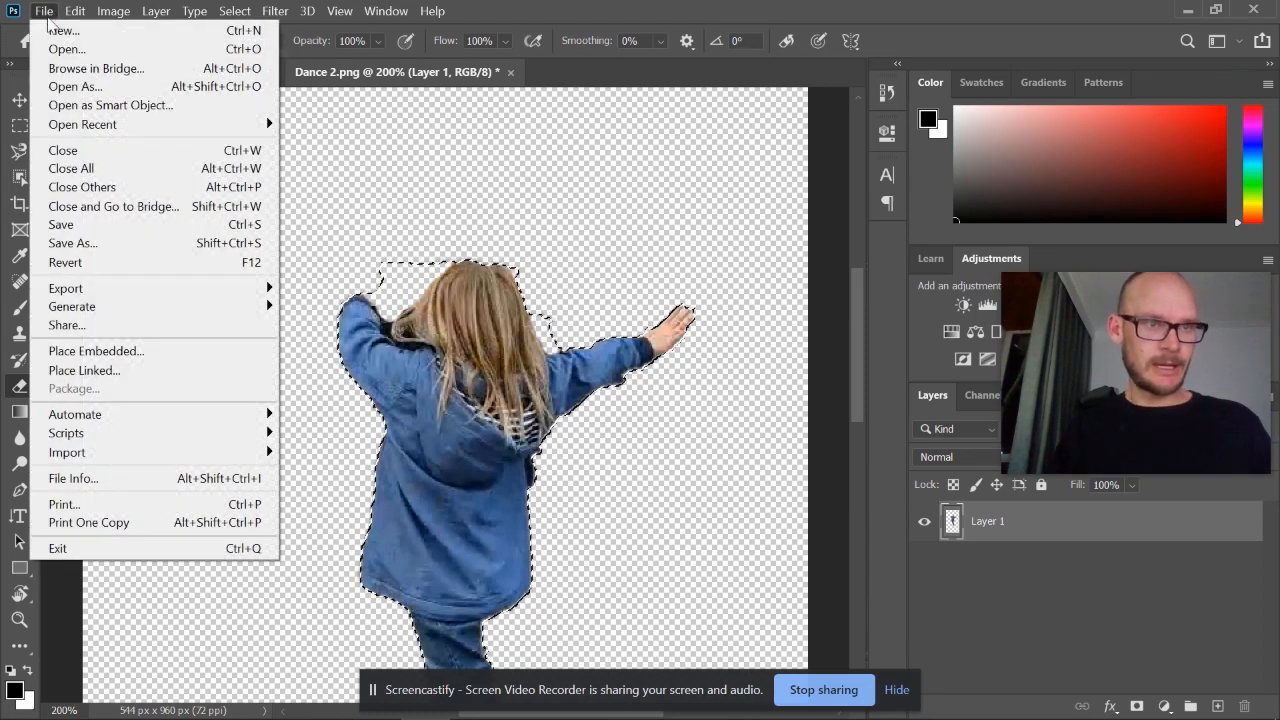
pyautogui.moveTo(163, 288)
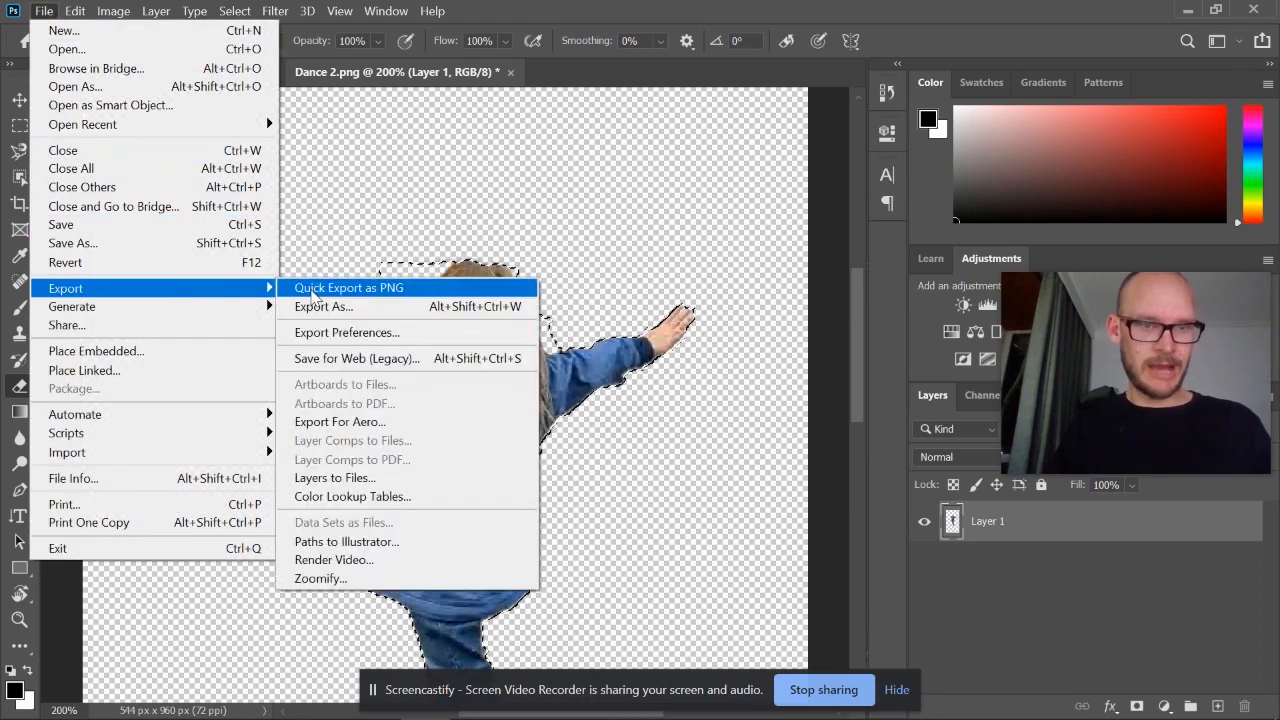
pyautogui.click(310, 289)
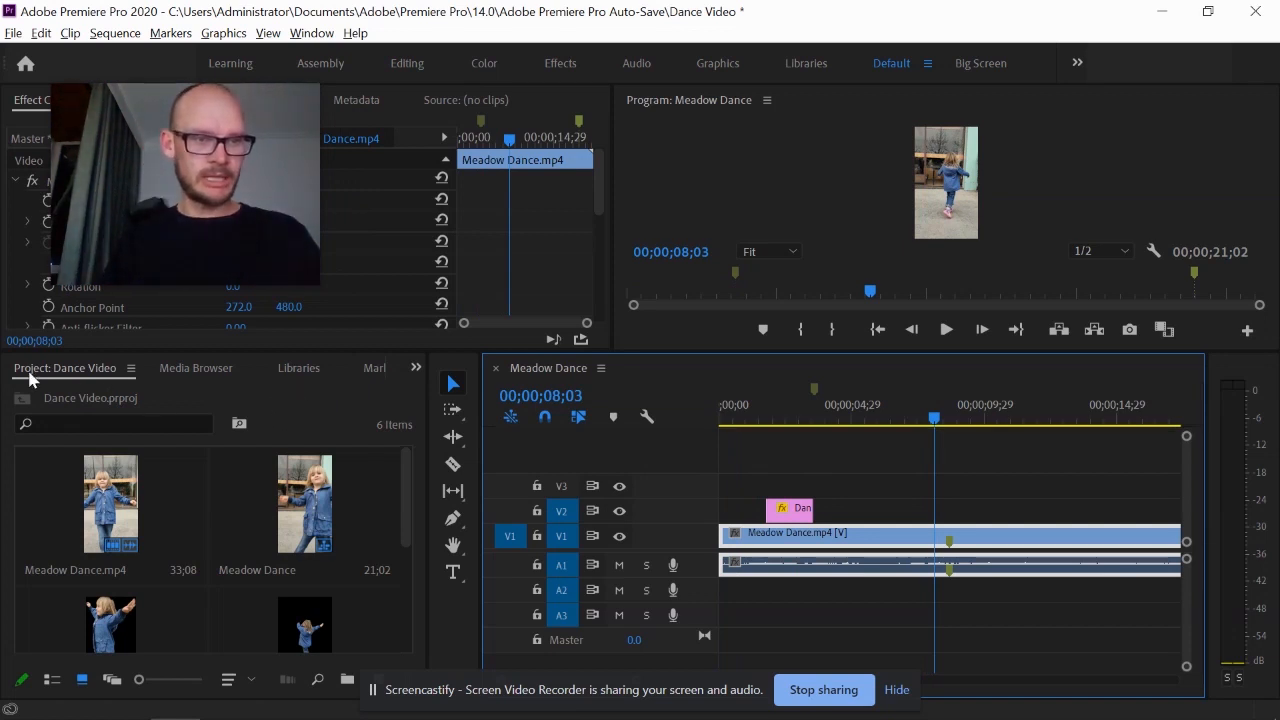
# Switch to Premiere Pro, import the Dance 2 PNG from the Stills folder and place it on track V2 at 00;00;08;03
pyautogui.rightClick(292, 398)
pyautogui.click(348, 206)
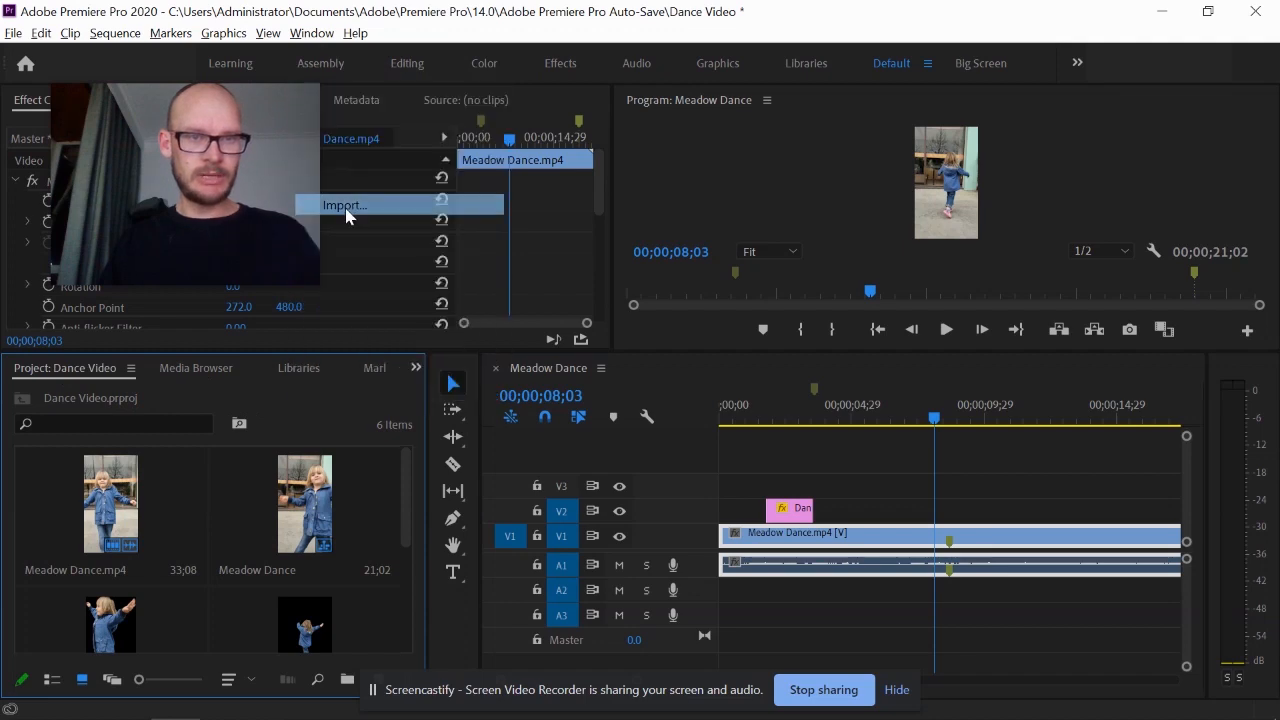
pyautogui.moveTo(211, 135); pyautogui.dragTo(1091, 214)
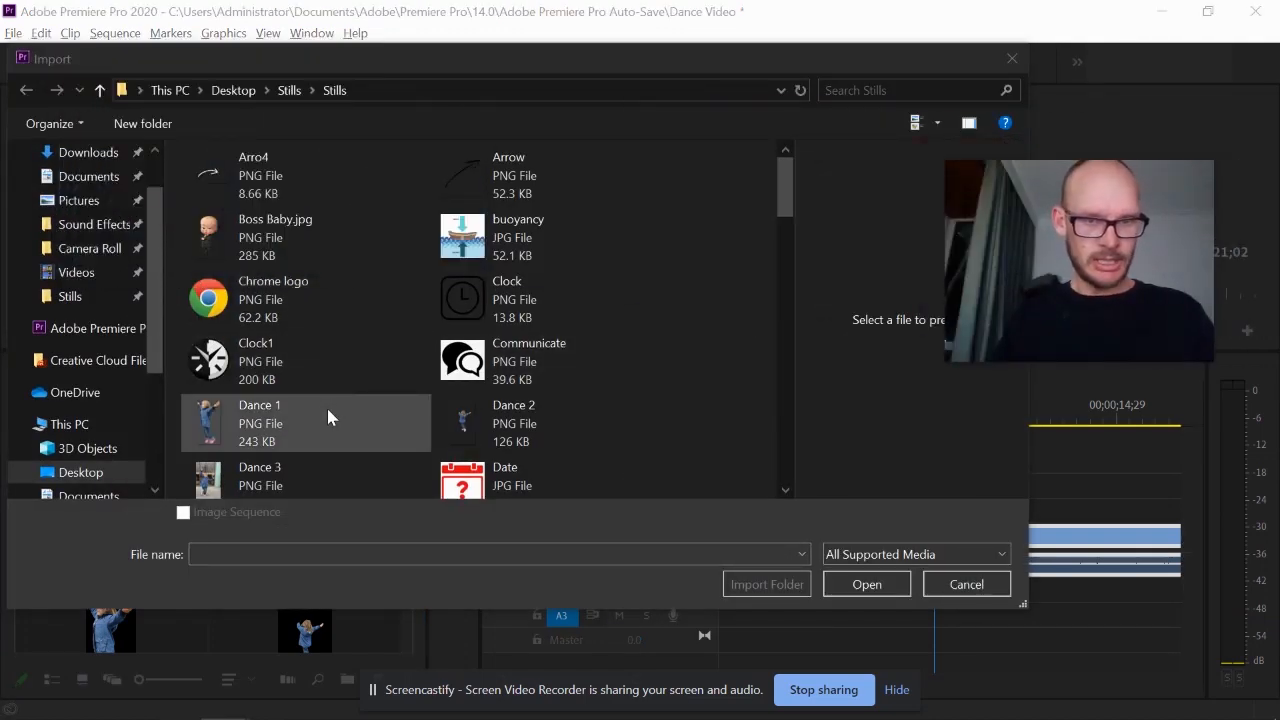
pyautogui.doubleClick(505, 418)
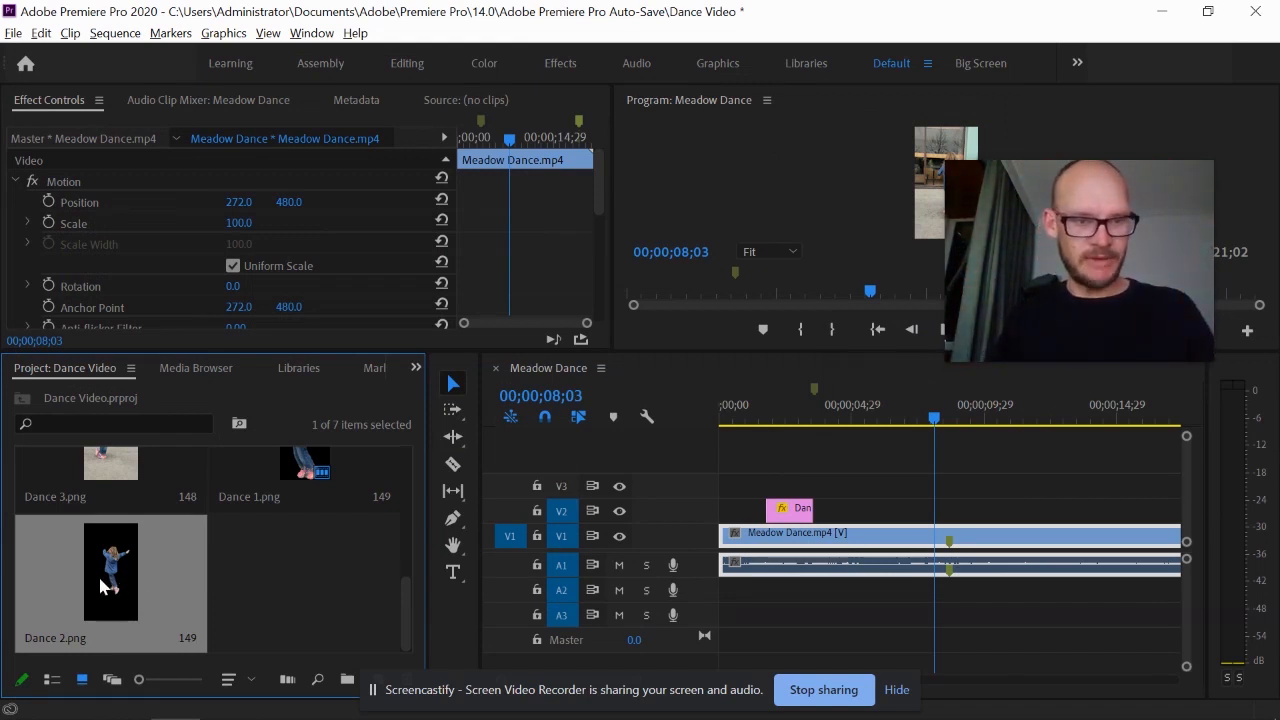
pyautogui.moveTo(138, 594); pyautogui.dragTo(942, 520)
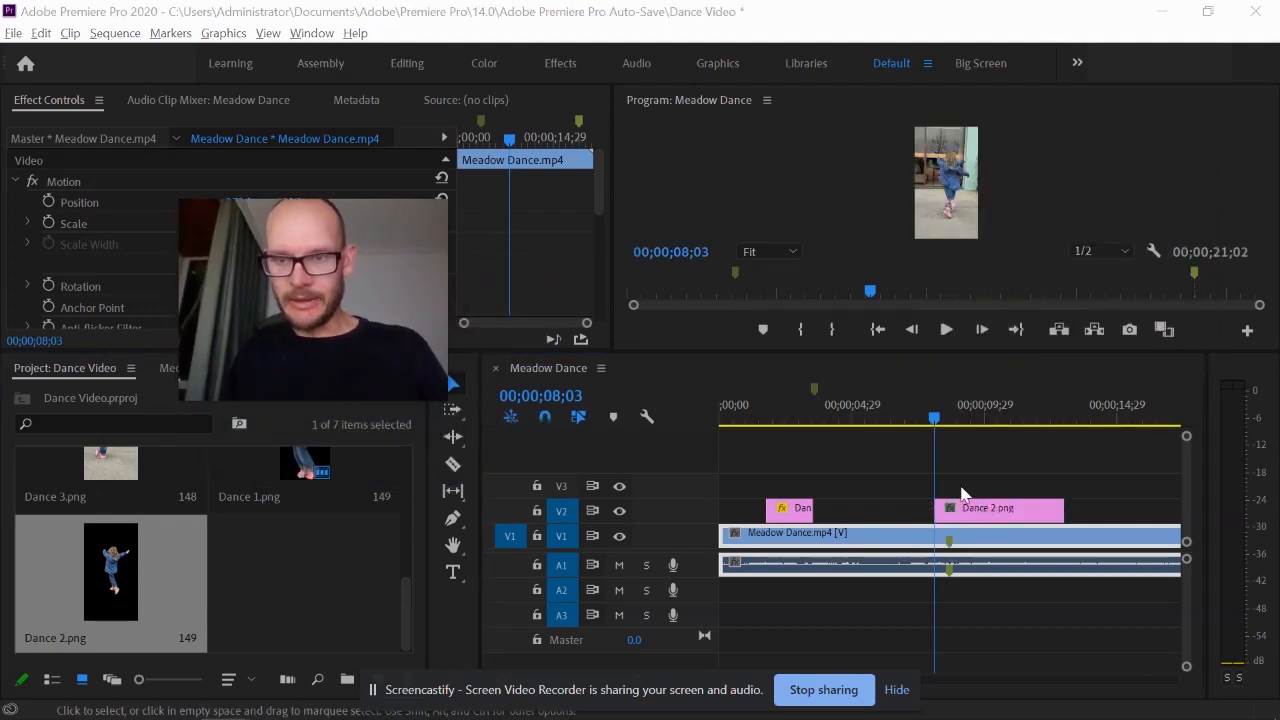
# Move the playhead to the Meadow Dance clip's marker at 00;00;08;19 and briefly enlarge the Program monitor to check that frame
pyautogui.click(936, 420)
pyautogui.moveTo(936, 421)
pyautogui.mouseDown()
pyautogui.moveTo(960, 432)
pyautogui.moveTo(943, 428)
pyautogui.moveTo(950, 440)
pyautogui.mouseUp()
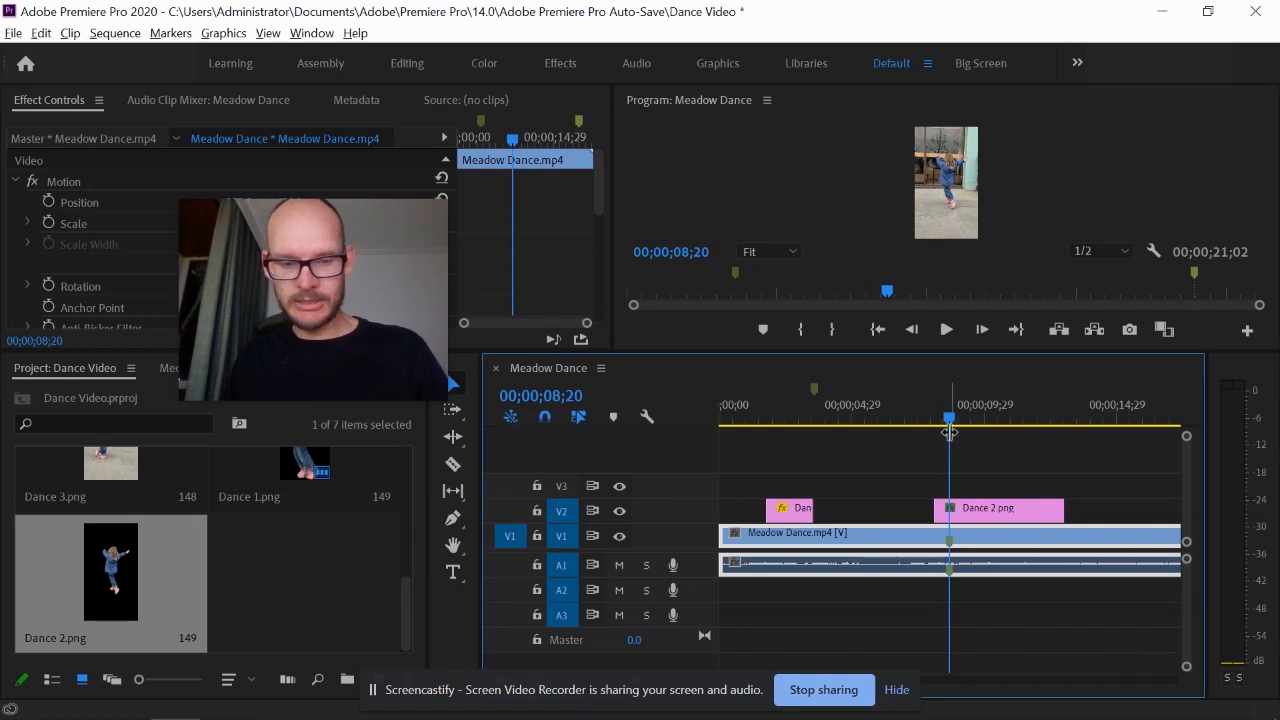
pyautogui.press('=')
pyautogui.press('=')
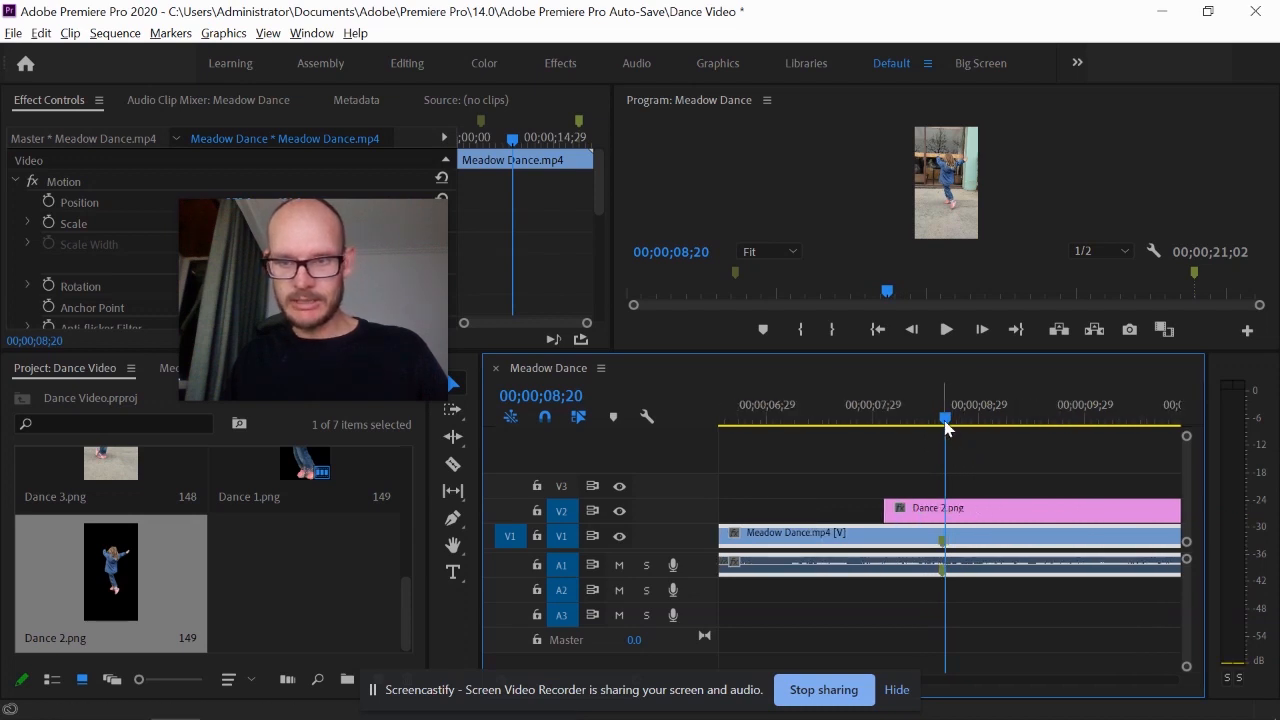
pyautogui.press('Left')
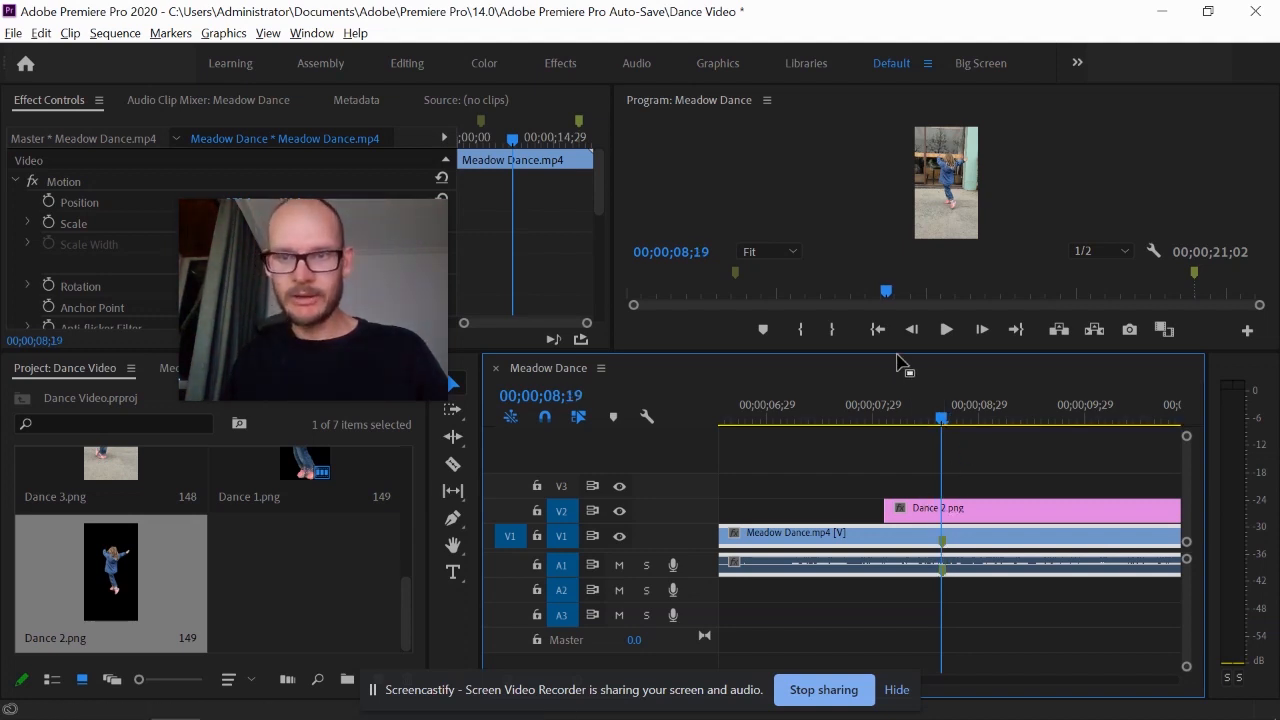
pyautogui.moveTo(943, 352); pyautogui.dragTo(944, 536)
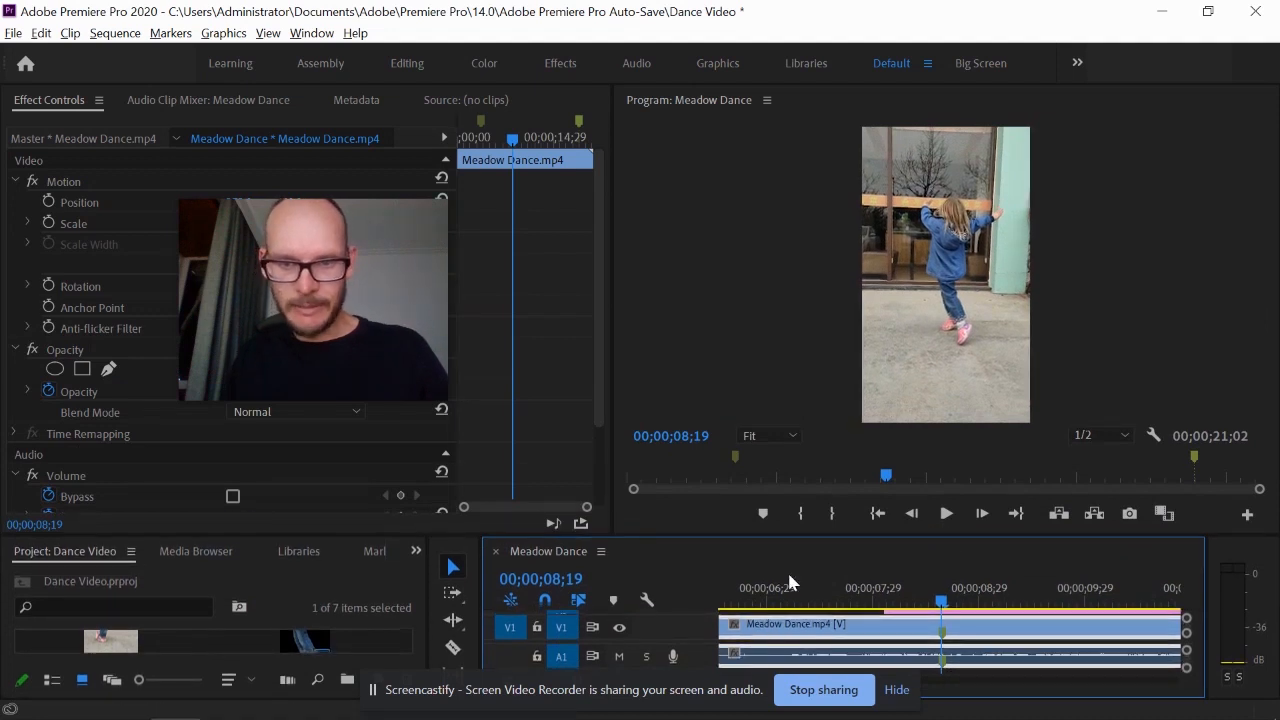
pyautogui.moveTo(894, 536); pyautogui.dragTo(912, 345)
# Move the Dance 2.png clip earlier on track V2 and trim its end to the marker at 00;00;08;19
pyautogui.moveTo(991, 512); pyautogui.dragTo(862, 516)
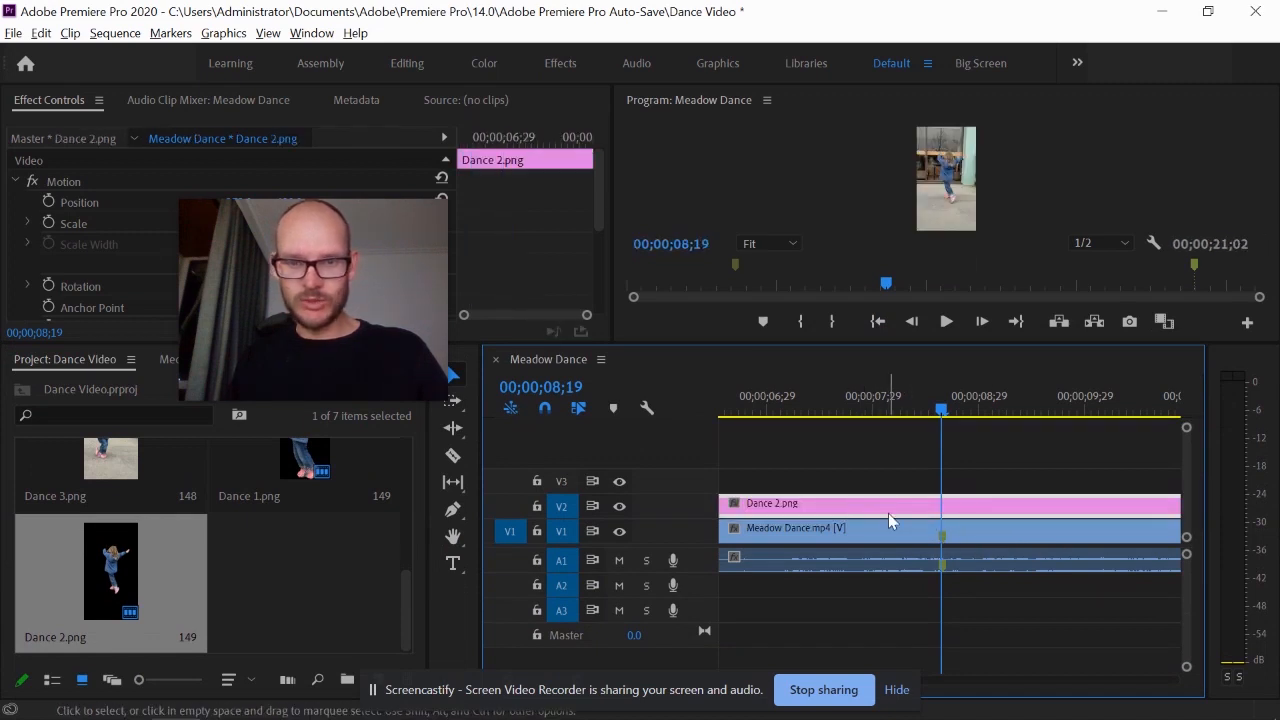
pyautogui.press('-')
pyautogui.press('-')
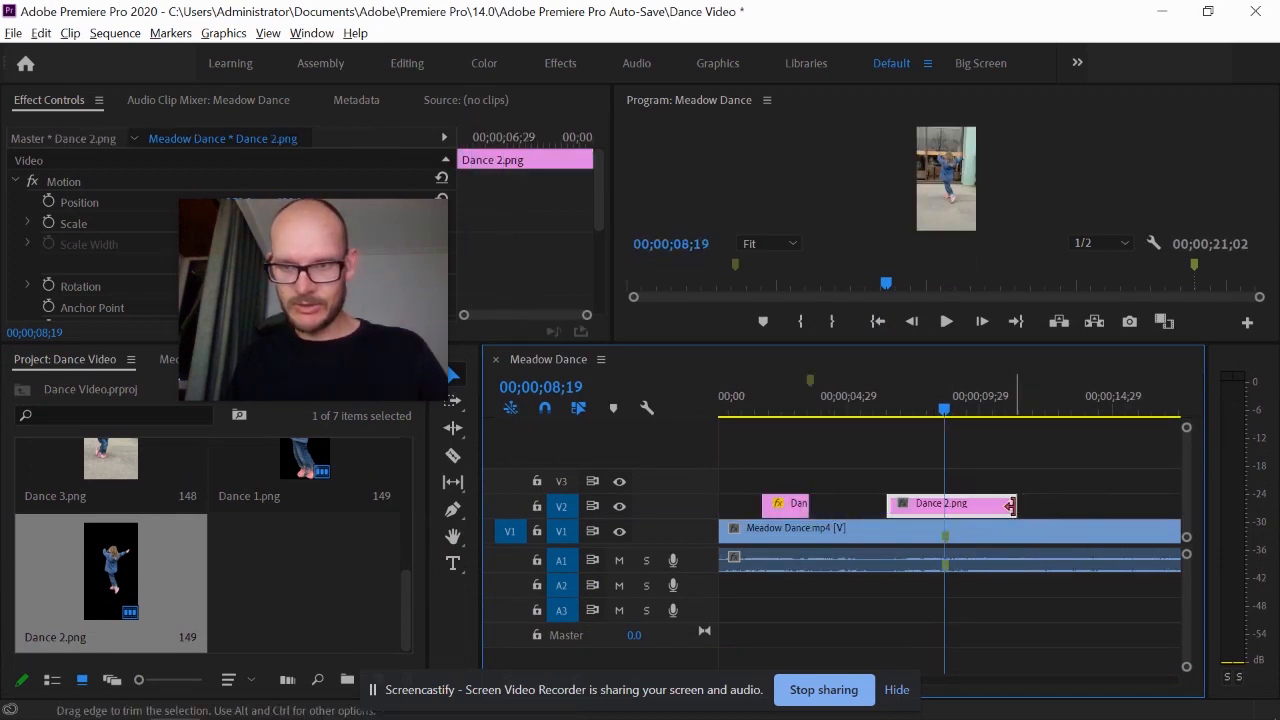
pyautogui.moveTo(1010, 507); pyautogui.dragTo(943, 507)
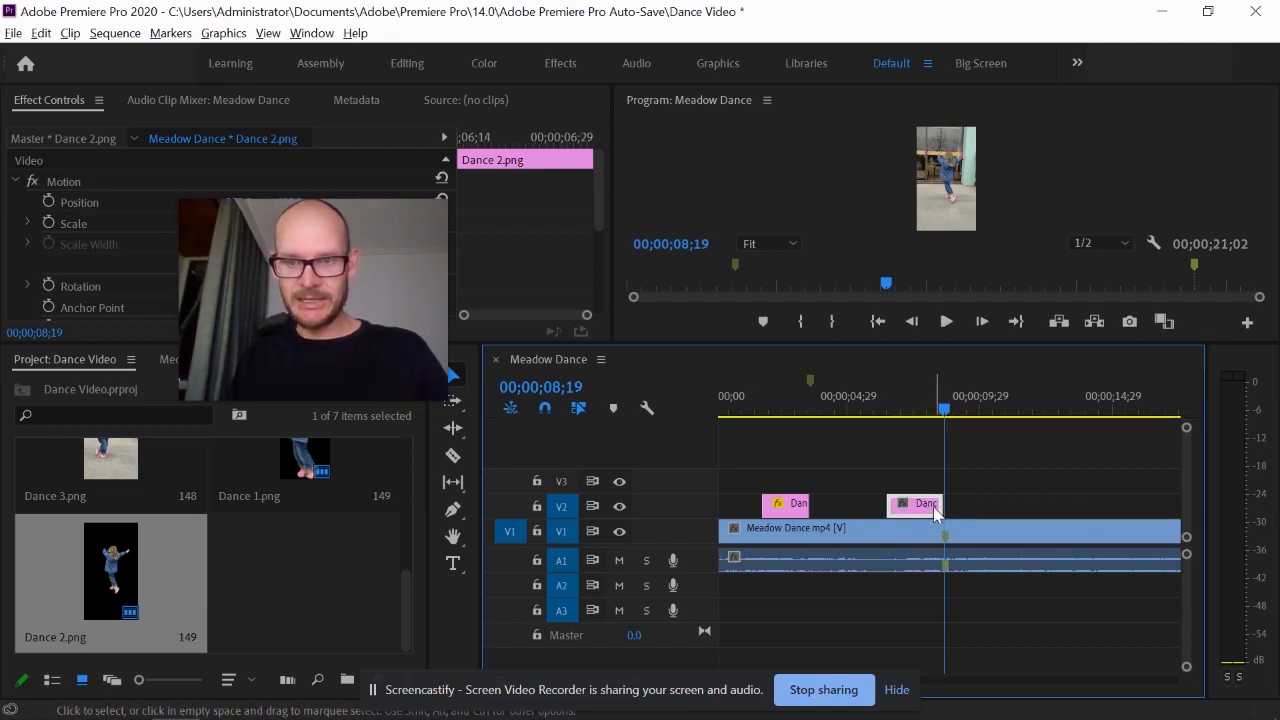
pyautogui.moveTo(282, 324); pyautogui.dragTo(1054, 414)
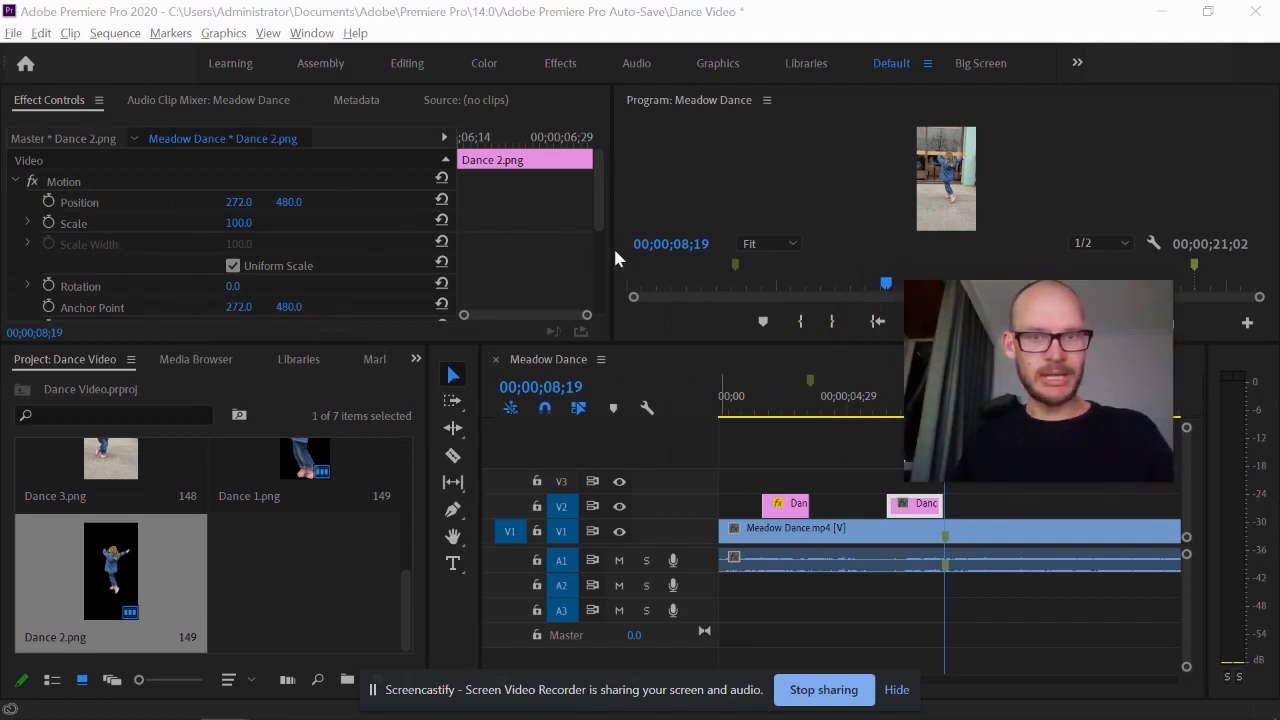
# Keyframe the Dance 2.png clip's Position at 00;00;08;19 and set it to -217.0, 711.0 at the clip's start, 00;00;06;14
pyautogui.moveTo(614, 258); pyautogui.dragTo(907, 263)
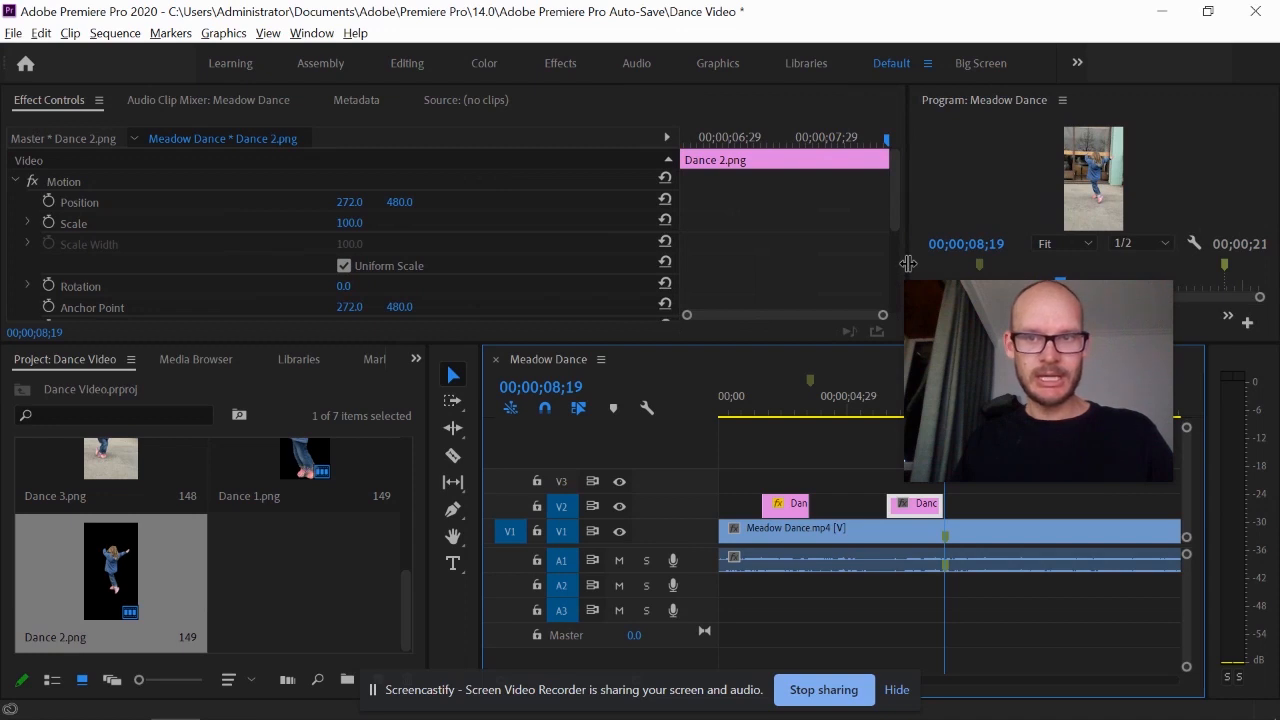
pyautogui.moveTo(677, 200); pyautogui.dragTo(400, 240)
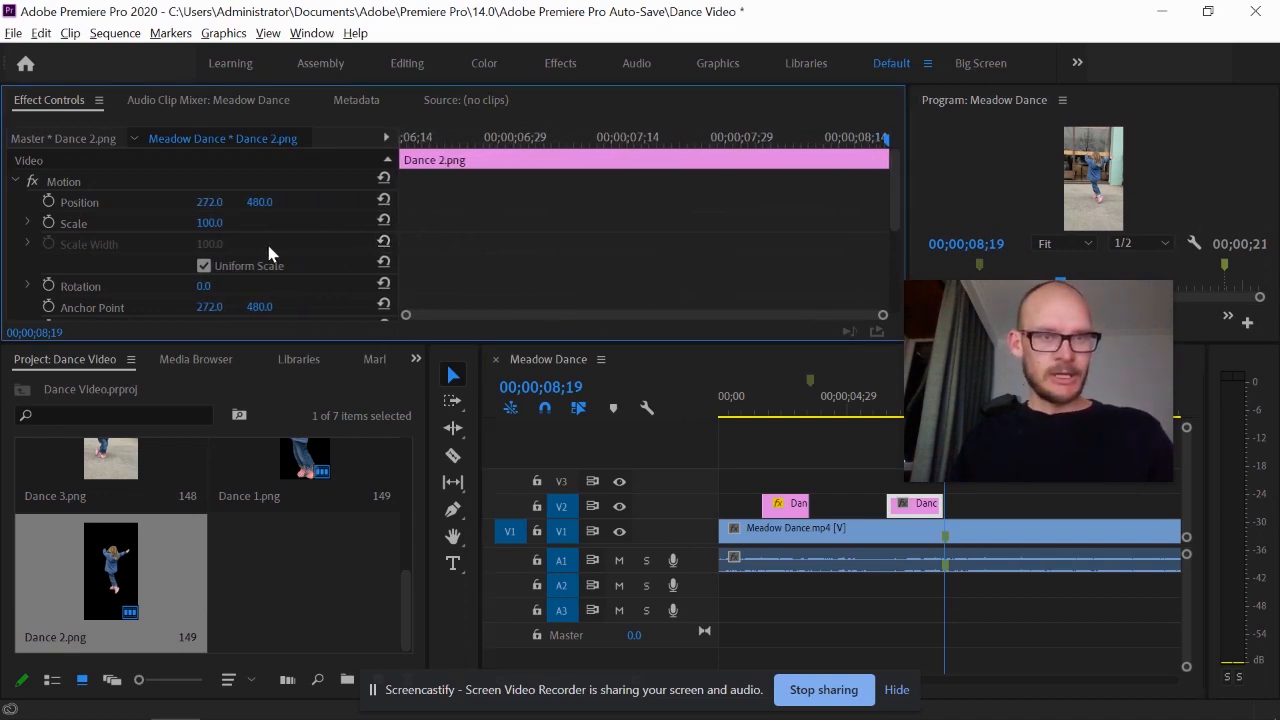
pyautogui.click(46, 200)
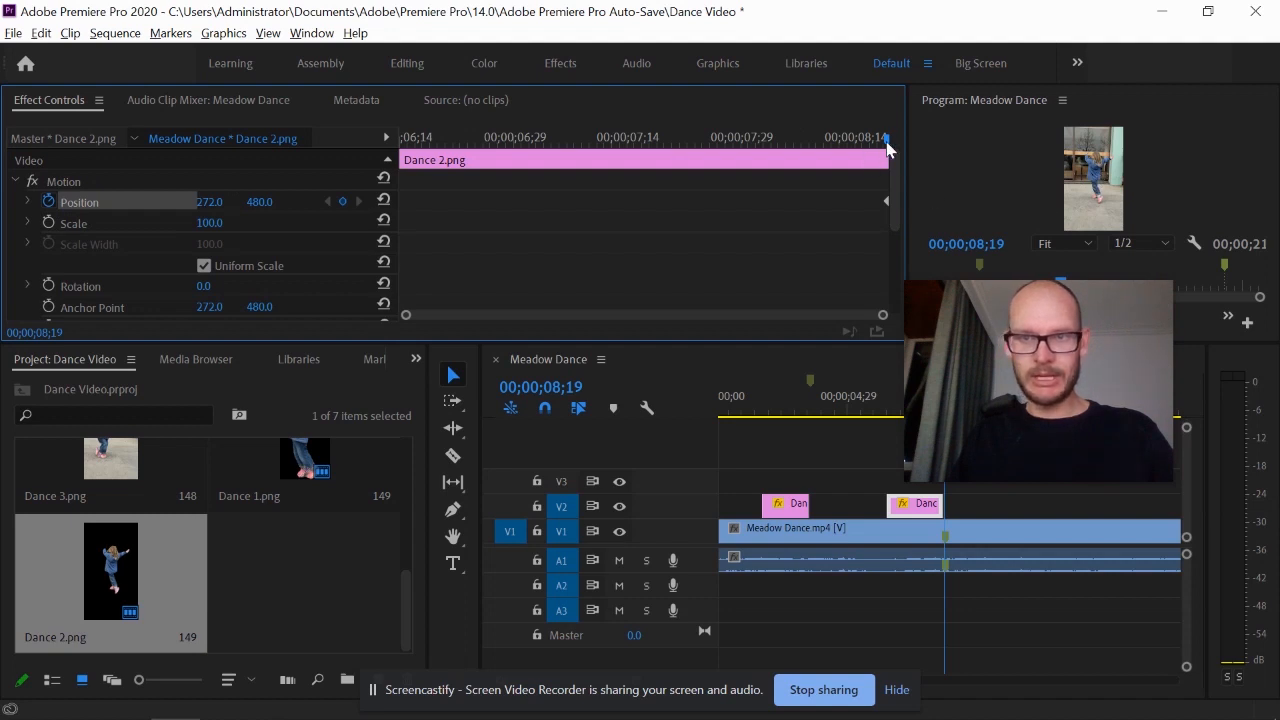
pyautogui.moveTo(888, 148); pyautogui.dragTo(389, 171)
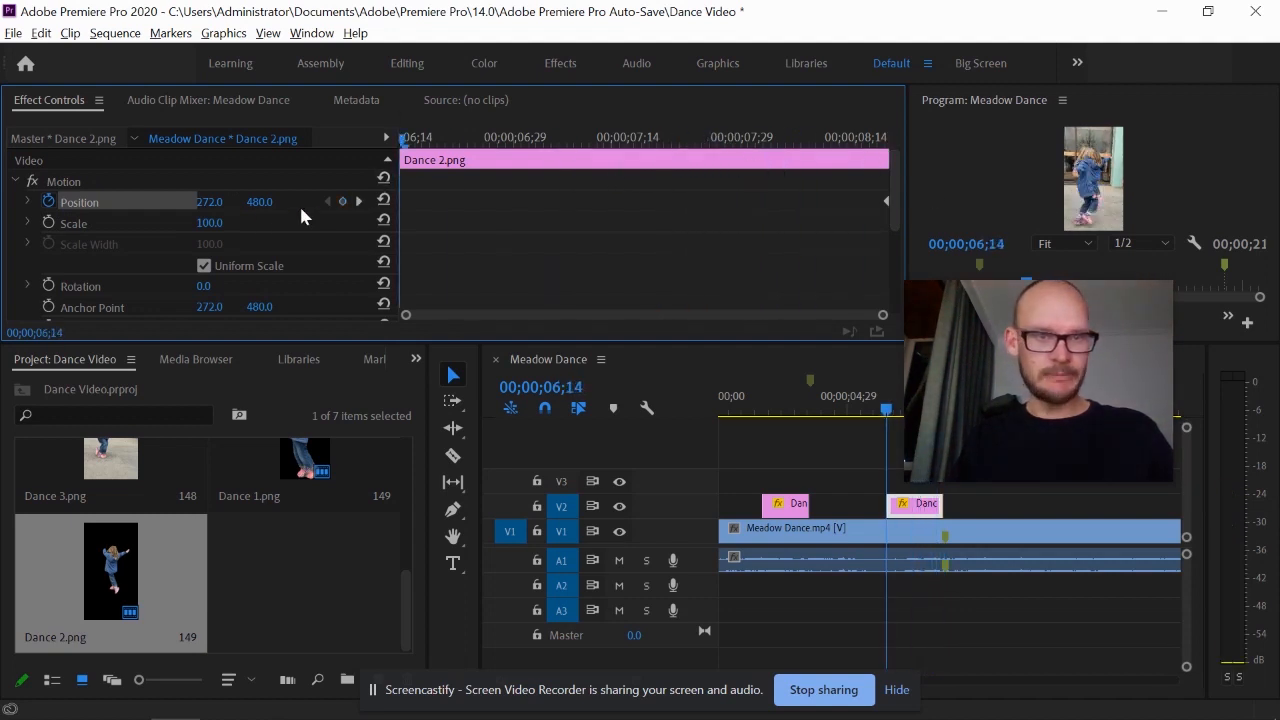
pyautogui.moveTo(213, 203); pyautogui.dragTo(176, 205)
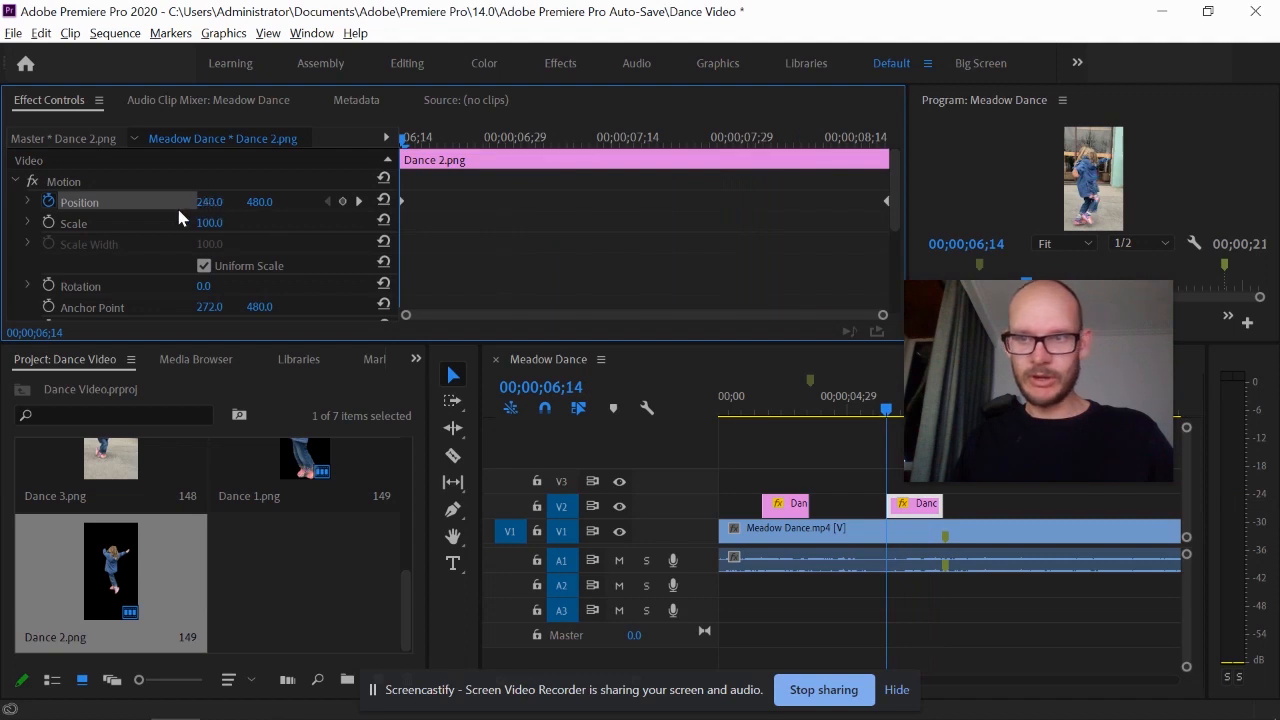
pyautogui.moveTo(85, 217); pyautogui.dragTo(142, 239)
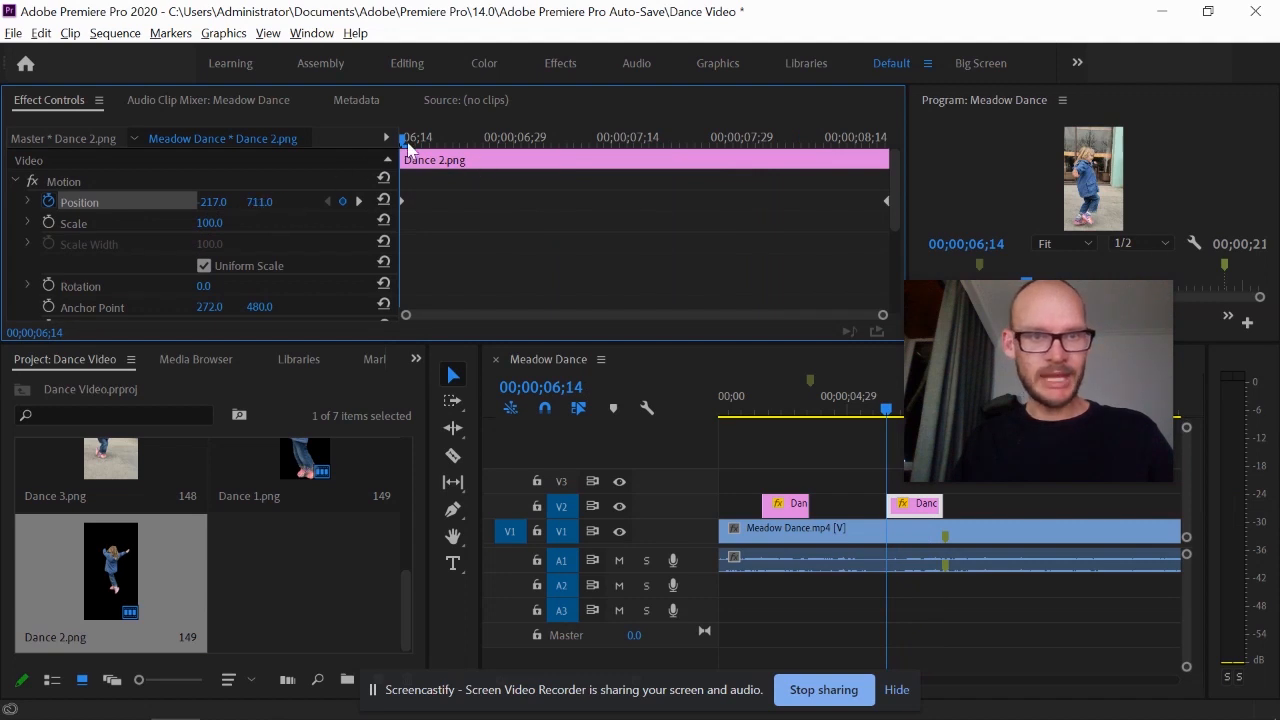
# Add a Position keyframe at 00;00;07;13 with the value 489.6, 182.3 and compare it with the clip's final Position keyframe
pyautogui.moveTo(404, 143); pyautogui.dragTo(621, 200)
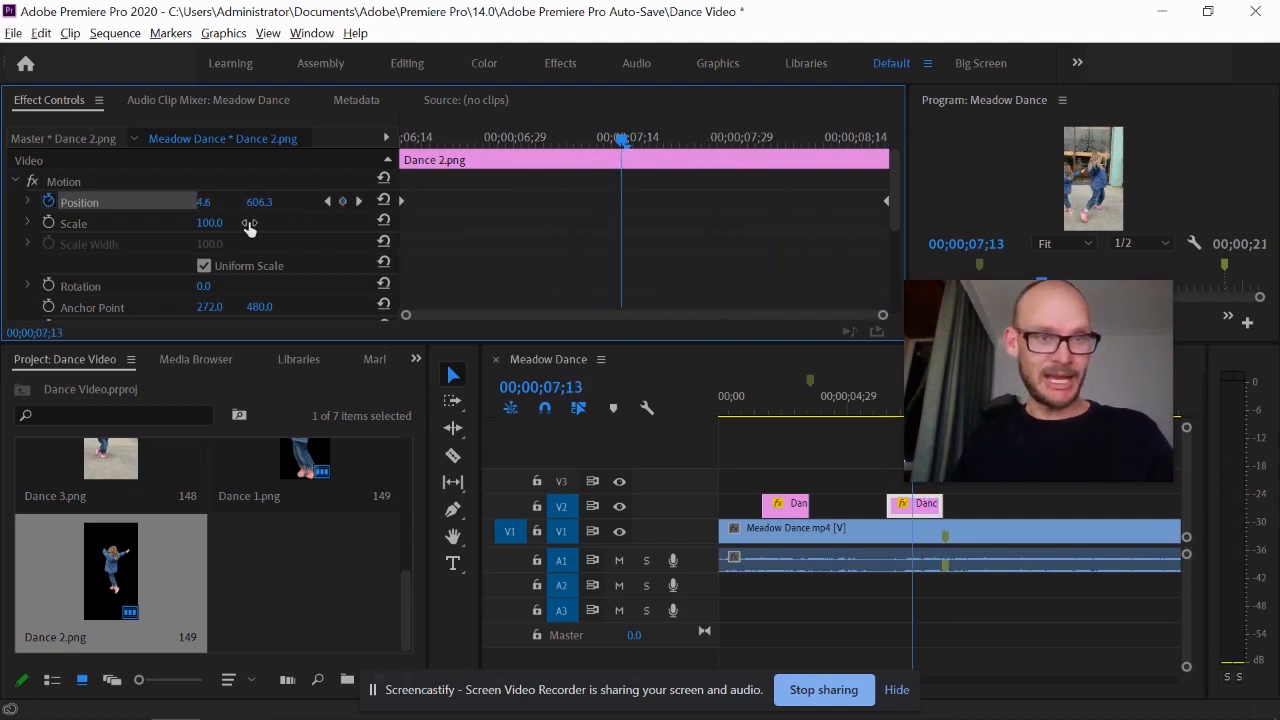
pyautogui.click(343, 202)
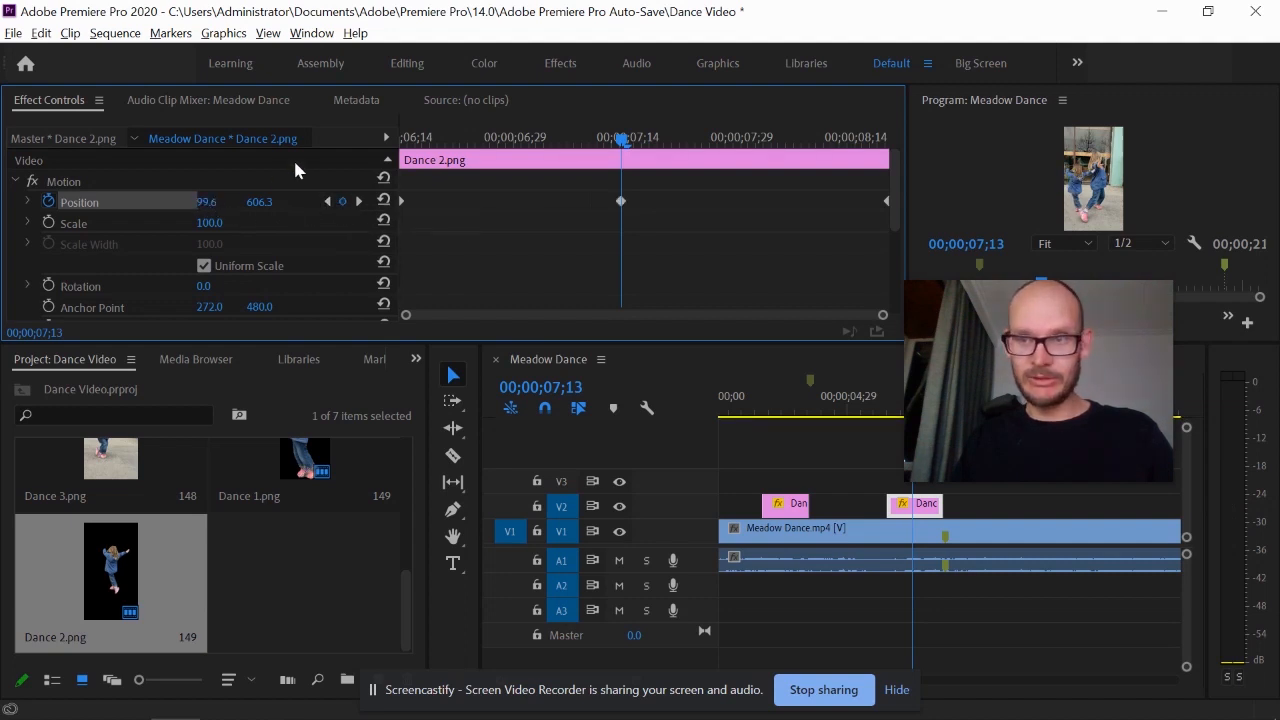
pyautogui.moveTo(249, 168); pyautogui.dragTo(659, 77)
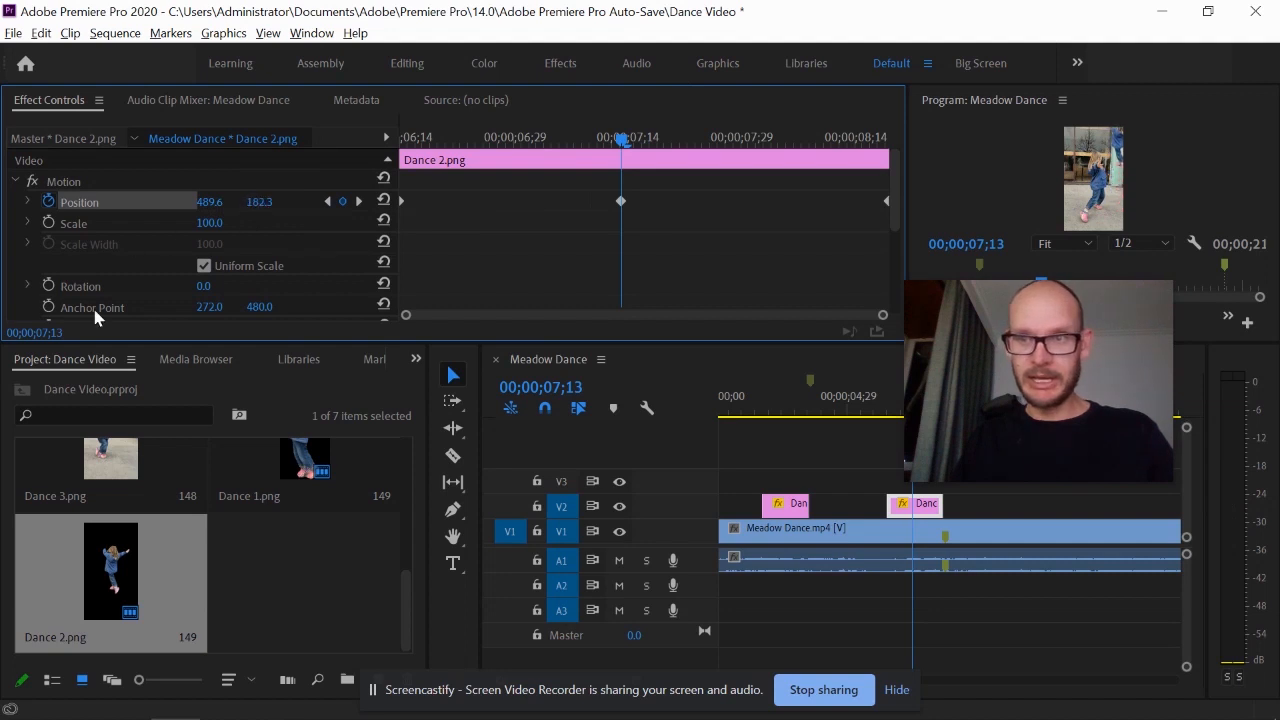
pyautogui.moveTo(622, 145); pyautogui.dragTo(903, 123)
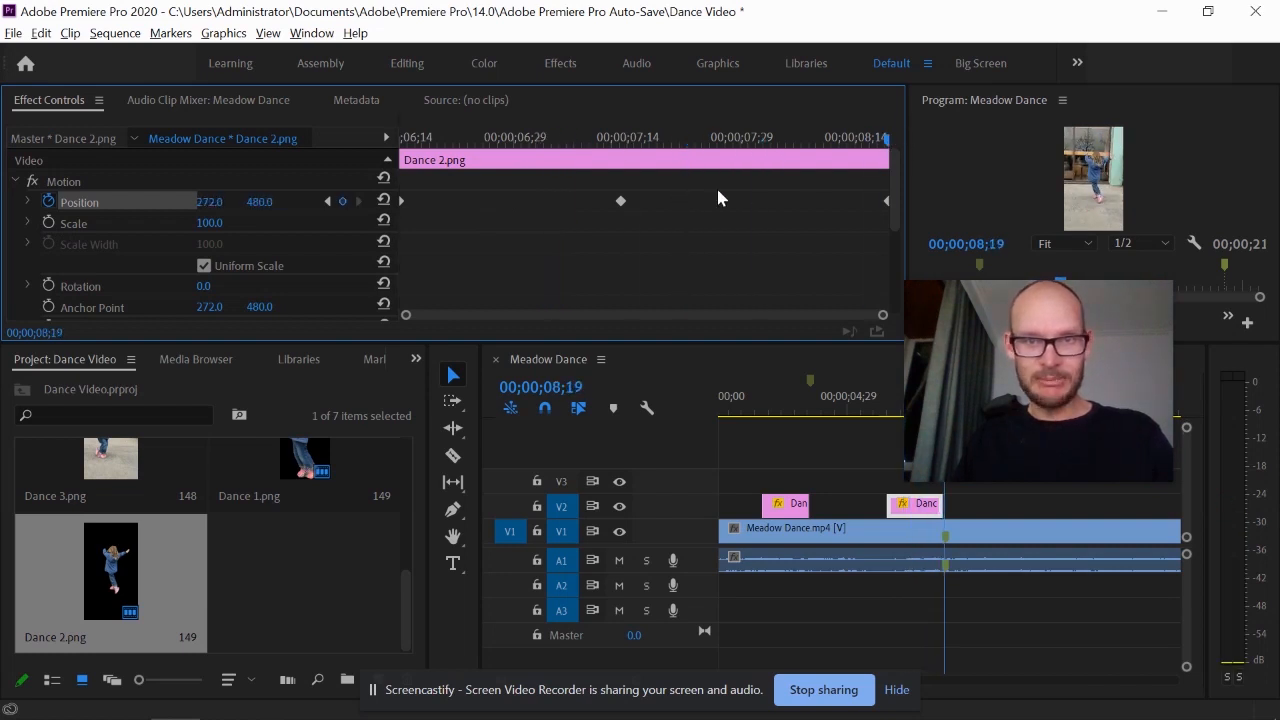
pyautogui.click(326, 202)
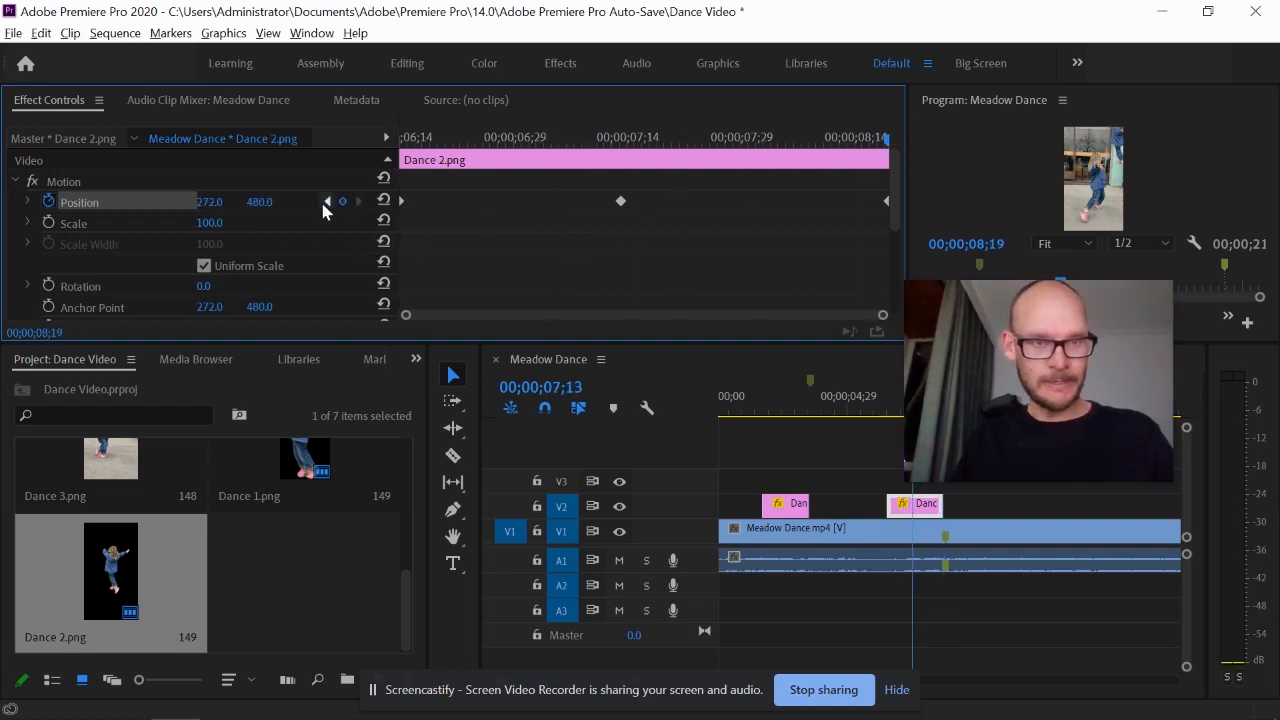
pyautogui.click(359, 202)
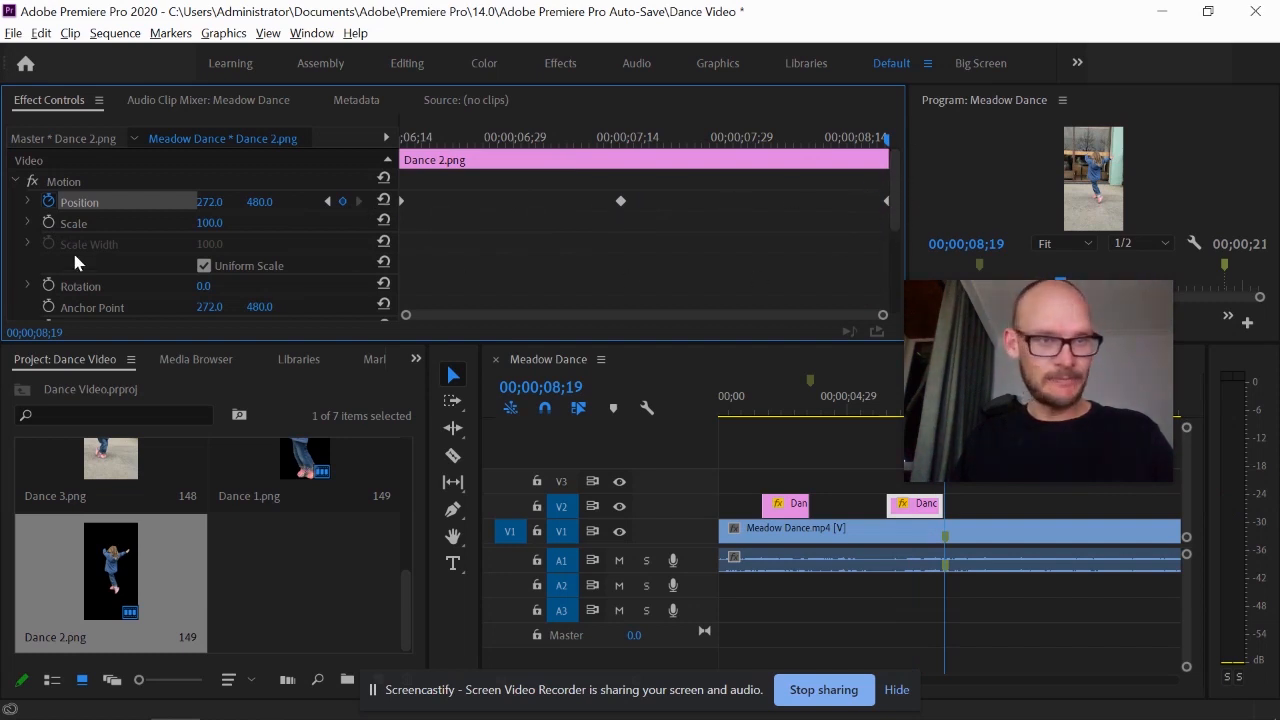
# Keyframe the clip's Scale at 100 at 00;00;08;19 and 58 at 00;00;06;14, and play the animation
pyautogui.click(47, 222)
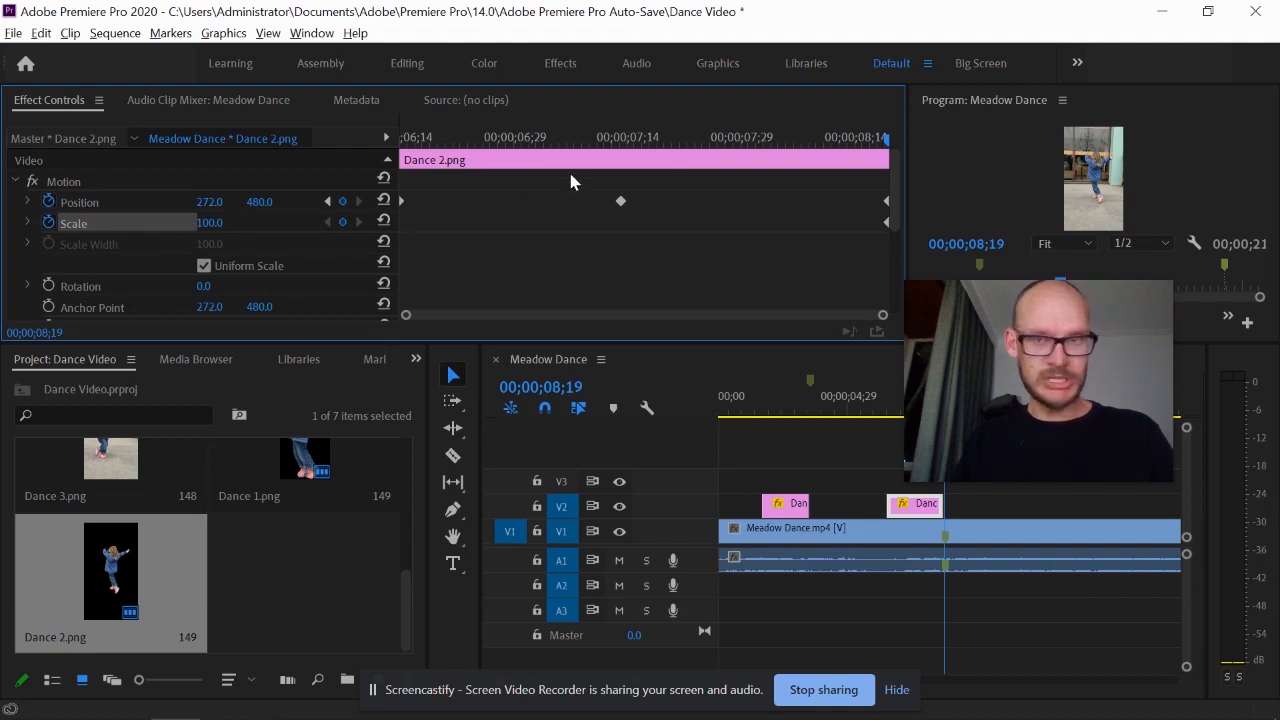
pyautogui.moveTo(888, 148); pyautogui.dragTo(389, 209)
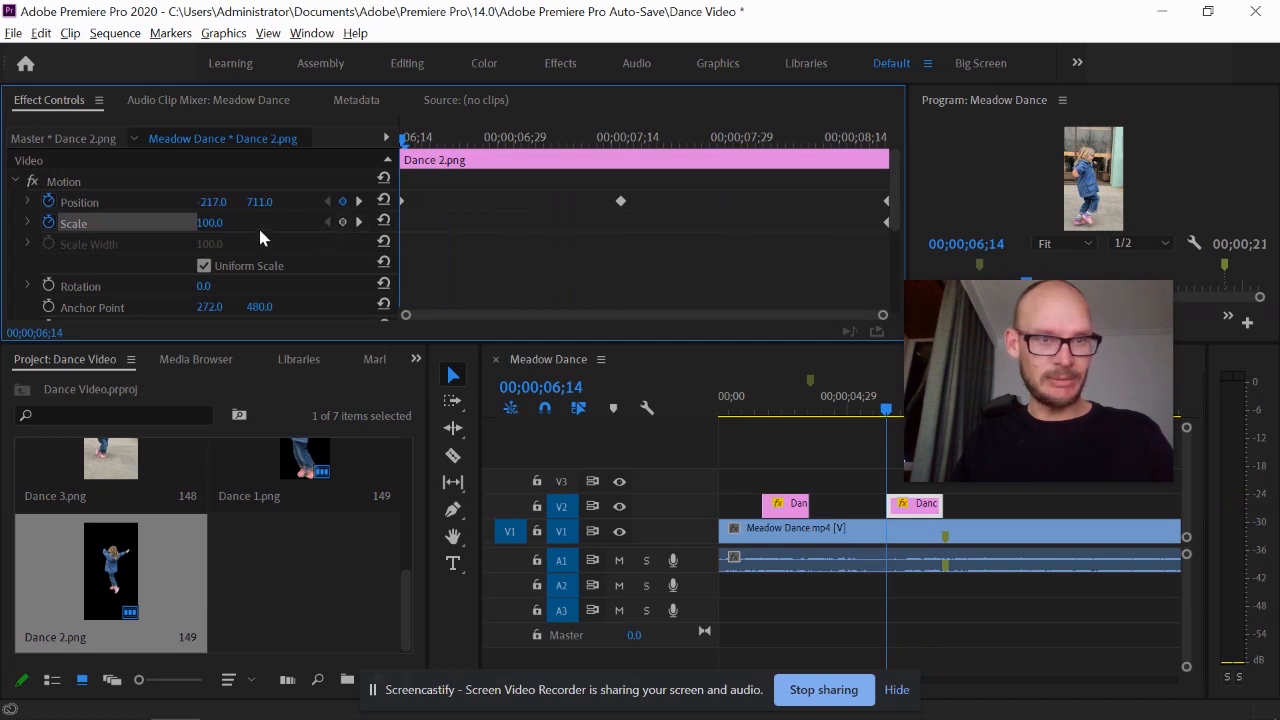
pyautogui.moveTo(216, 226); pyautogui.dragTo(203, 231)
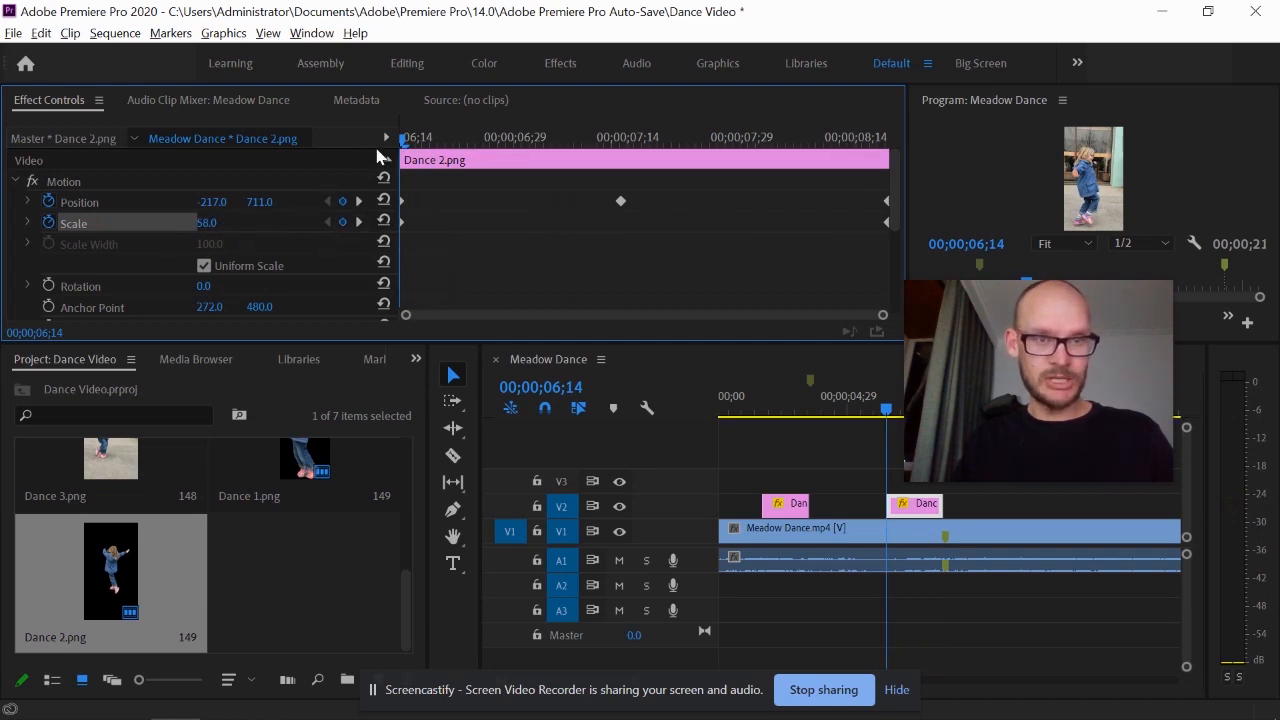
pyautogui.press('space')
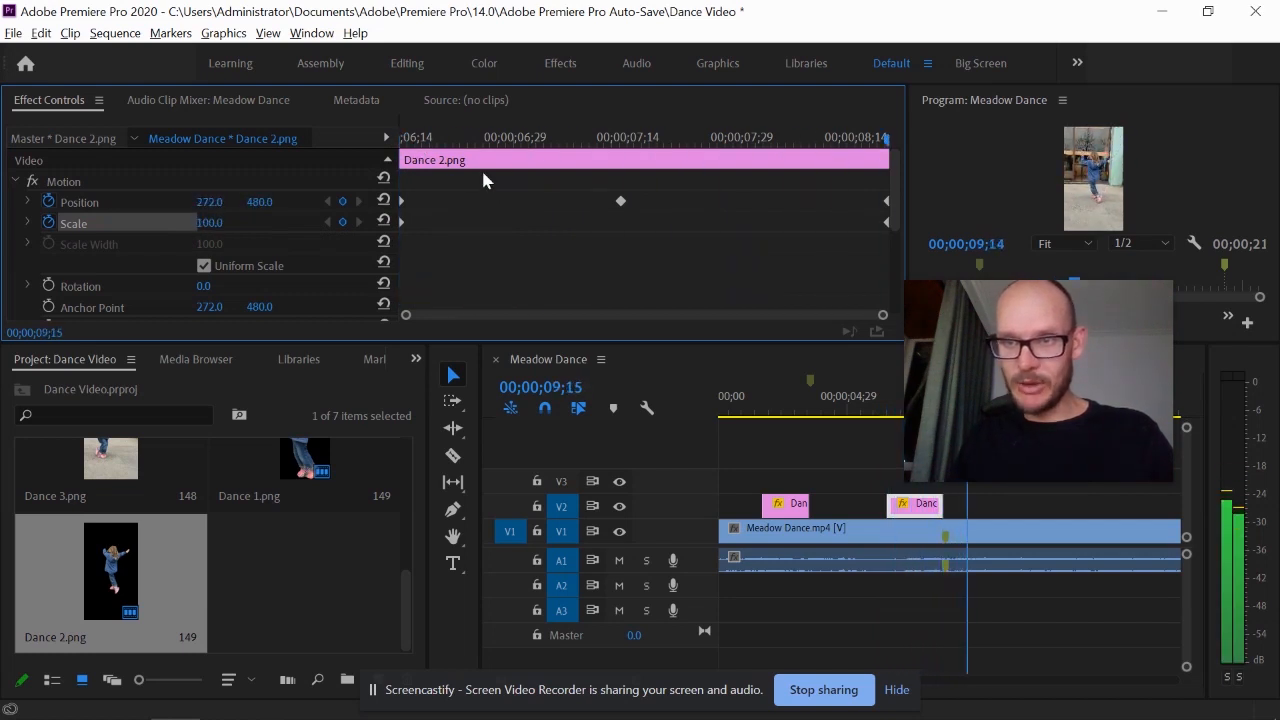
# Keyframe the clip's Rotation at 0° at 00;00;08;19 and 237° at 00;00;06;14, and play the animation
pyautogui.scroll(-2, 215, 260)
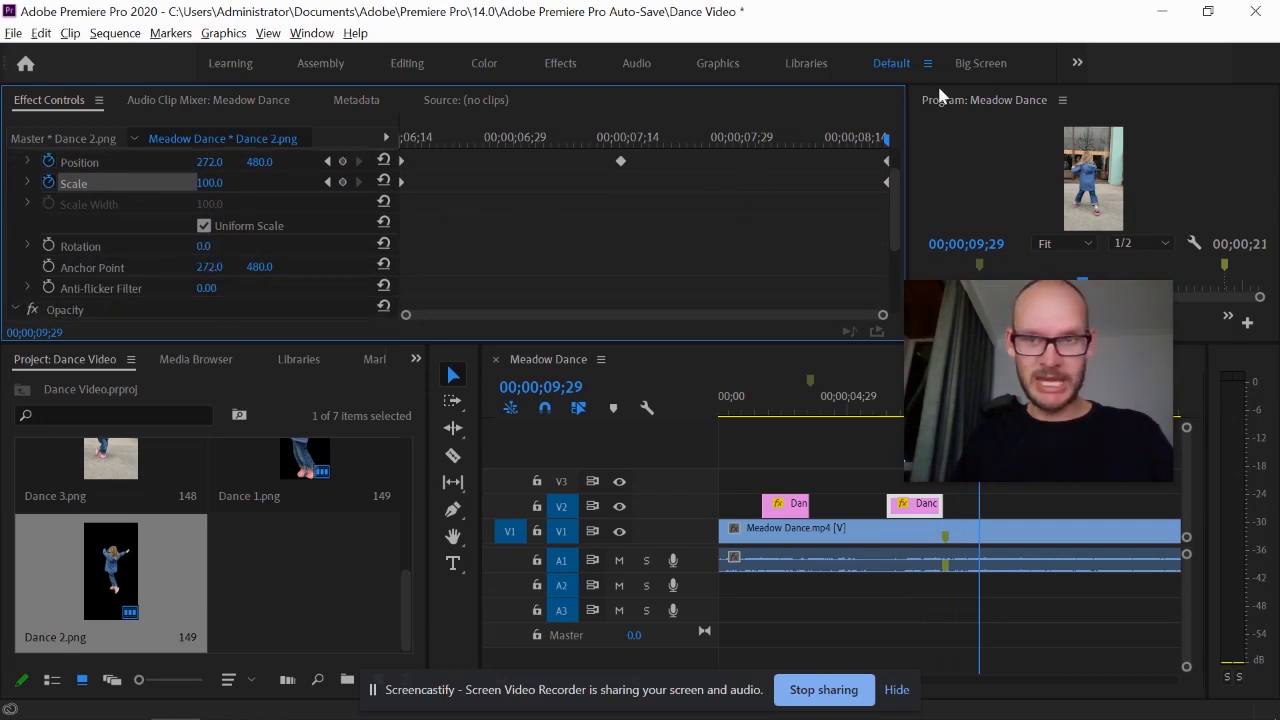
pyautogui.moveTo(888, 148)
pyautogui.mouseDown()
pyautogui.moveTo(857, 140)
pyautogui.moveTo(886, 146)
pyautogui.mouseUp()
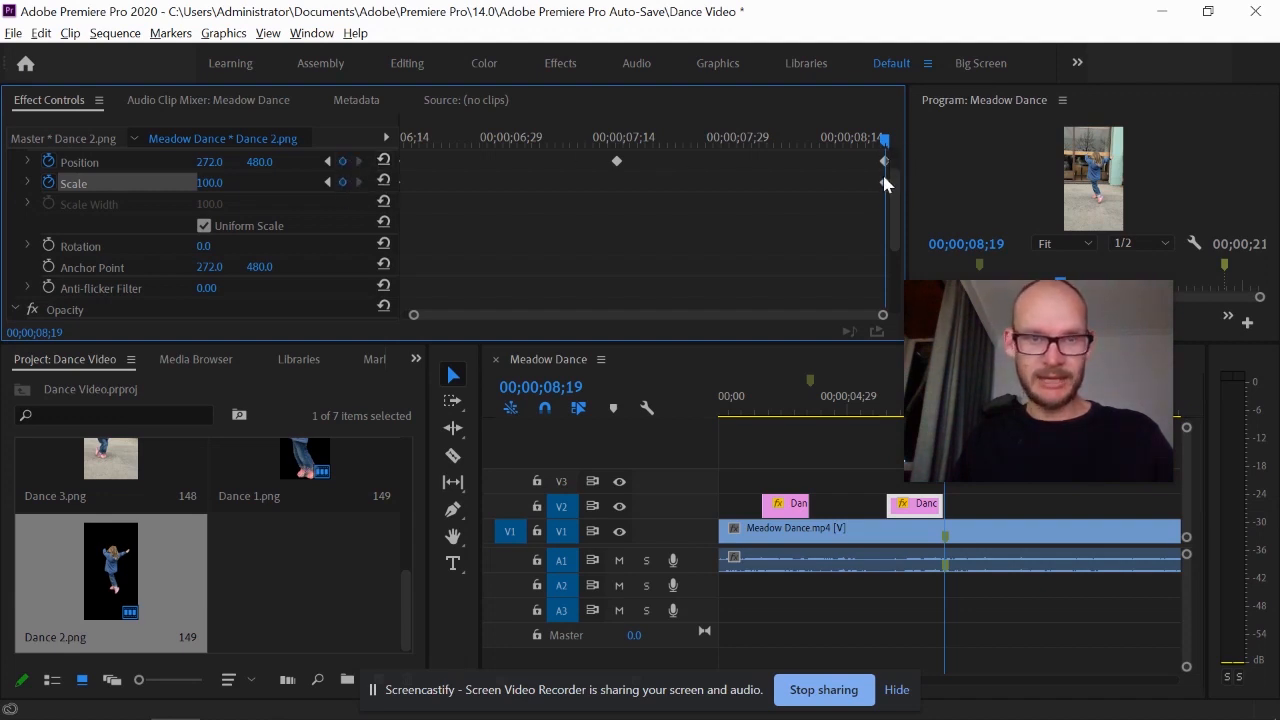
pyautogui.click(48, 246)
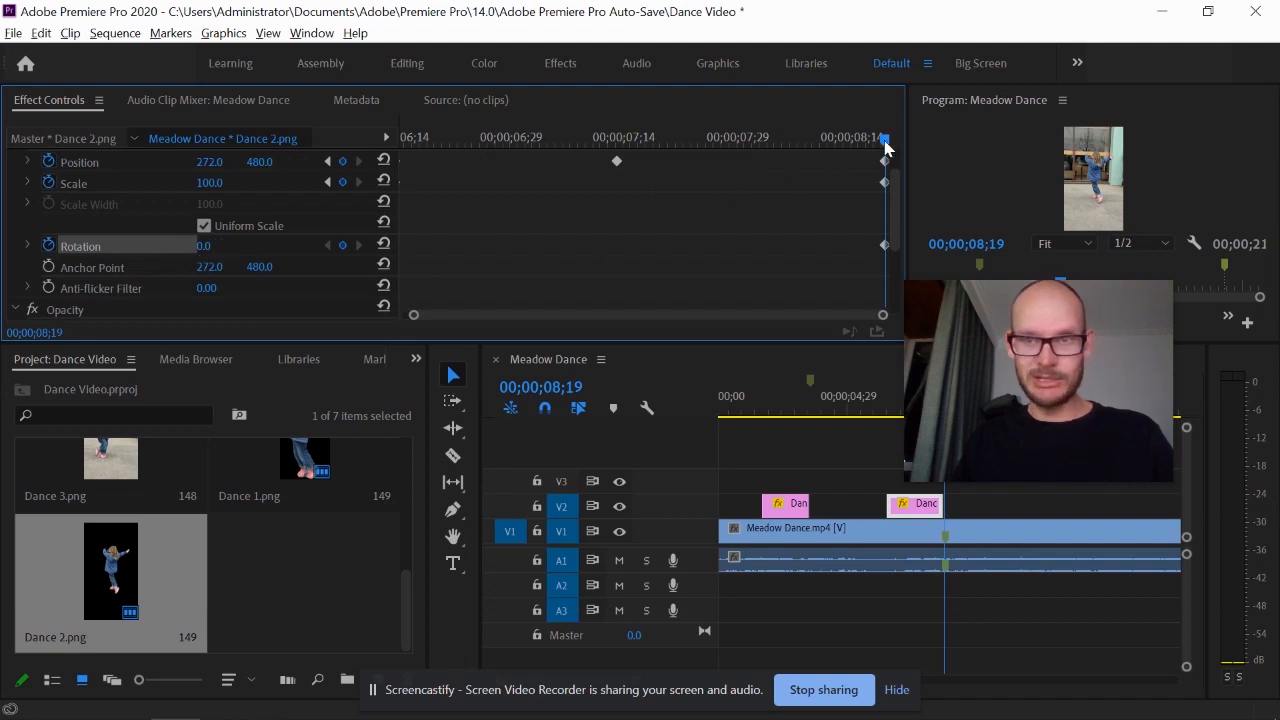
pyautogui.moveTo(885, 146); pyautogui.dragTo(405, 178)
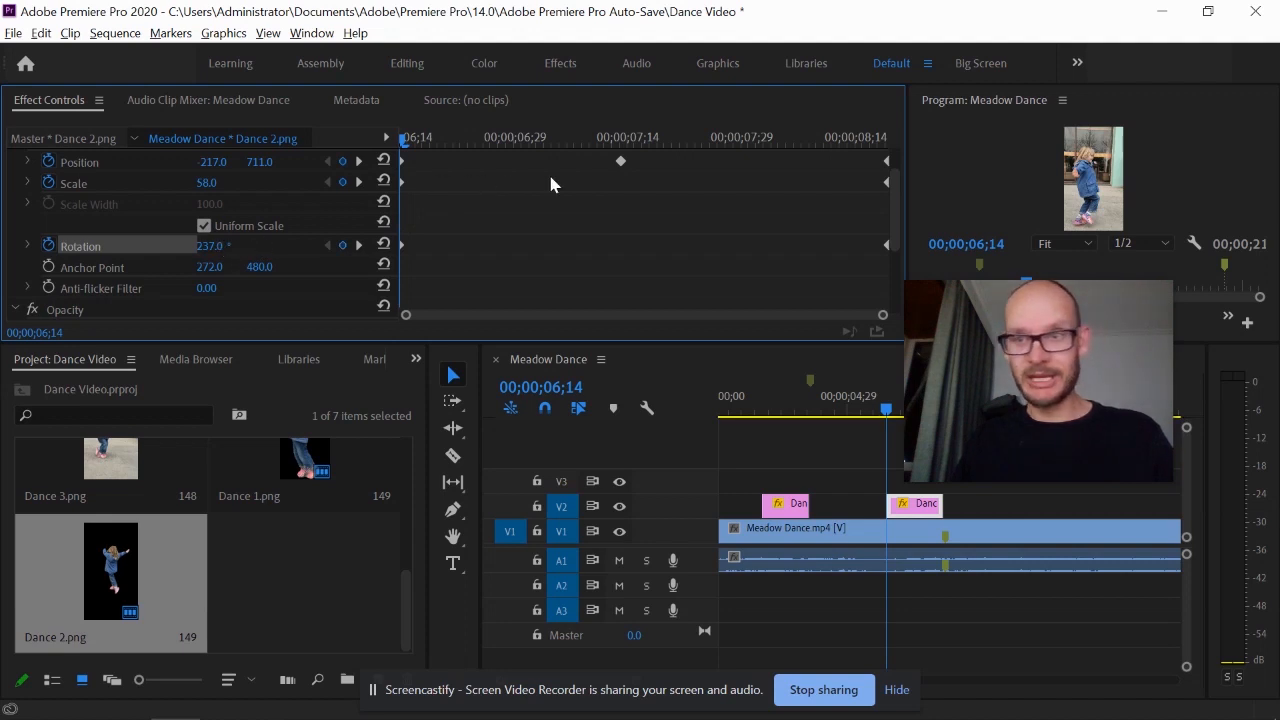
pyautogui.press('space')
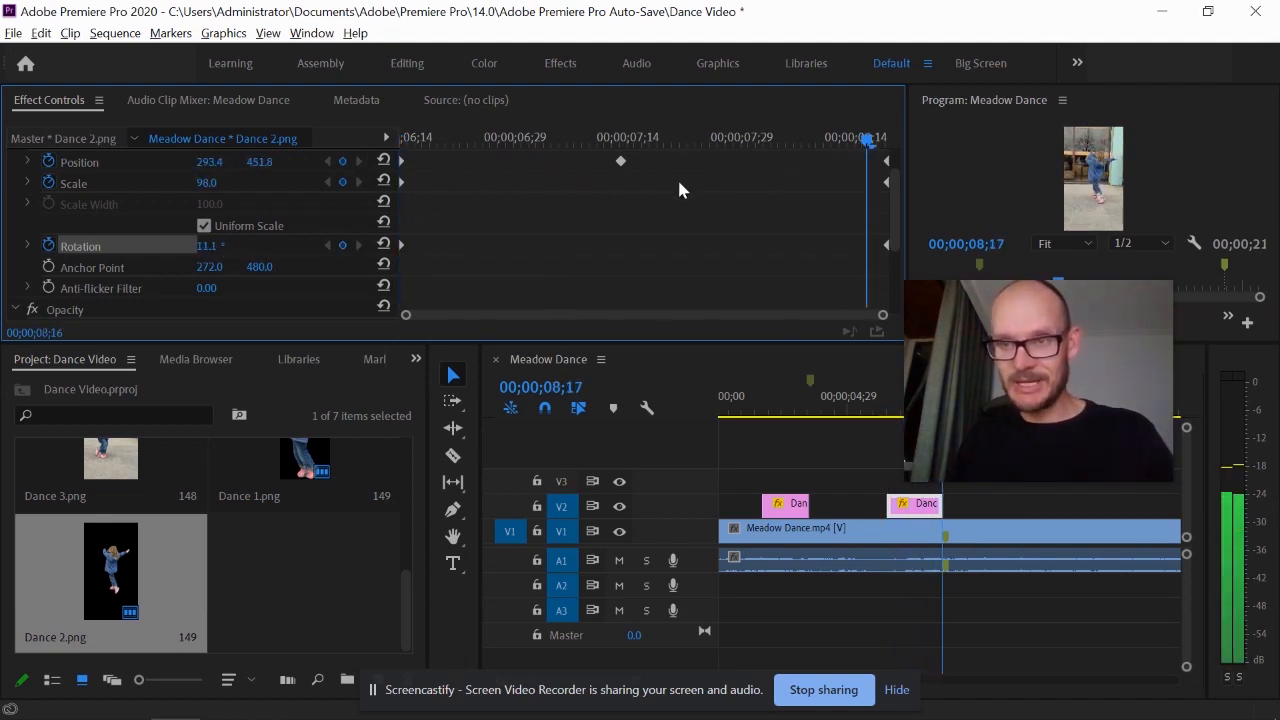
pyautogui.press('space')
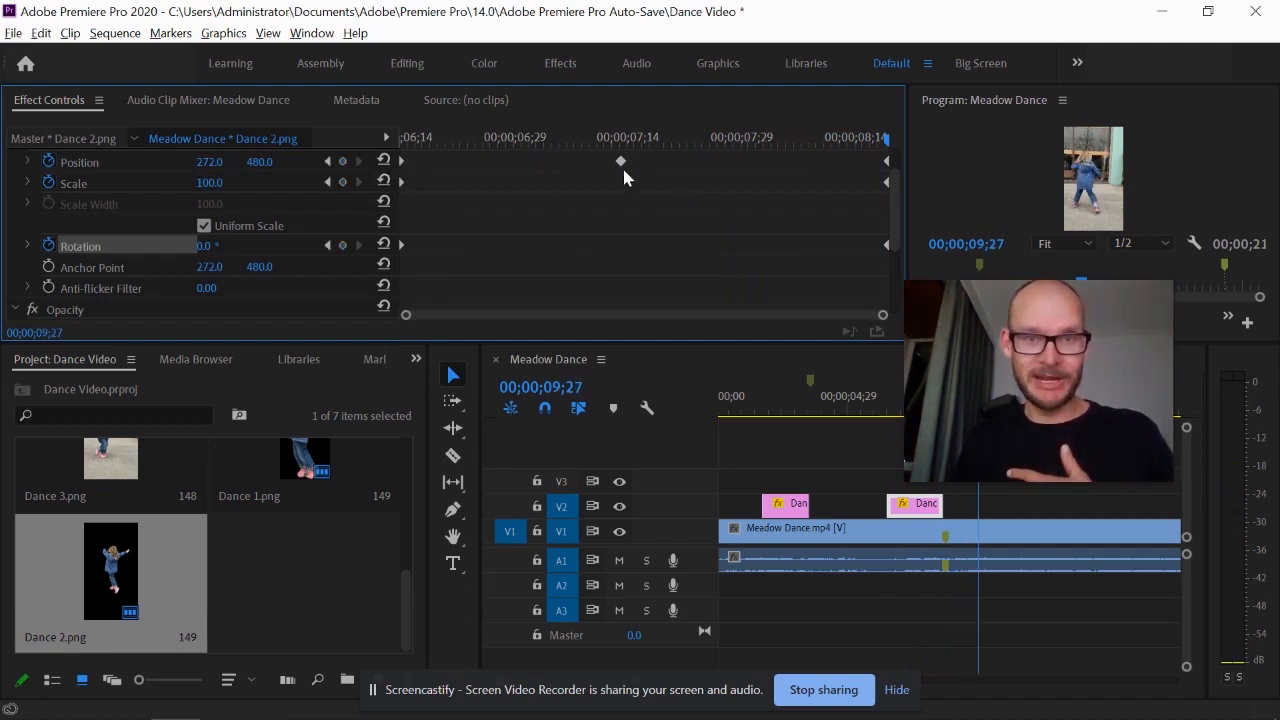
# Move the middle Position keyframe of Dance 2.png earlier to 00;00;07;09 and check the frames around it
pyautogui.moveTo(621, 161); pyautogui.dragTo(581, 177)
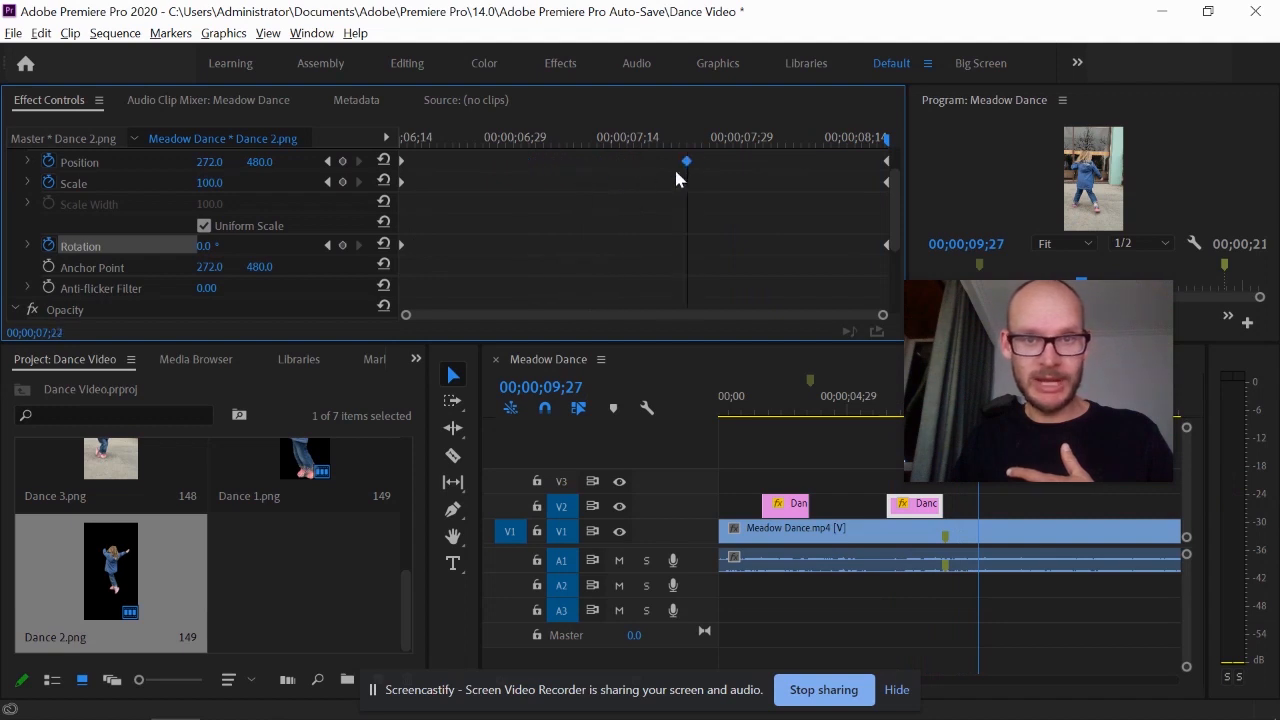
pyautogui.click(330, 162)
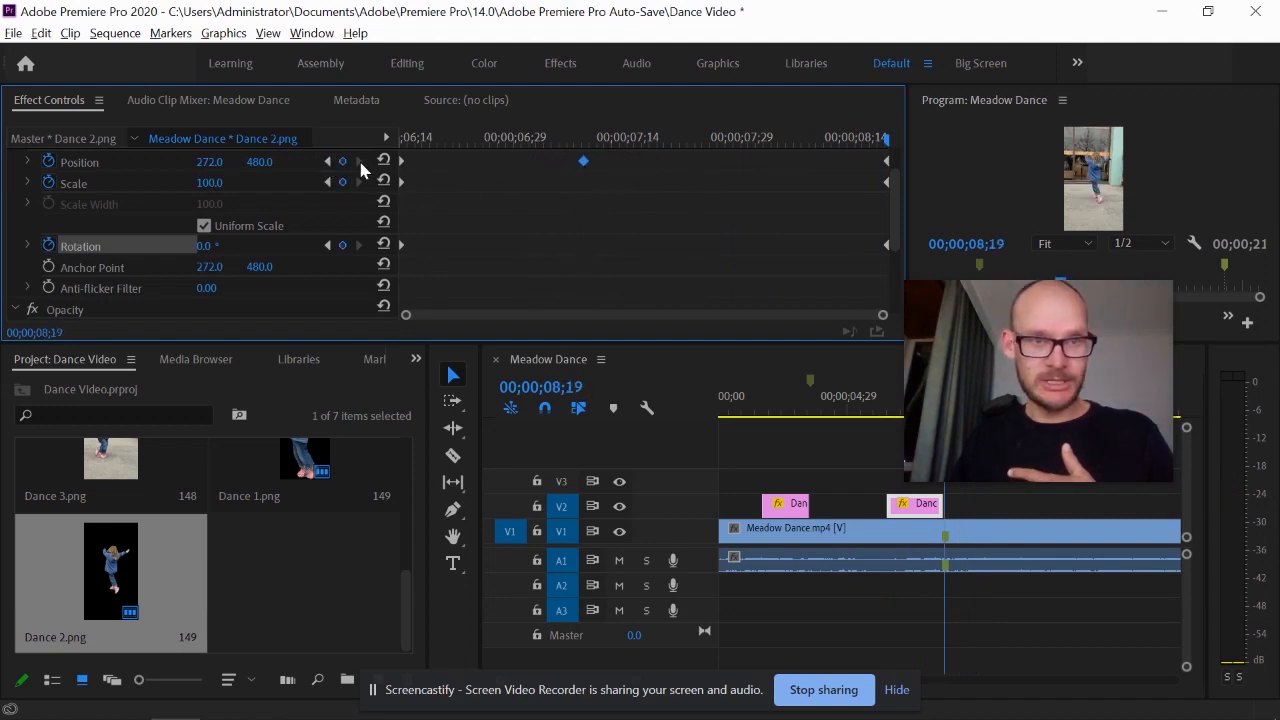
pyautogui.click(328, 162)
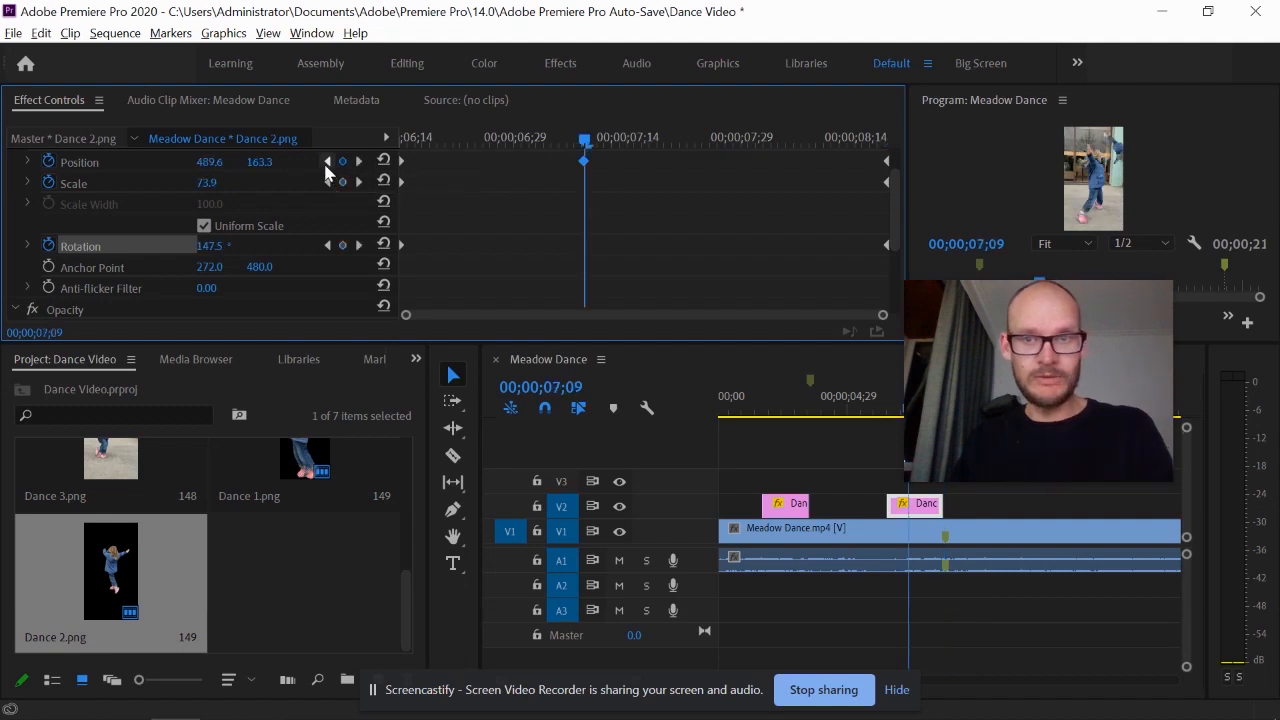
pyautogui.moveTo(580, 131); pyautogui.dragTo(590, 135)
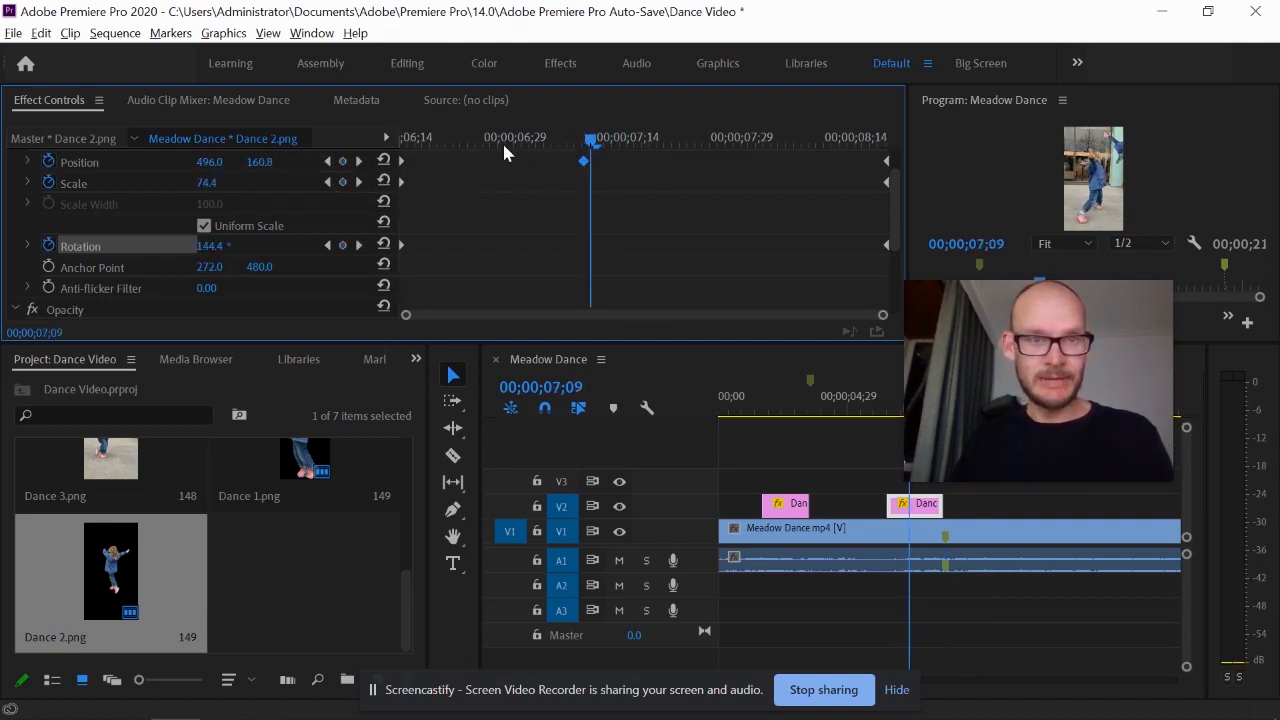
# At the 00;00;07;09 keyframe, set the vertical Position to 81.3 and Rotation to 1x101.5°, and play the animation from the clip's start
pyautogui.click(328, 162)
pyautogui.click(327, 162)
pyautogui.click(359, 162)
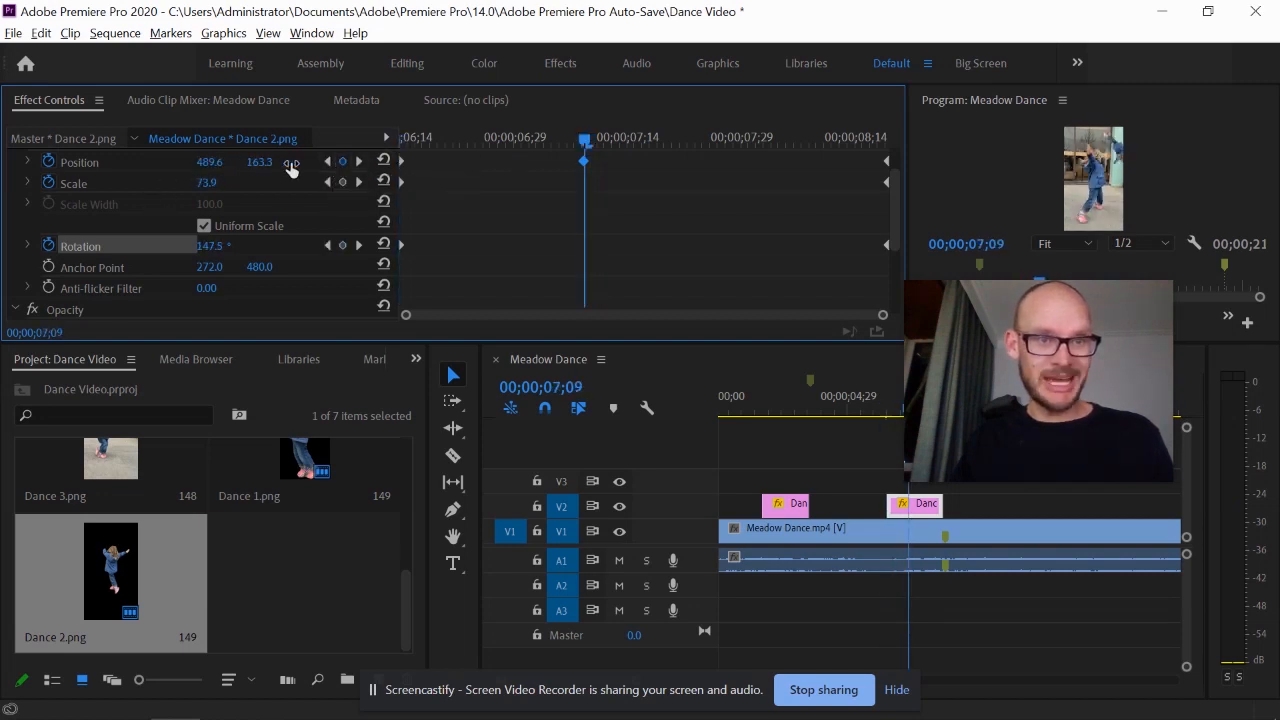
pyautogui.moveTo(263, 165); pyautogui.dragTo(177, 188)
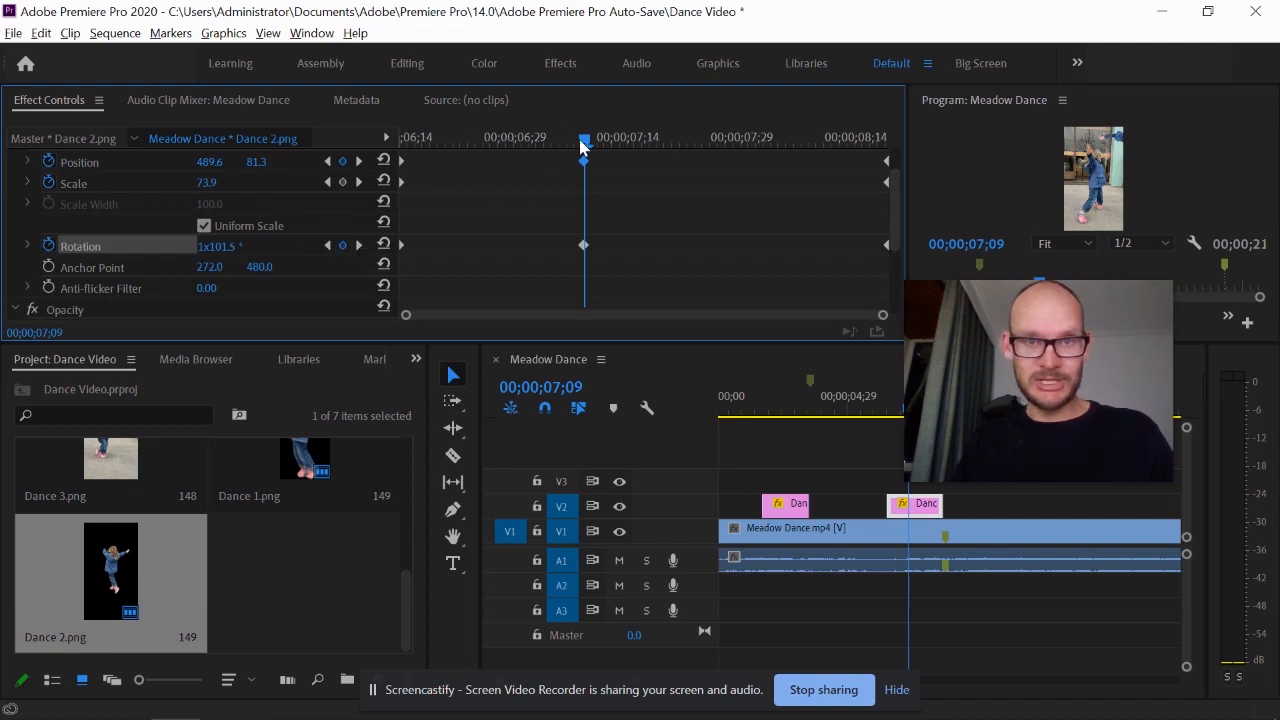
pyautogui.moveTo(580, 141); pyautogui.dragTo(385, 188)
pyautogui.press('space')
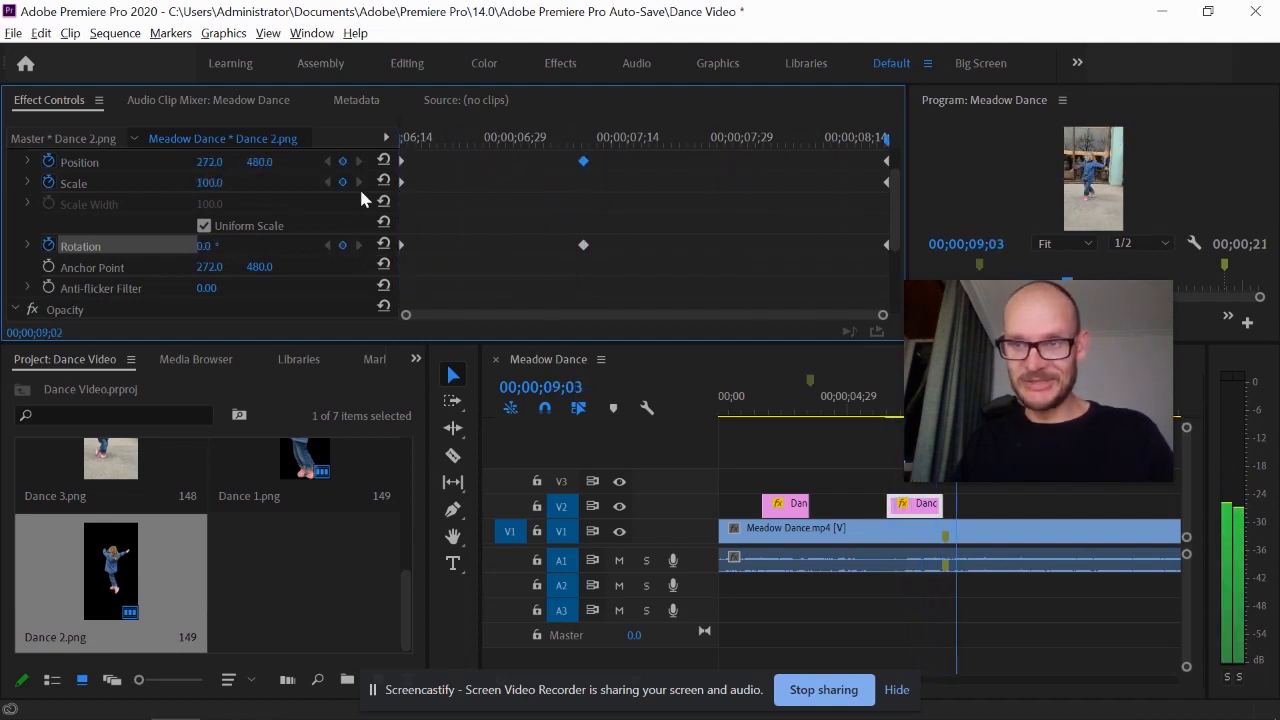
pyautogui.press('space')
# Select the Meadow Dance.mp4 clip and enlarge the Program monitor in height and width to make Export Frame accessible
pyautogui.moveTo(325, 718)
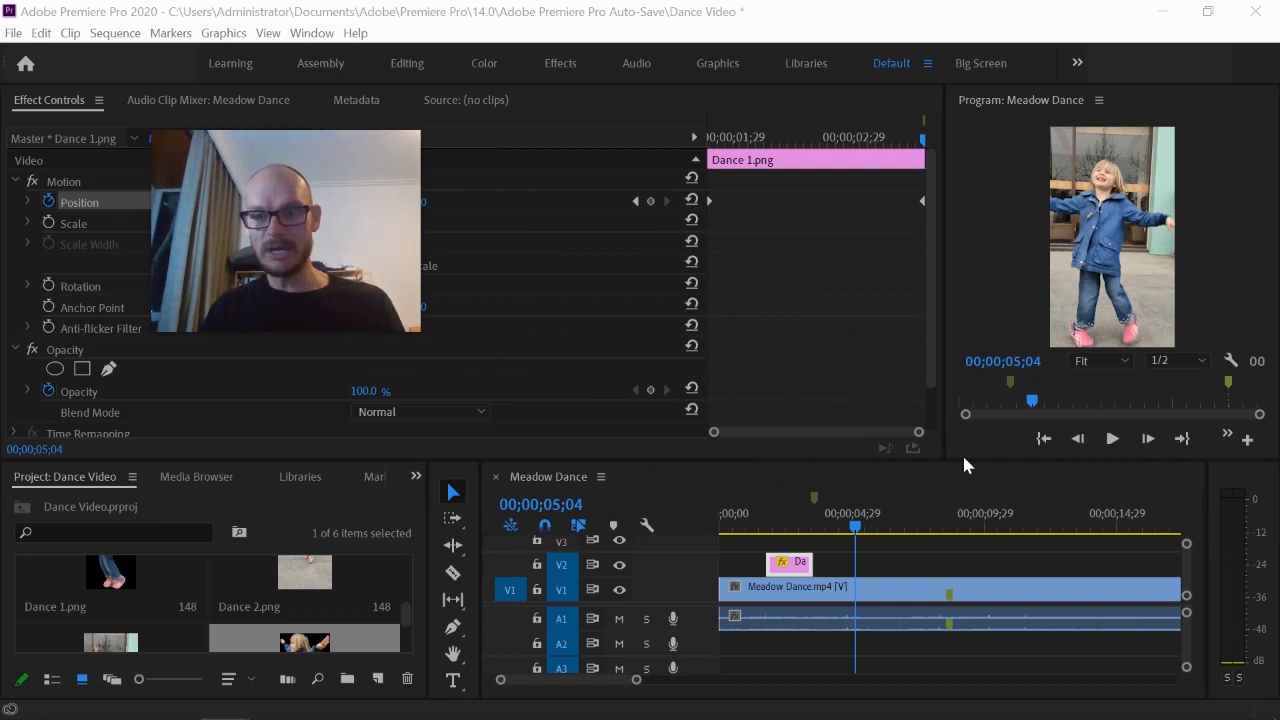
pyautogui.moveTo(966, 462); pyautogui.dragTo(966, 522)
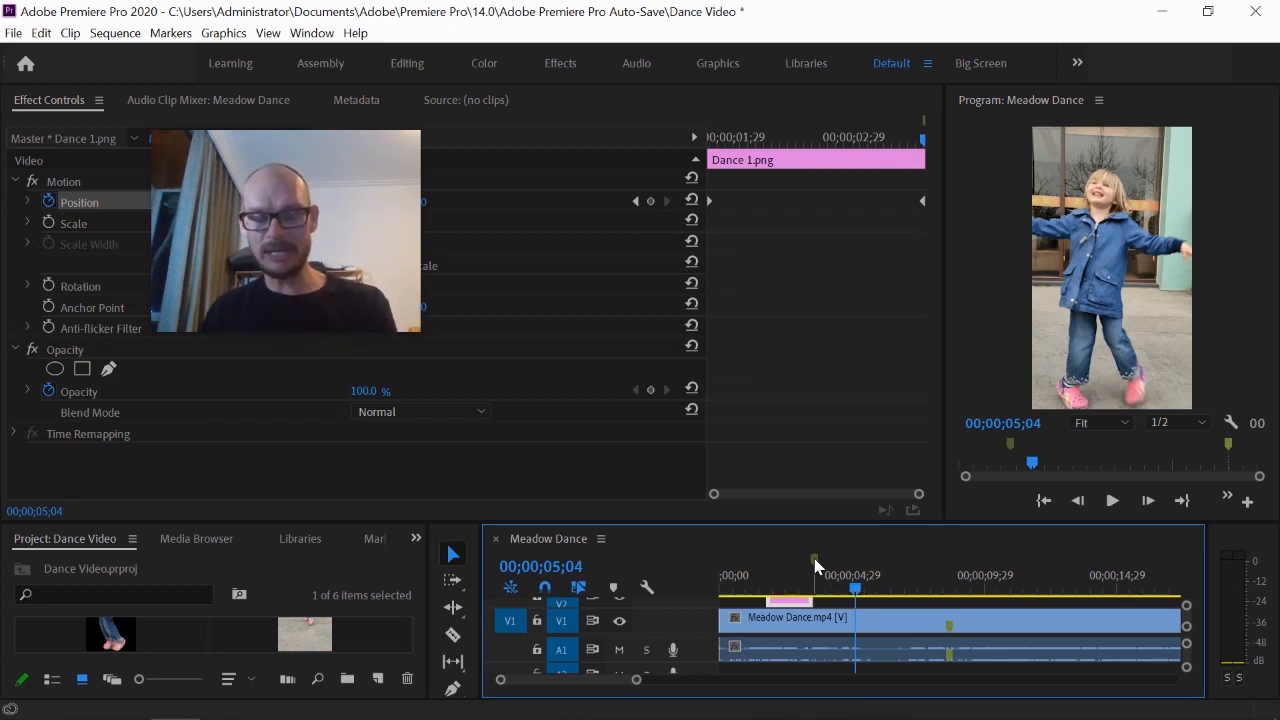
pyautogui.click(820, 612)
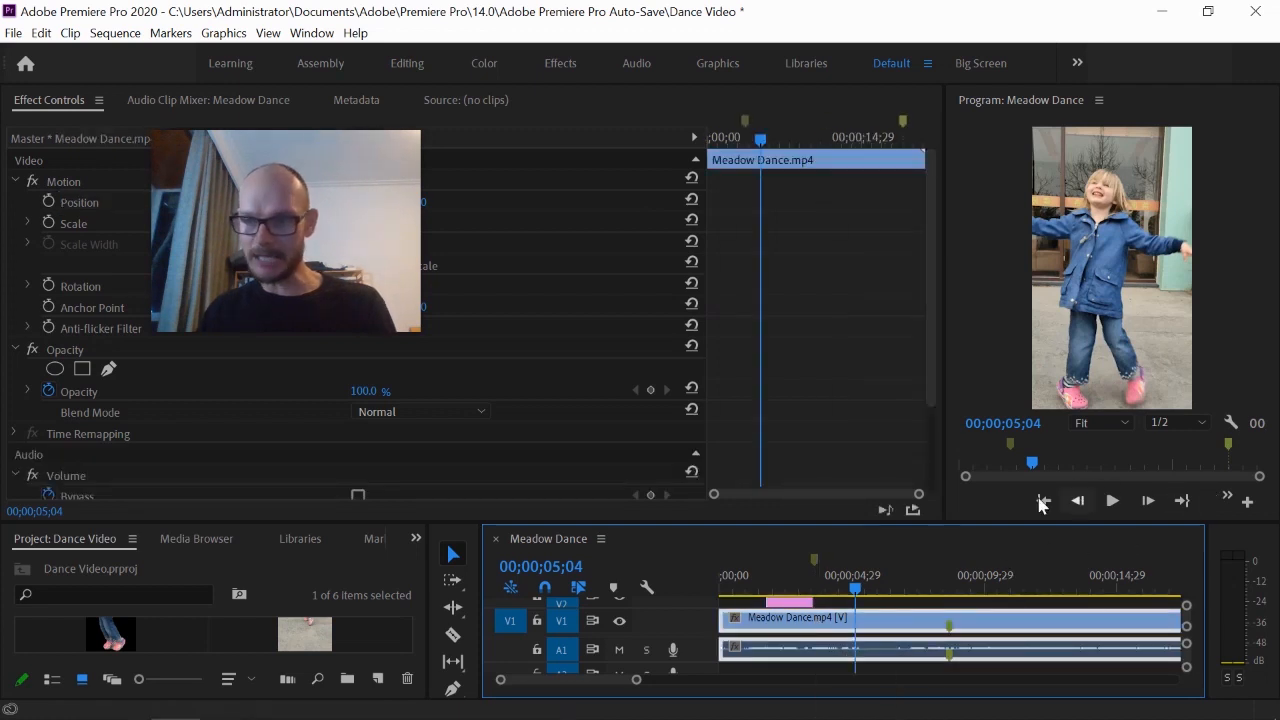
pyautogui.moveTo(938, 478); pyautogui.dragTo(631, 484)
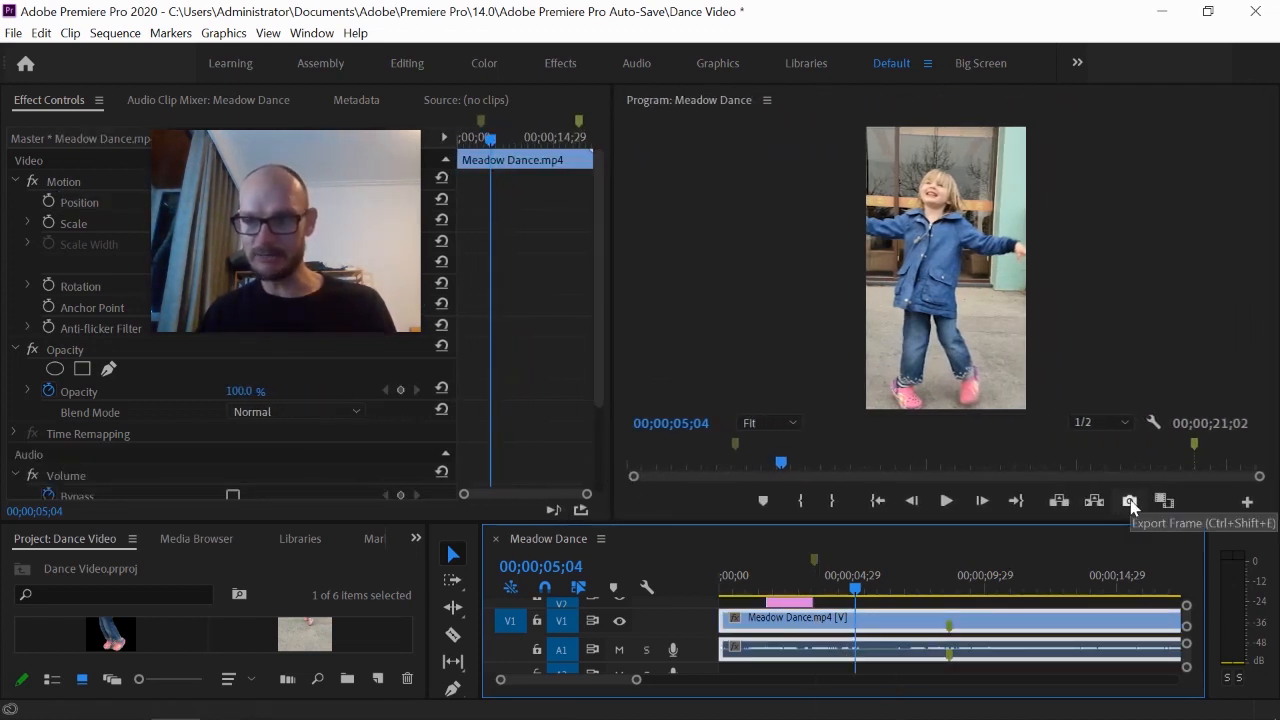